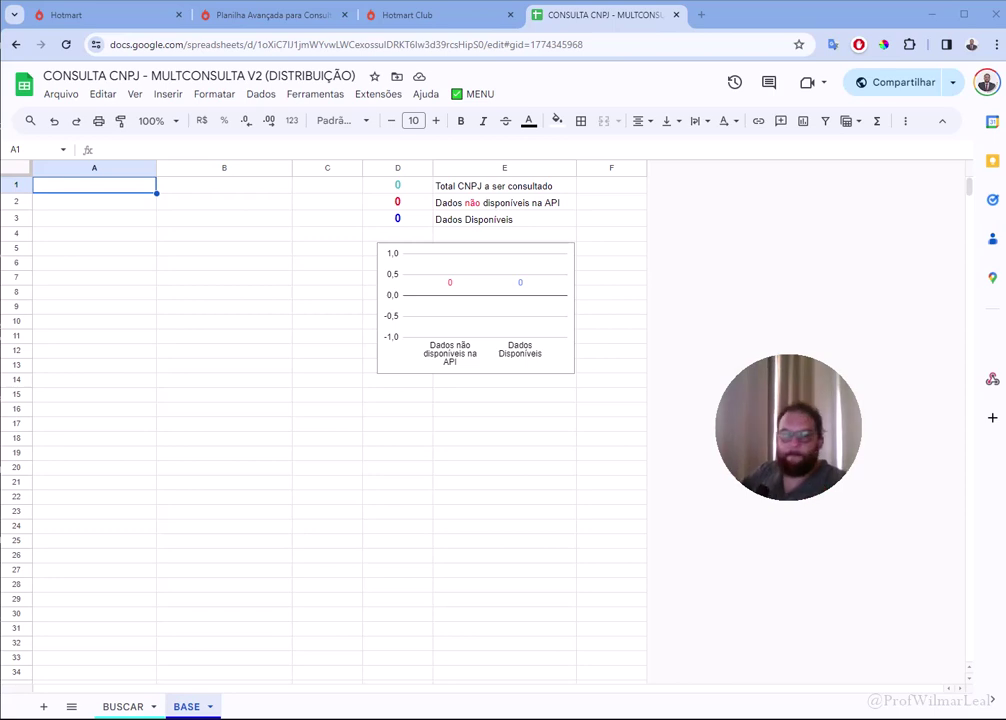
# Show the Hotmart marketplace page for the multi-CNPJ lookup spreadsheet product, priced R$ 48,90.
pyautogui.click(449, 12)
pyautogui.click(247, 14)
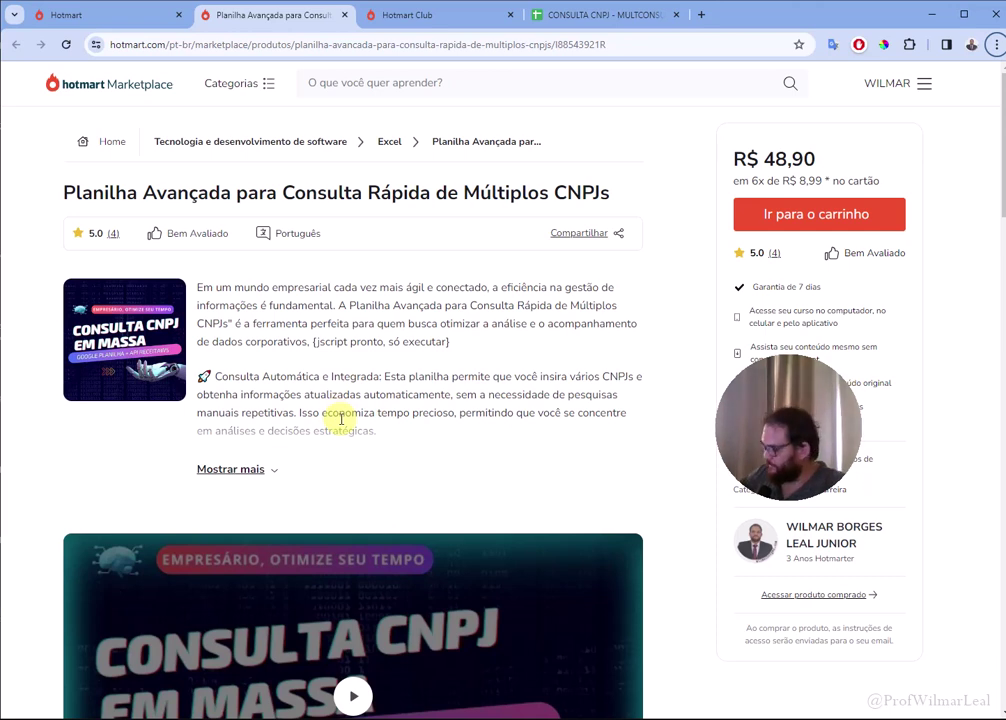
# Return to the 'CONSULTA CNPJ - MULTCONSULTA V2 (DISTRIBUIÇÃO)' spreadsheet's BASE sheet.
pyautogui.click(573, 15)
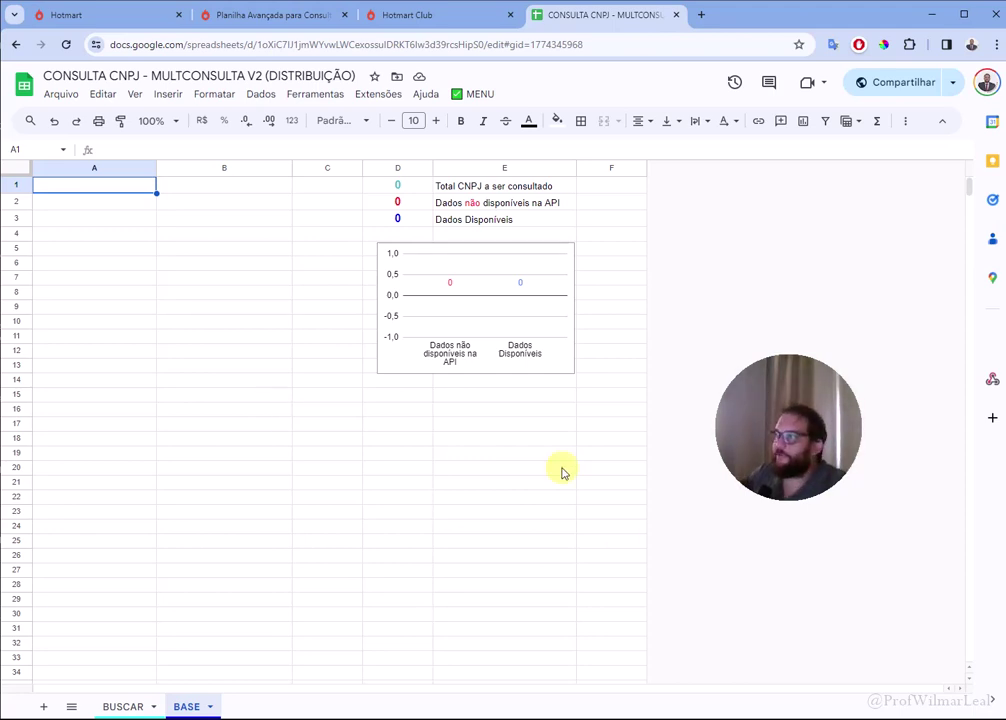
# Search Google for 'receita ws' in a new tab and open the receitaws.com.br homepage.
pyautogui.click(701, 15)
pyautogui.write('rece')
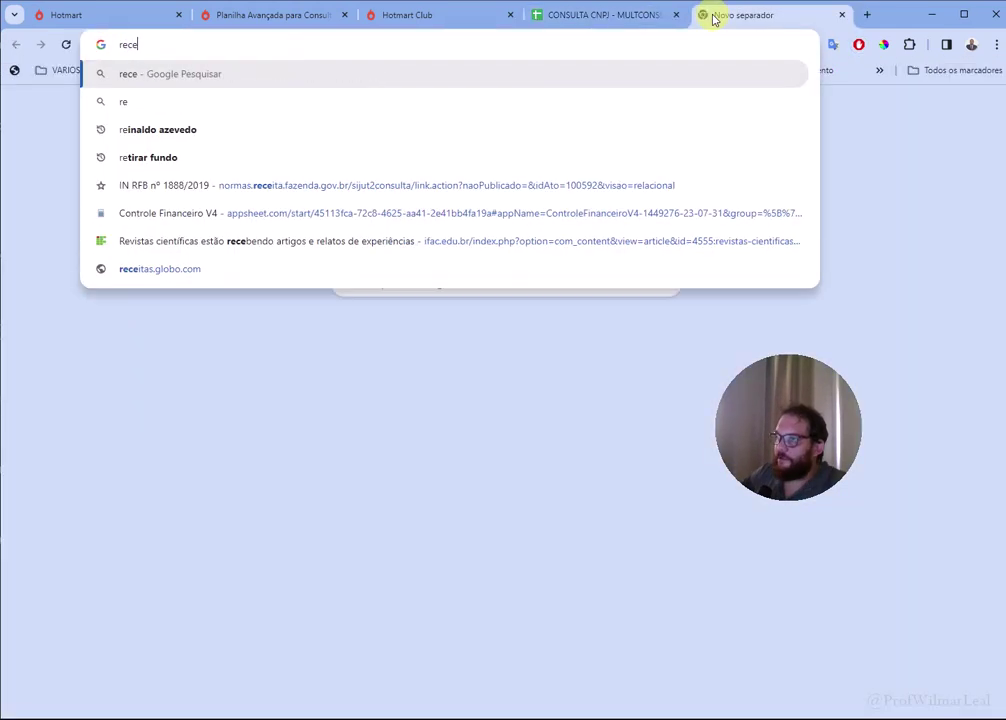
pyautogui.write('it')
pyautogui.press('BackSpace')
pyautogui.press('BackSpace')
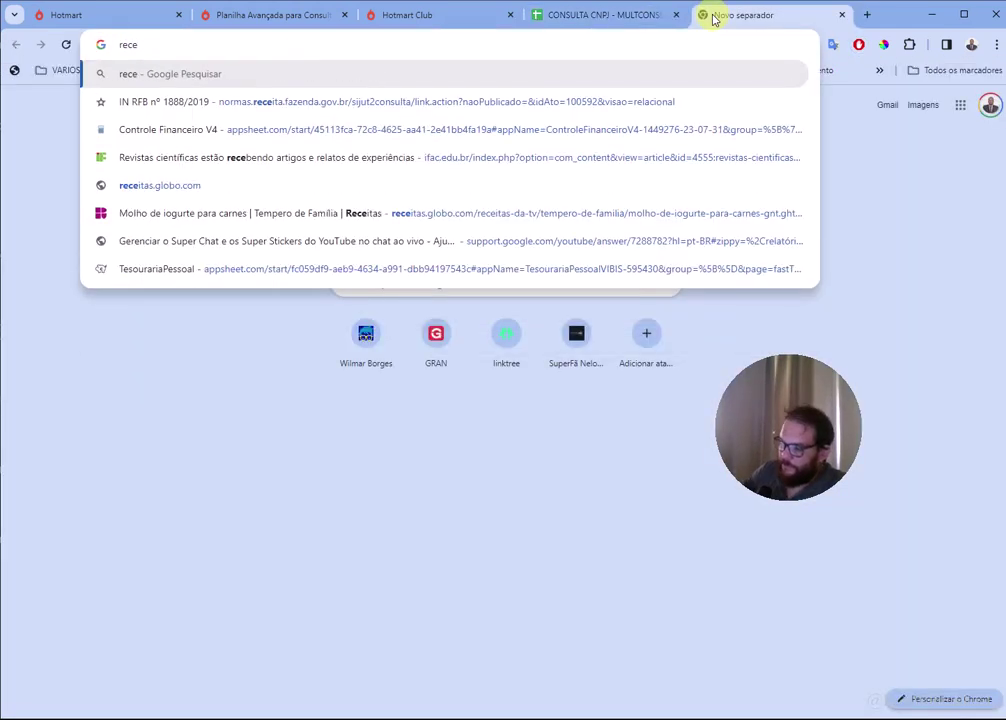
pyautogui.write('ita ws')
pyautogui.press('Return')
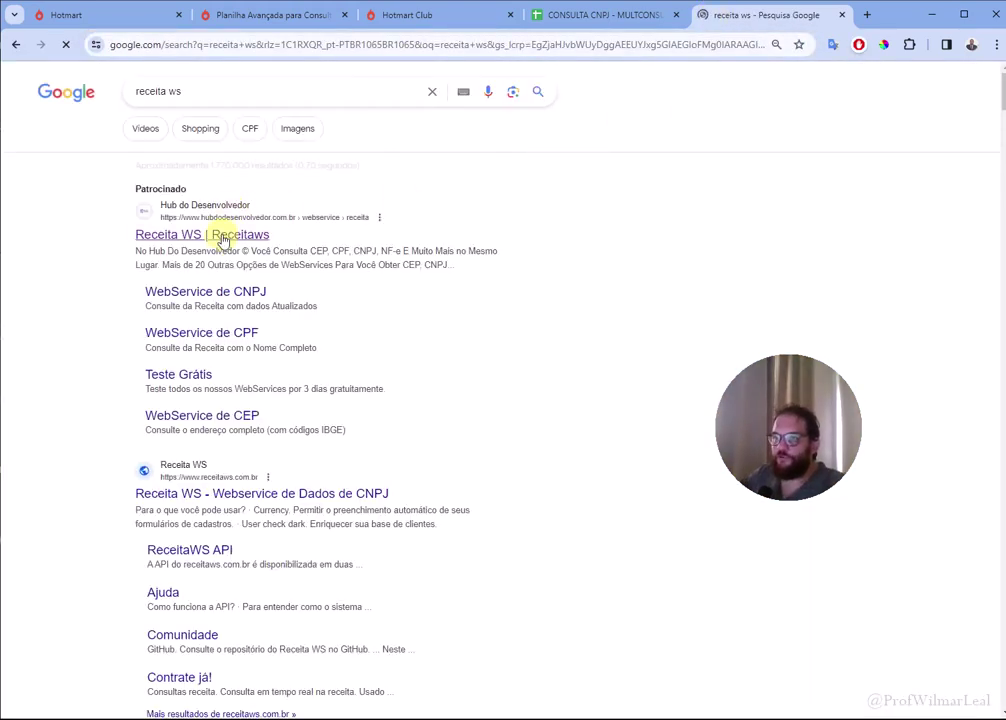
pyautogui.click(245, 494)
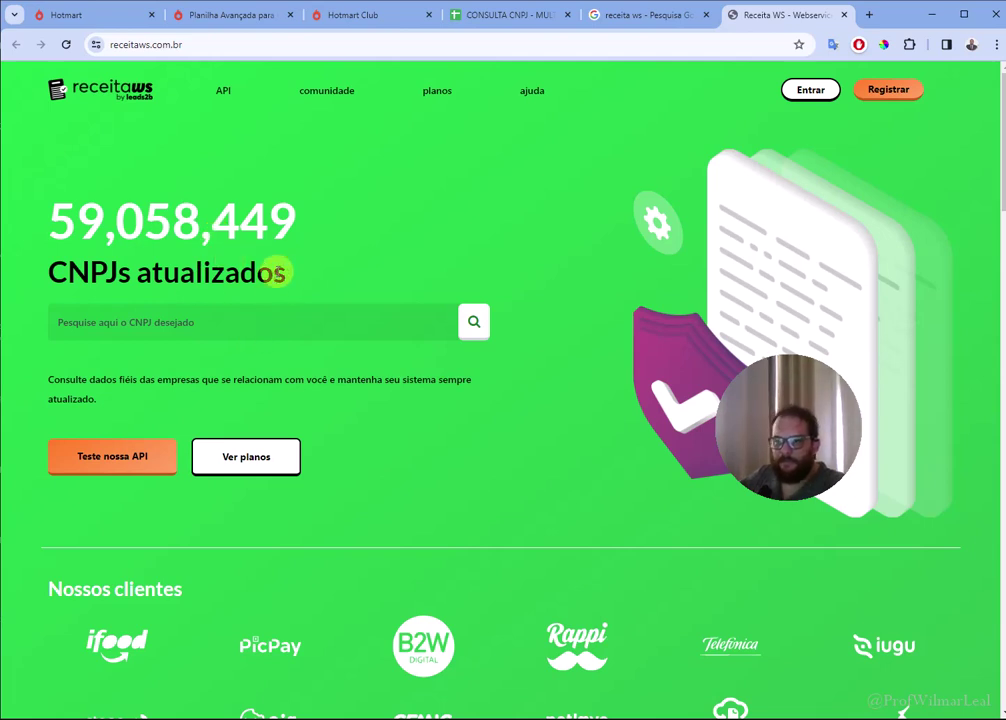
# Open the ReceitaWS API documentation in its own tab.
pyautogui.scroll(-1, 240, 287)
pyautogui.scroll(-4, 248, 310)
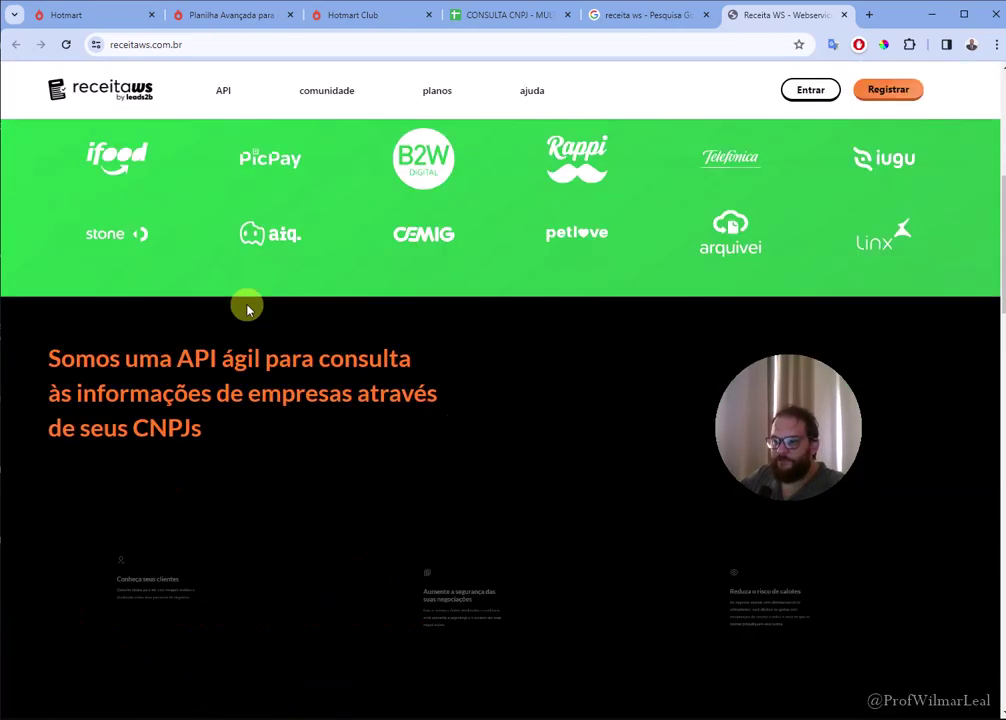
pyautogui.scroll(-3, 247, 309)
pyautogui.scroll(-4, 247, 295)
pyautogui.scroll(-1, 494, 285)
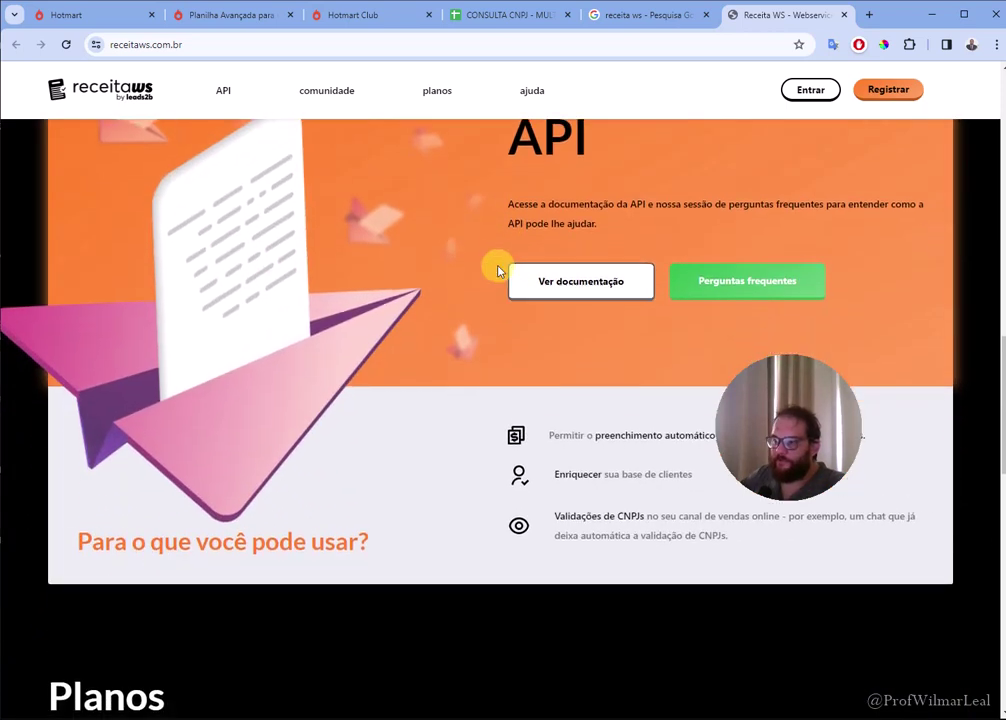
pyautogui.scroll(1, 470, 290)
pyautogui.click(563, 430)
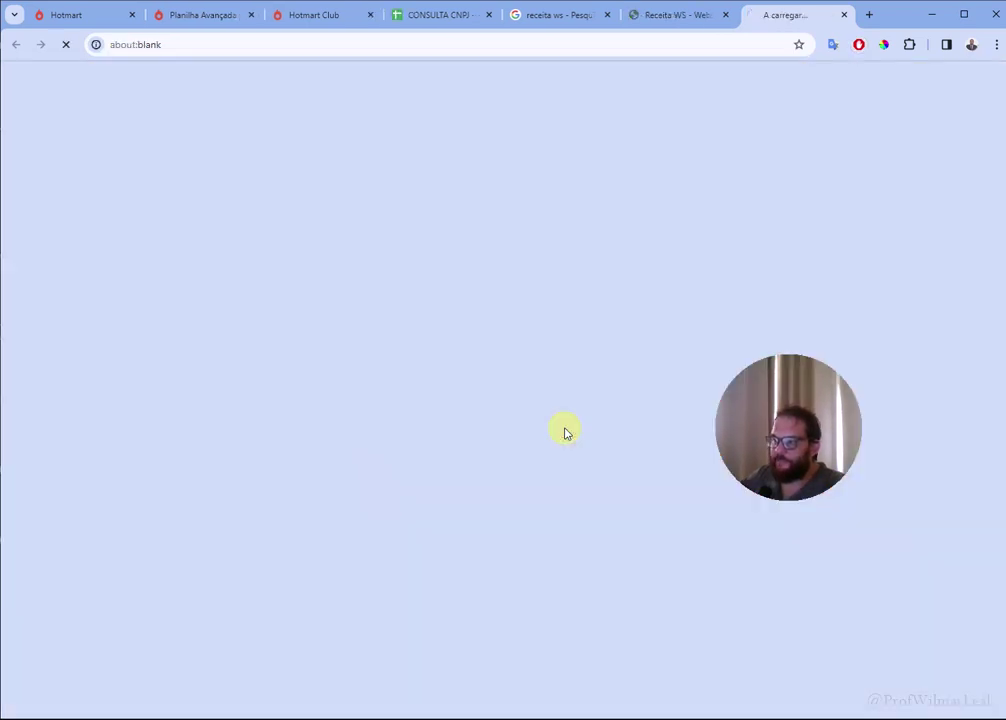
# Review the ReceitaWS plans, highlighting the free plan's limit of 3 queries per minute.
pyautogui.click(685, 14)
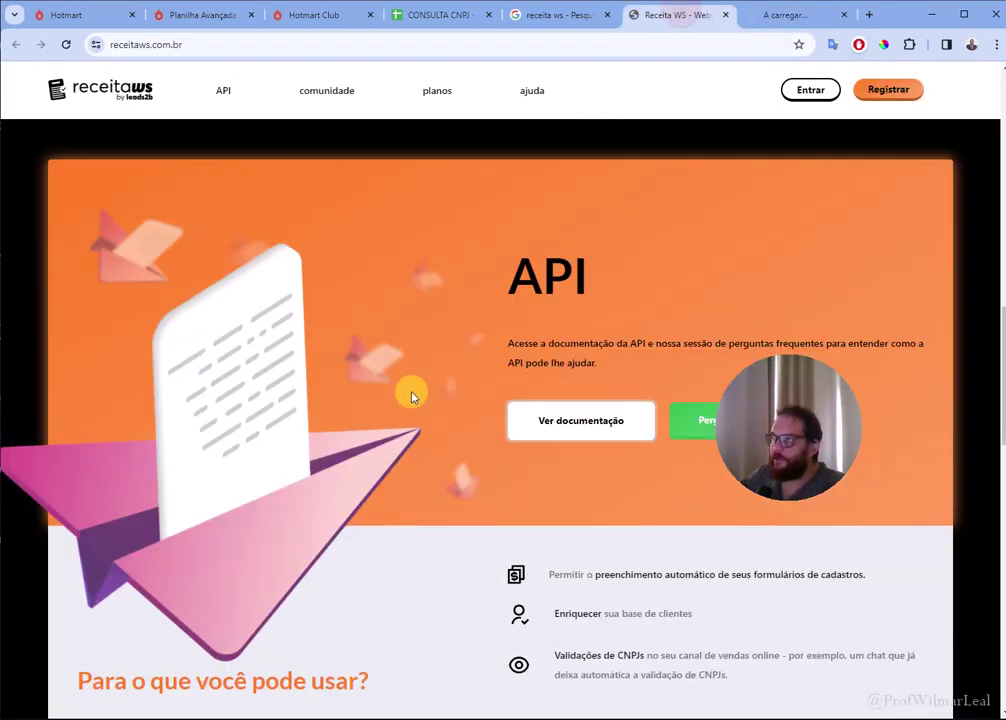
pyautogui.scroll(-5, 412, 397)
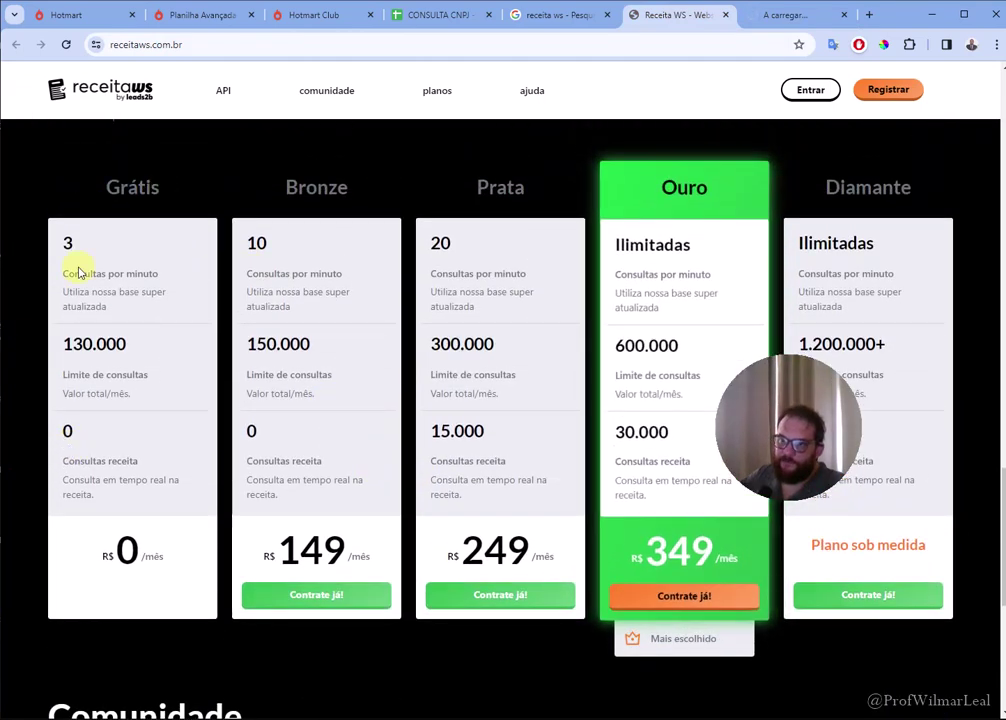
pyautogui.doubleClick(67, 243)
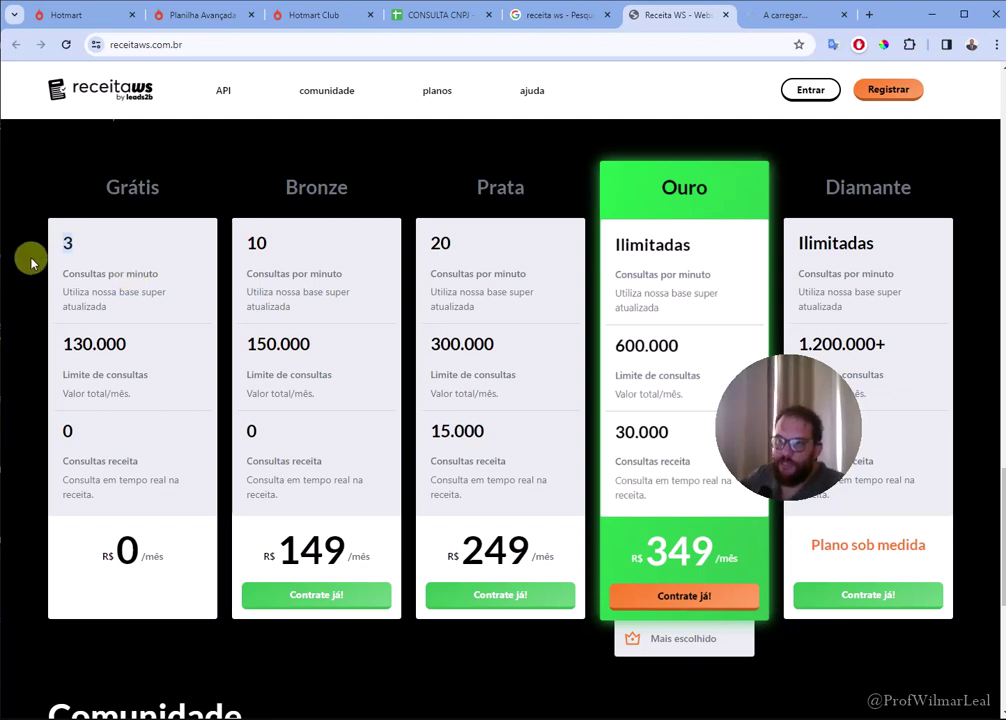
pyautogui.click(119, 276)
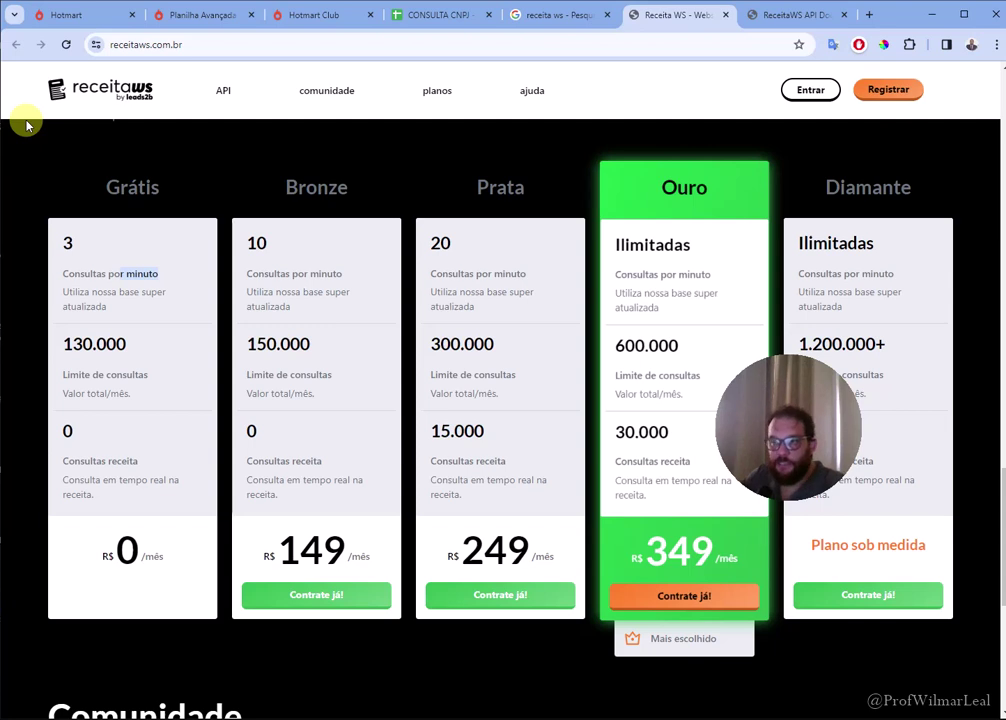
# Switch the spreadsheet to its BUSCAR sheet and select a cell there.
pyautogui.click(400, 15)
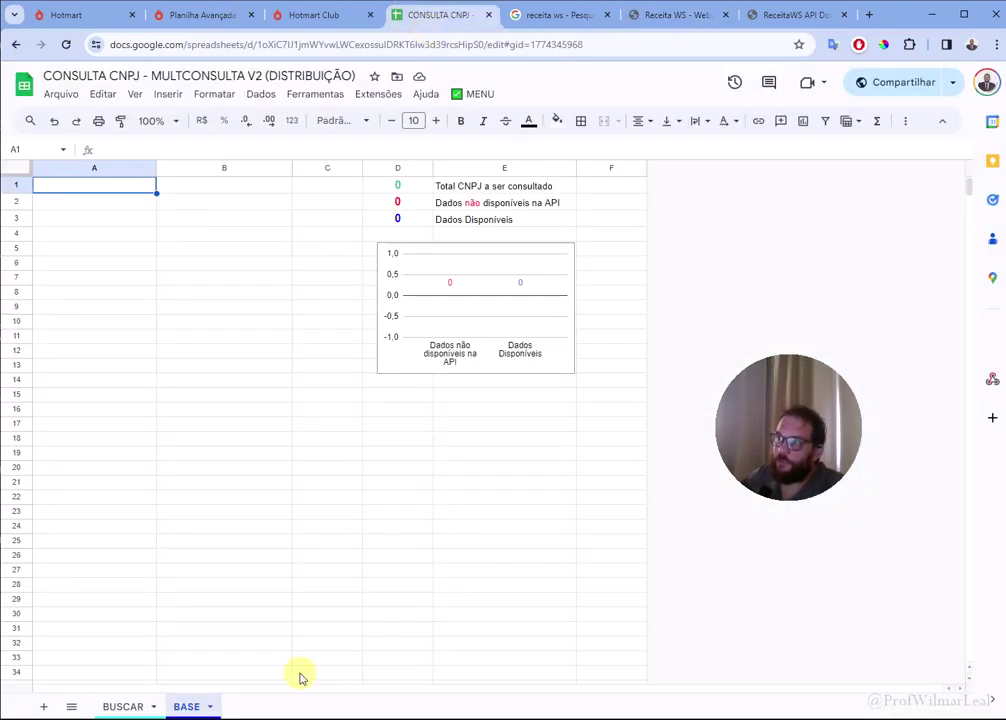
pyautogui.click(130, 706)
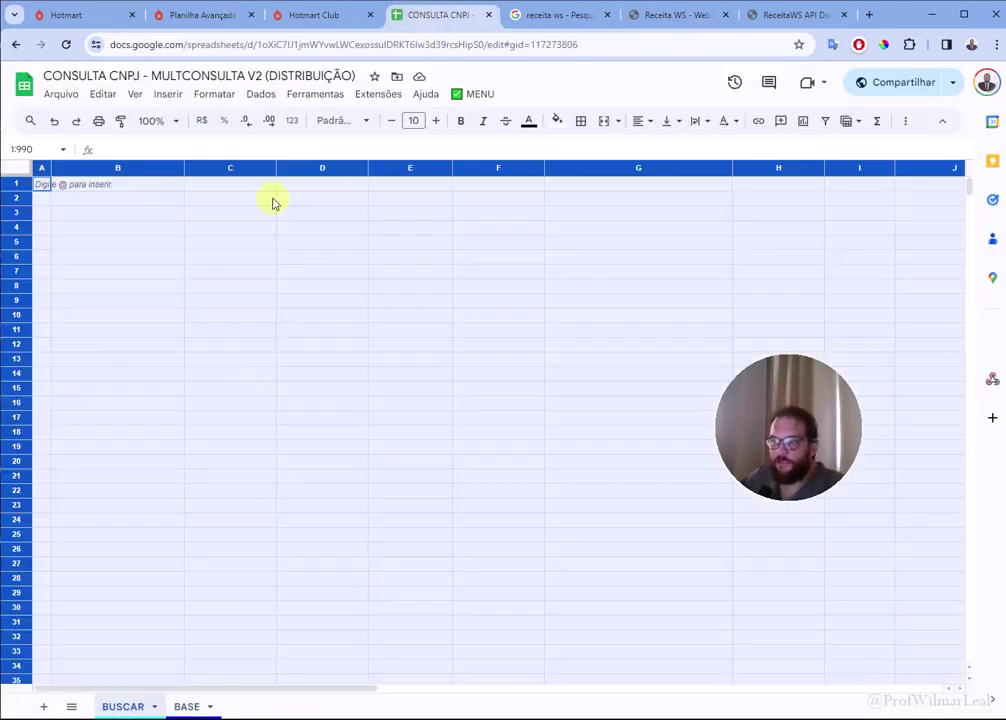
pyautogui.click(68, 198)
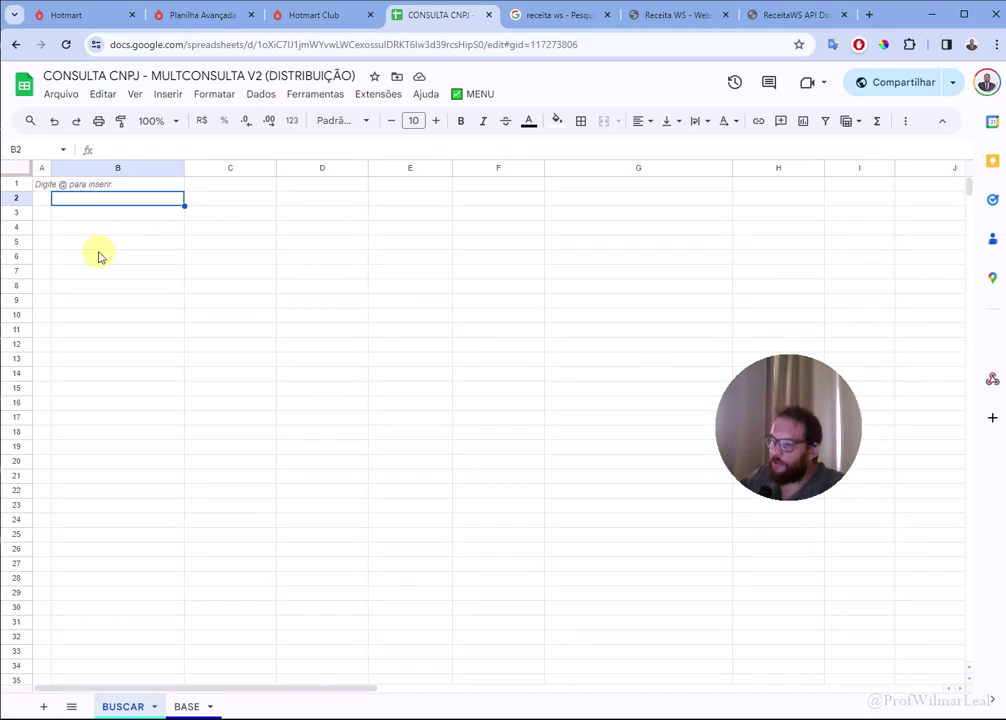
# Revisit the 'receita ws' search results and ReceitaWS plans, then come back to the spreadsheet.
pyautogui.click(545, 15)
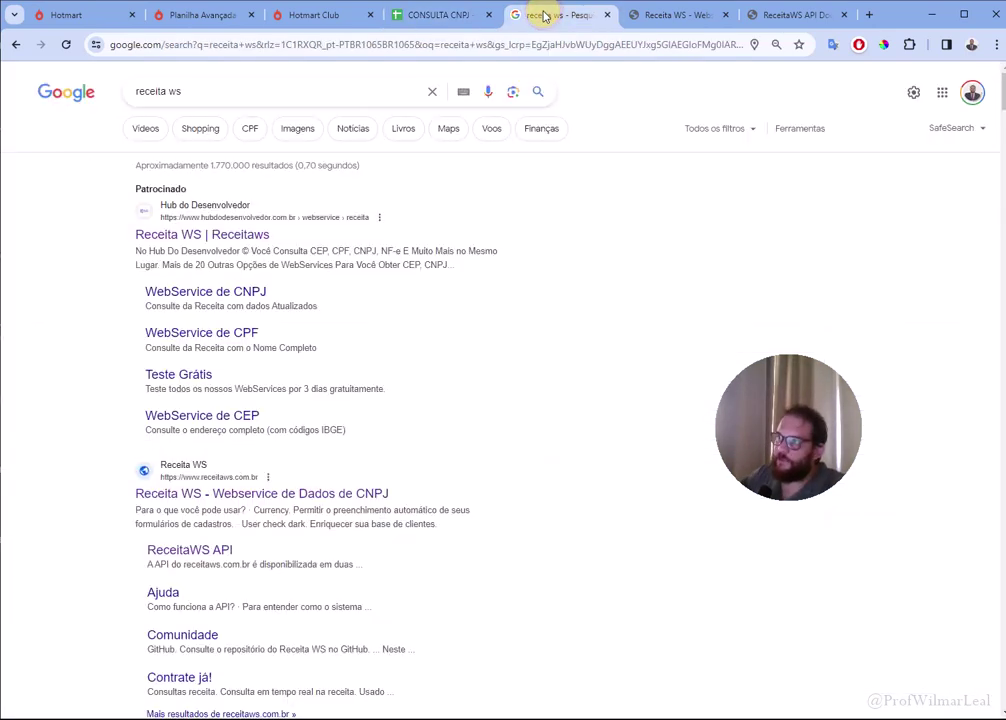
pyautogui.click(658, 15)
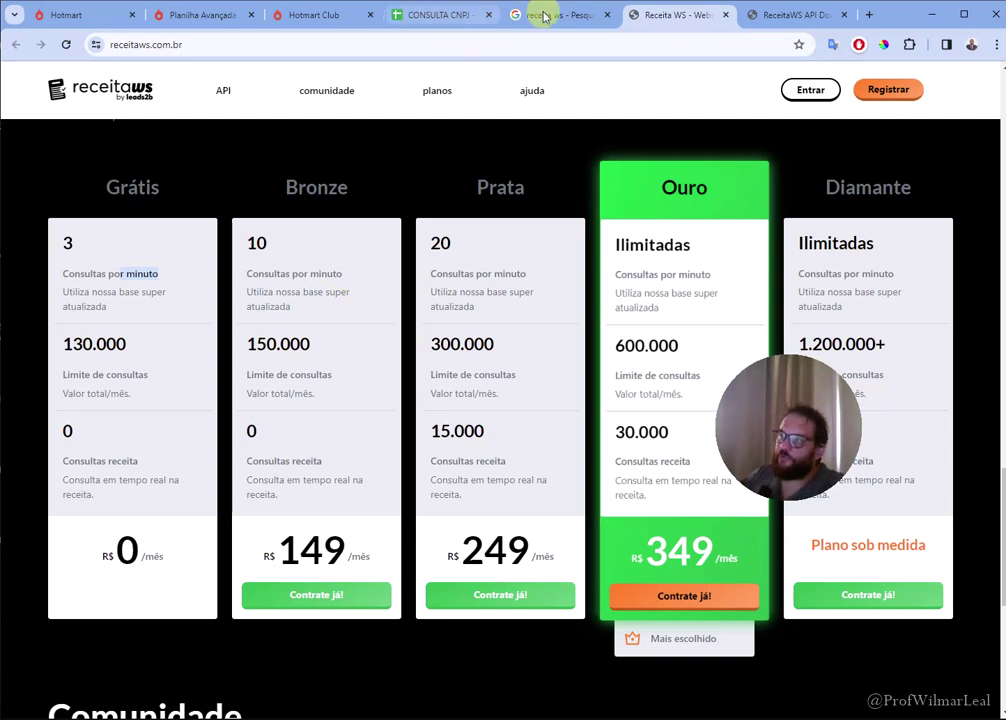
pyautogui.click(452, 24)
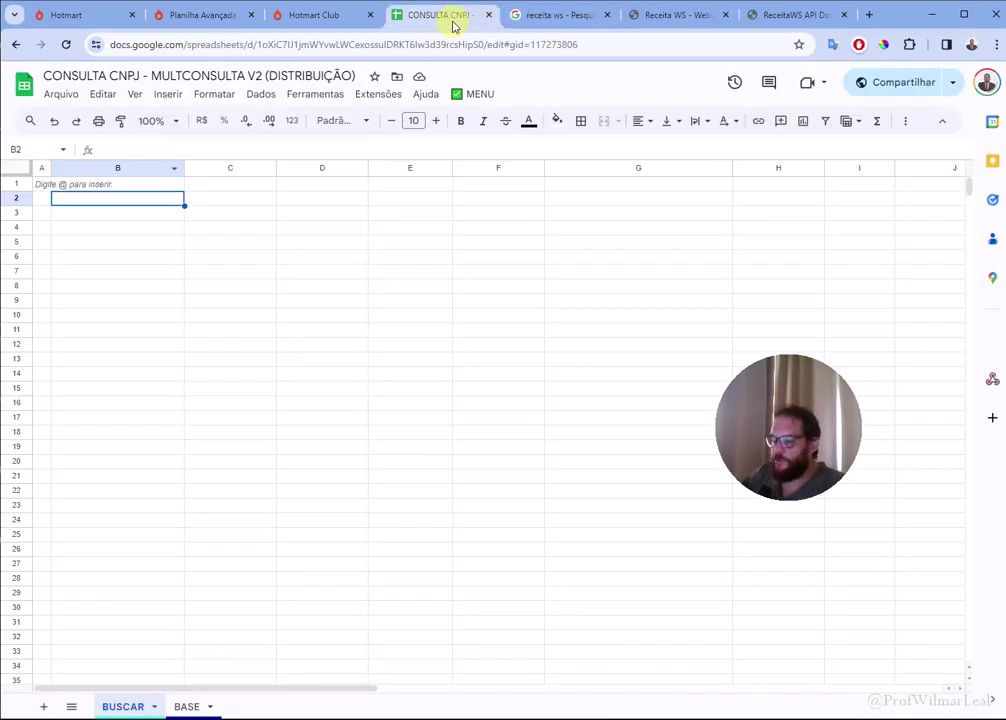
# Open the consultaCNPJ Apps Script project, check its history, and view its triggers list.
pyautogui.click(368, 96)
pyautogui.click(387, 163)
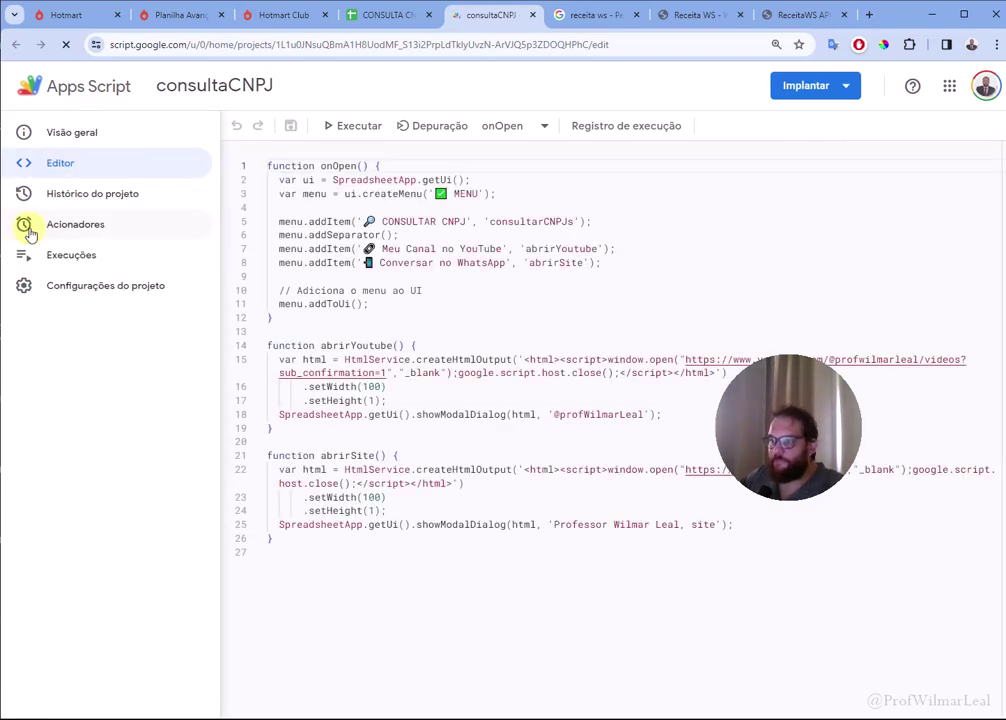
pyautogui.click(90, 197)
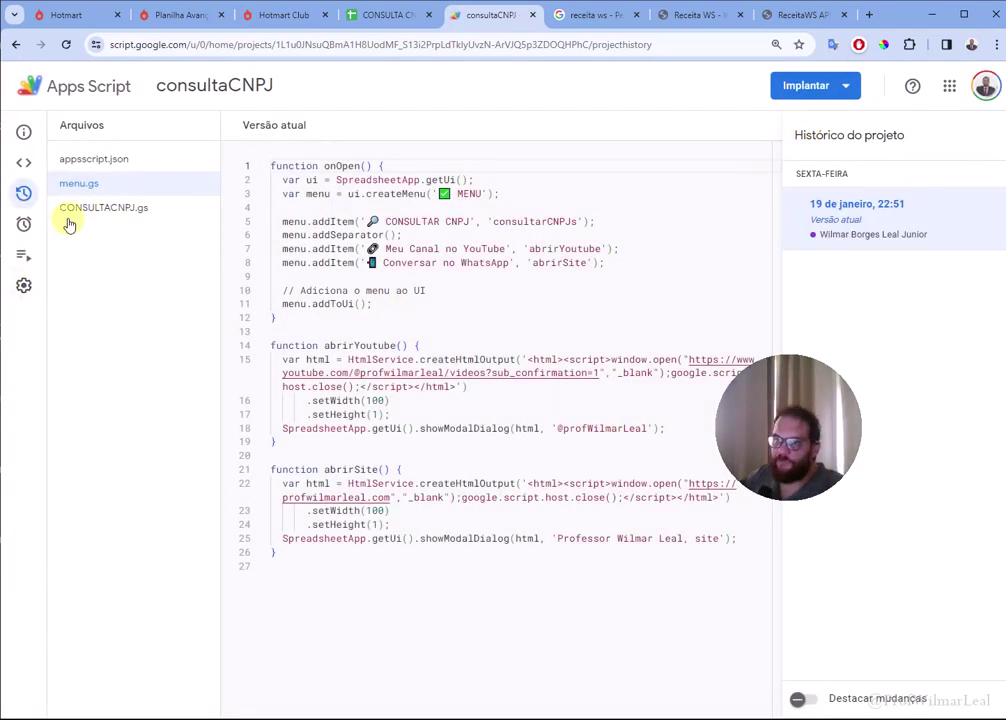
pyautogui.click(24, 224)
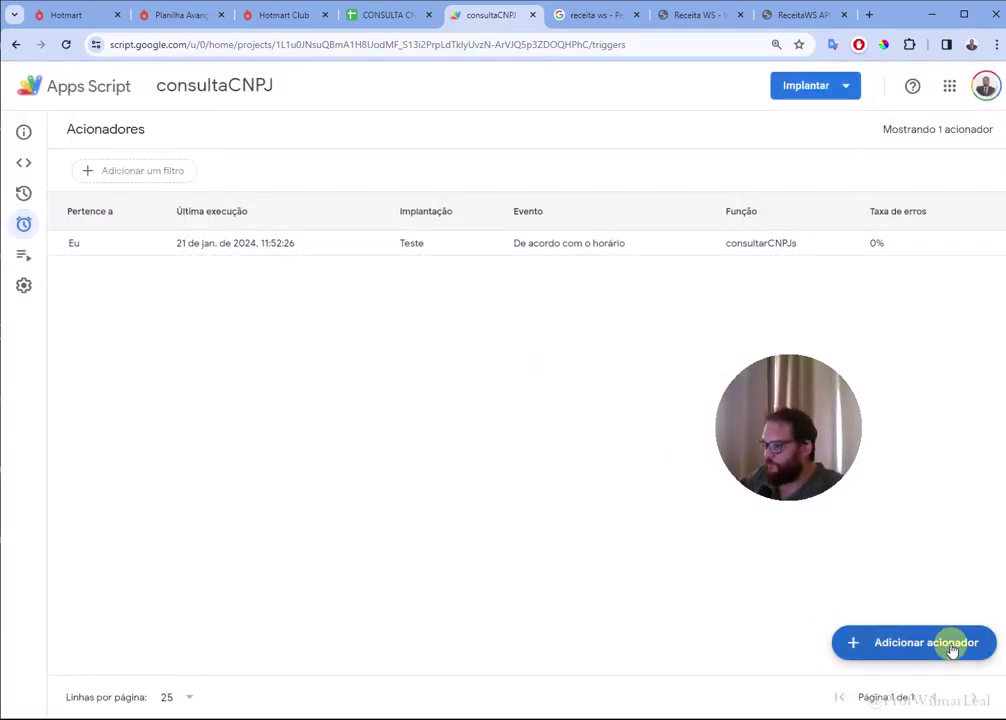
# Fill in a new trigger running consultarCNPJs on a minute timer every 10 minutes.
pyautogui.click(932, 648)
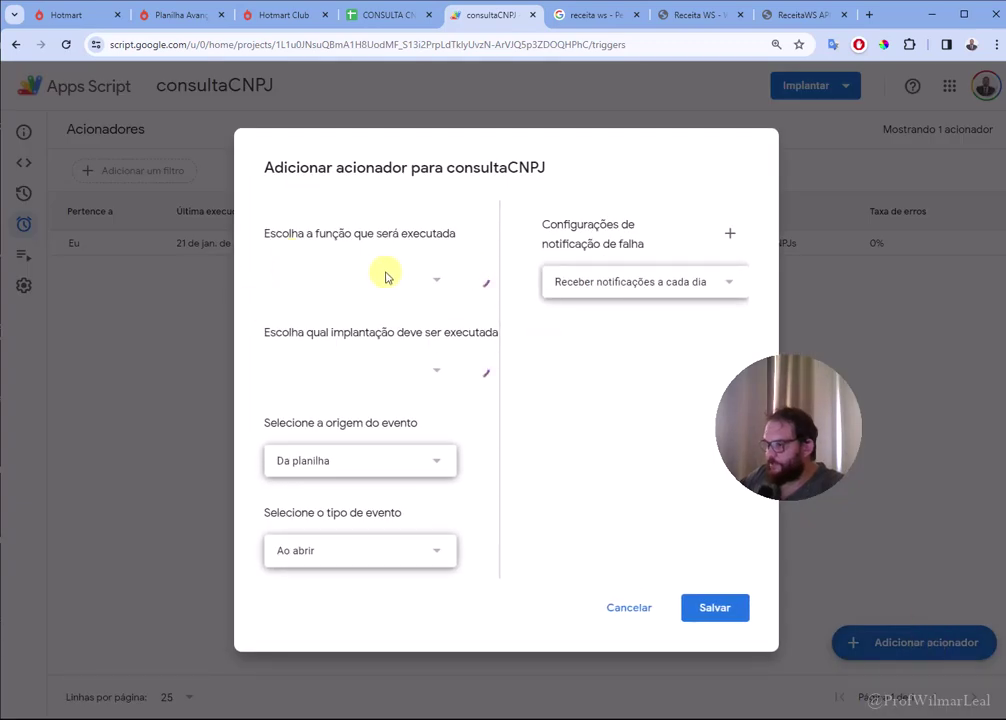
pyautogui.click(396, 273)
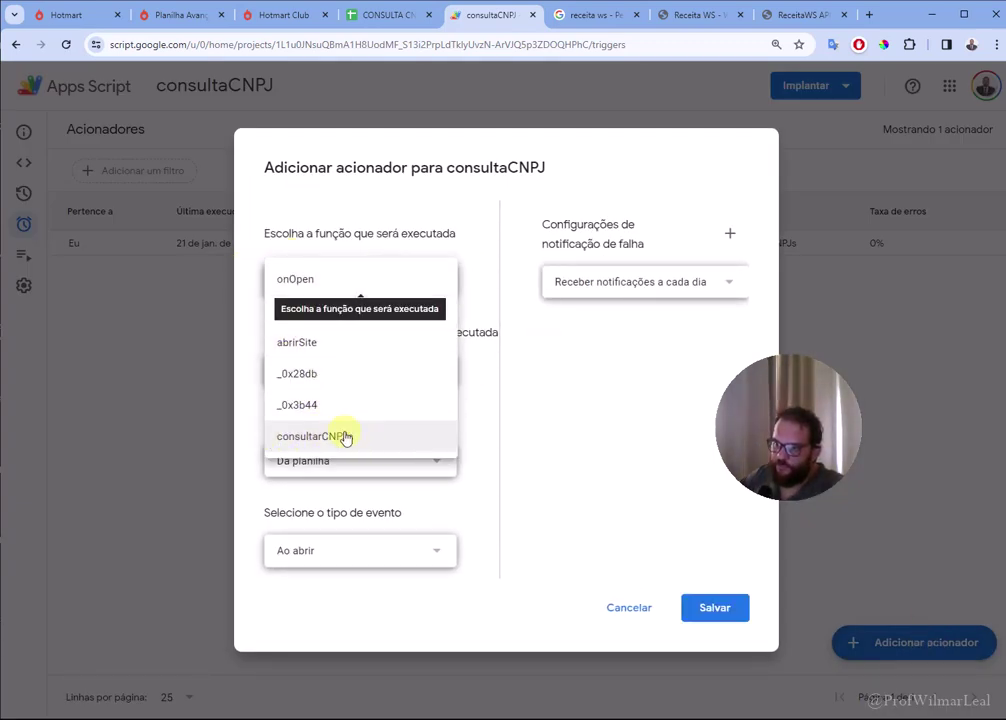
pyautogui.click(344, 436)
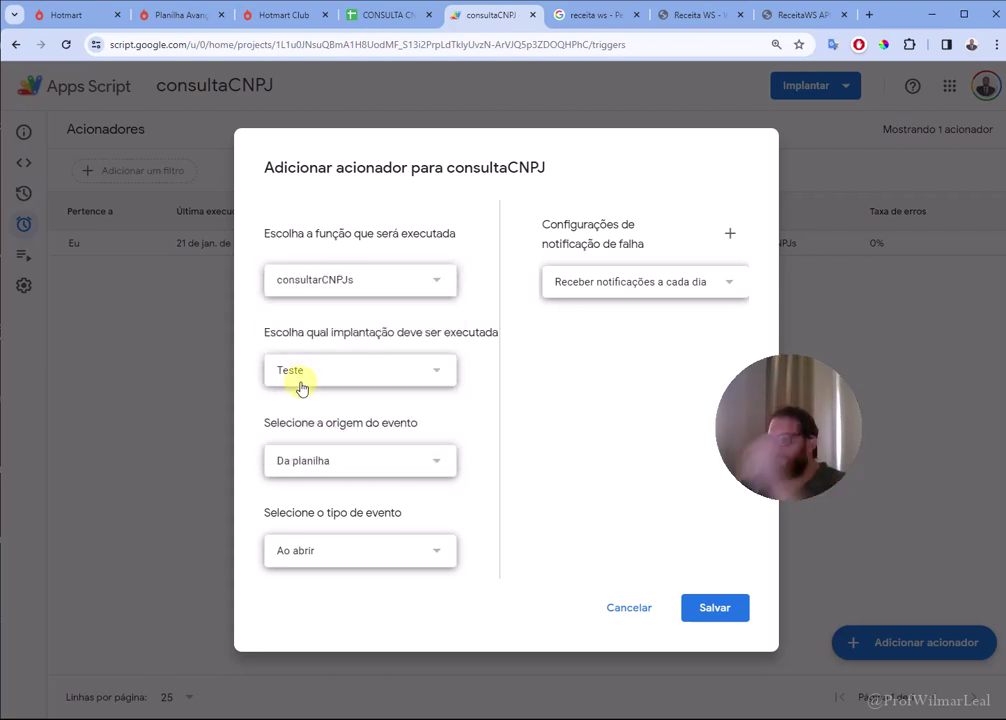
pyautogui.click(325, 462)
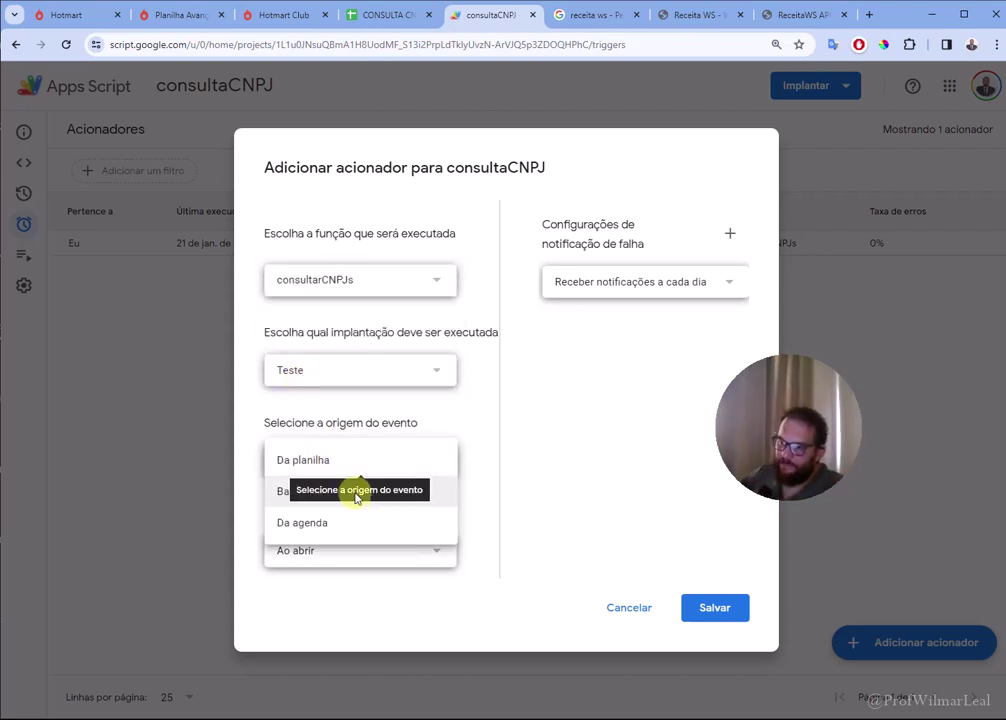
pyautogui.click(283, 500)
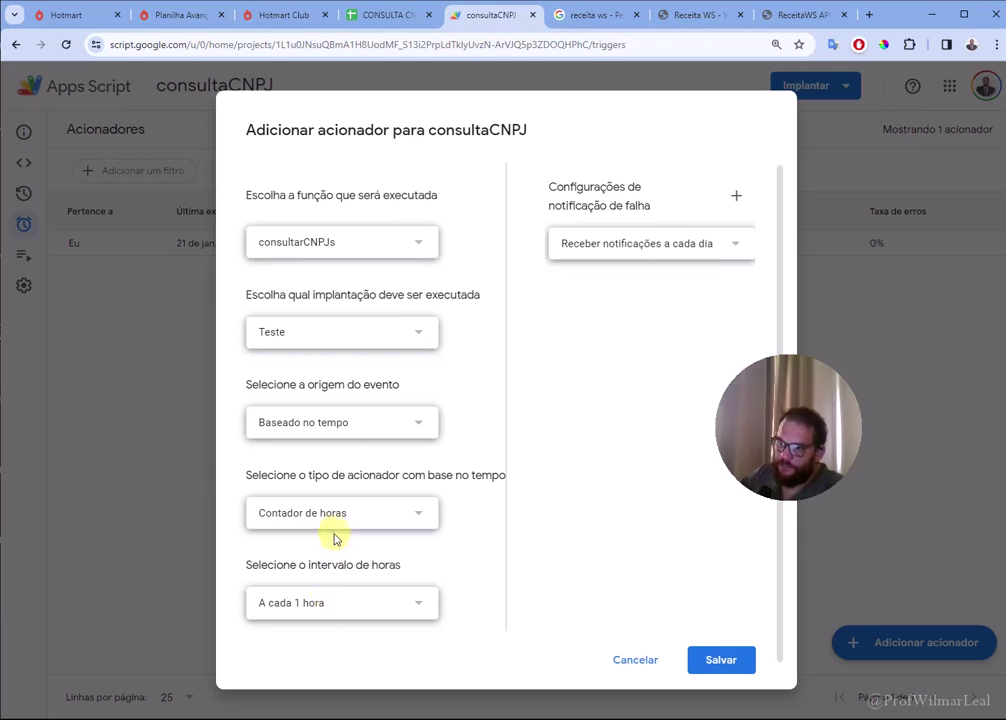
pyautogui.click(333, 516)
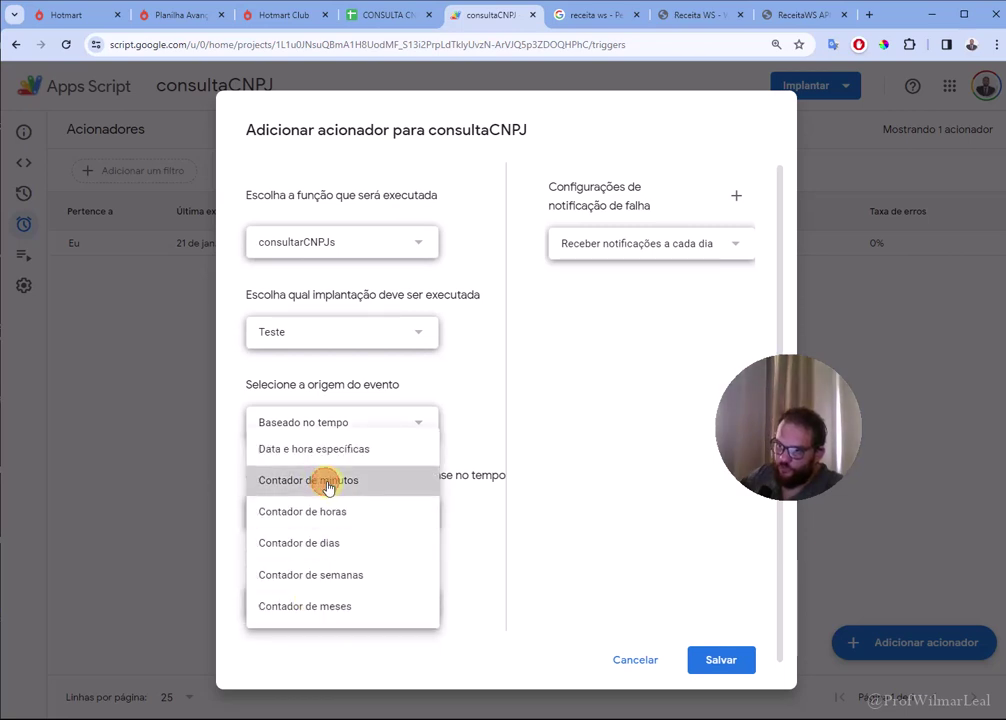
pyautogui.click(268, 482)
pyautogui.click(350, 610)
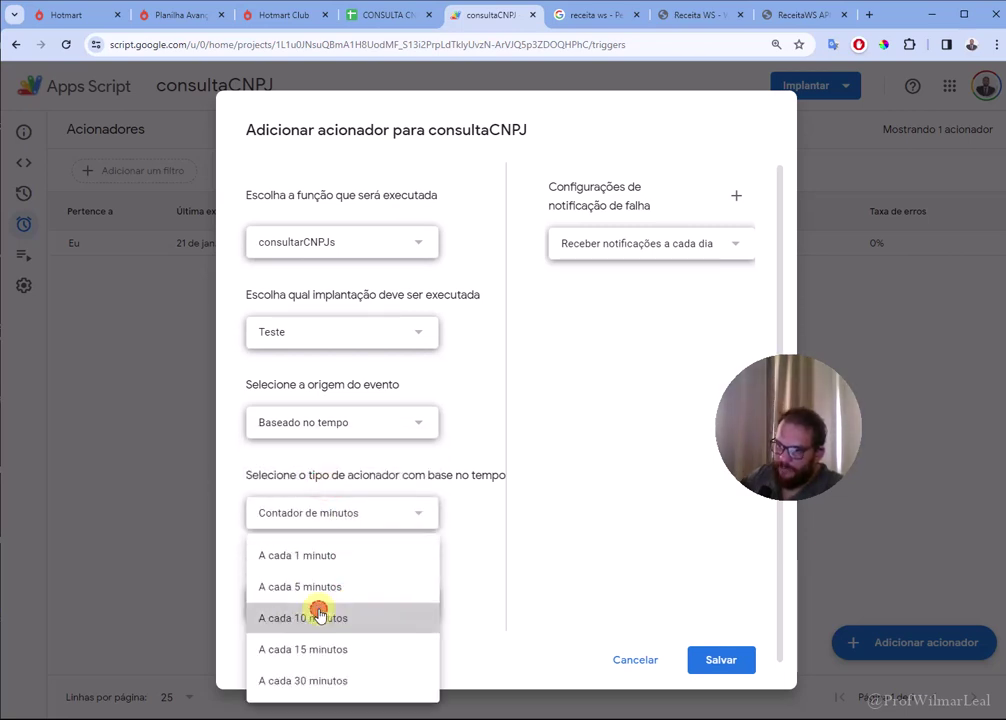
pyautogui.click(320, 610)
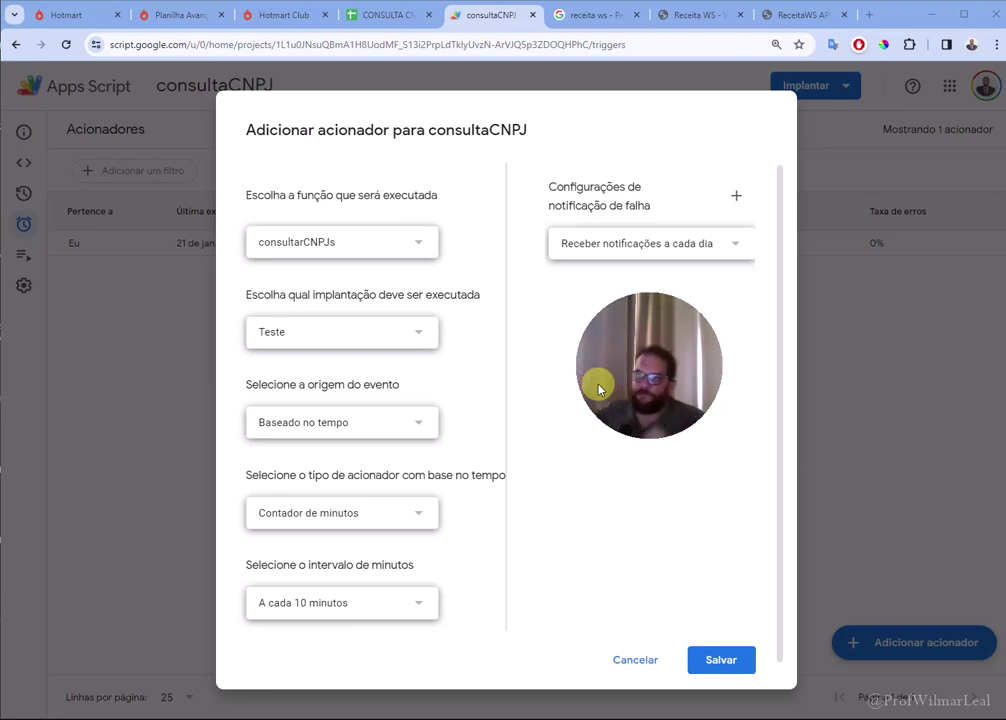
pyautogui.click(383, 14)
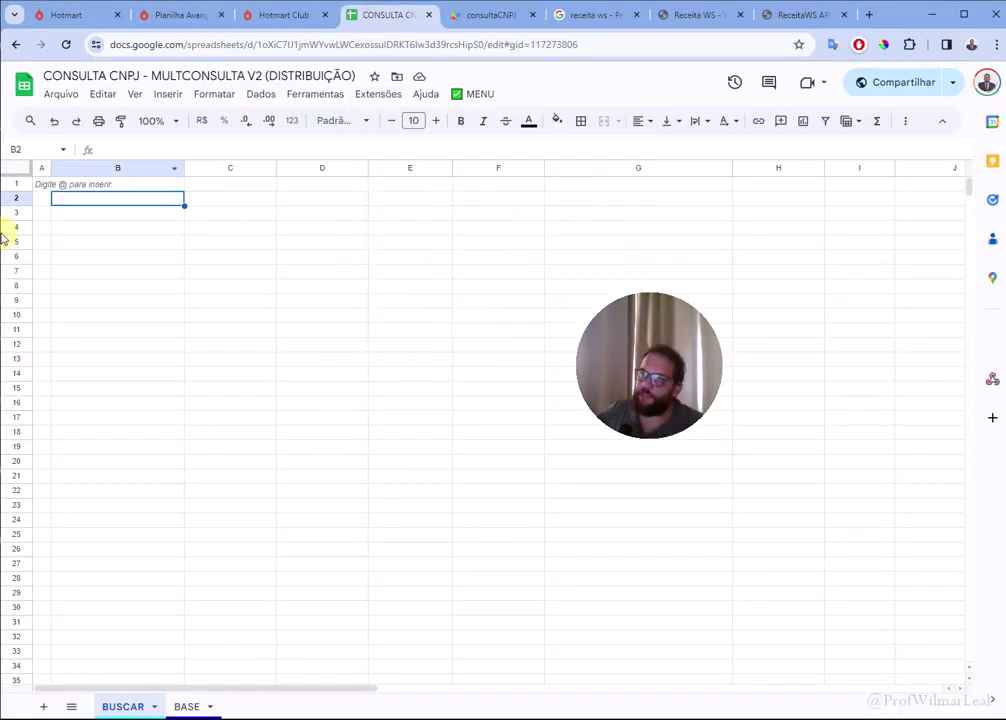
# Widen BUSCAR's column A, then inspect BASE's CNPJ list and the status texts in B2 and B3.
pyautogui.click(89, 257)
pyautogui.moveTo(49, 168)
pyautogui.mouseDown()
pyautogui.moveTo(78, 168)
pyautogui.moveTo(95, 370)
pyautogui.mouseUp()
pyautogui.click(187, 705)
pyautogui.click(90, 219)
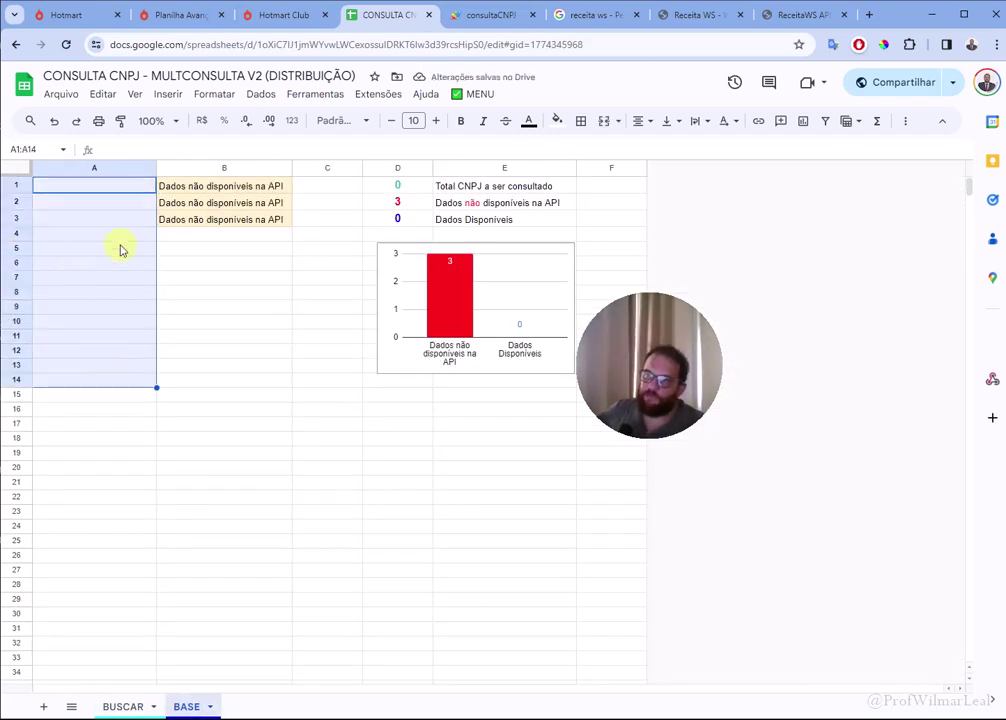
pyautogui.click(190, 202)
pyautogui.click(190, 219)
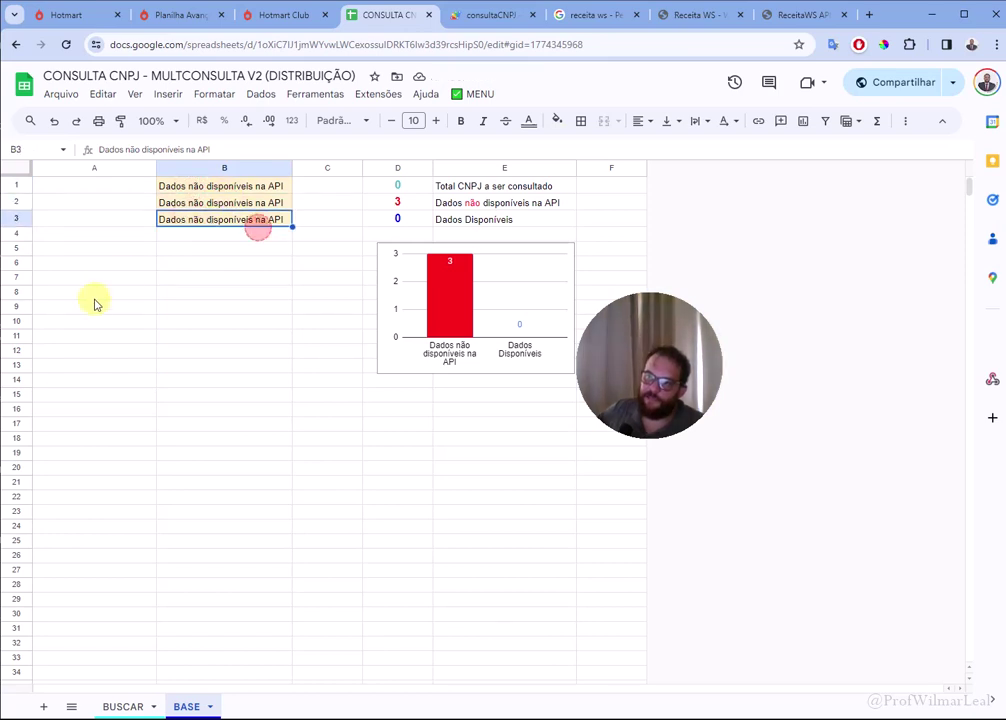
pyautogui.click(150, 266)
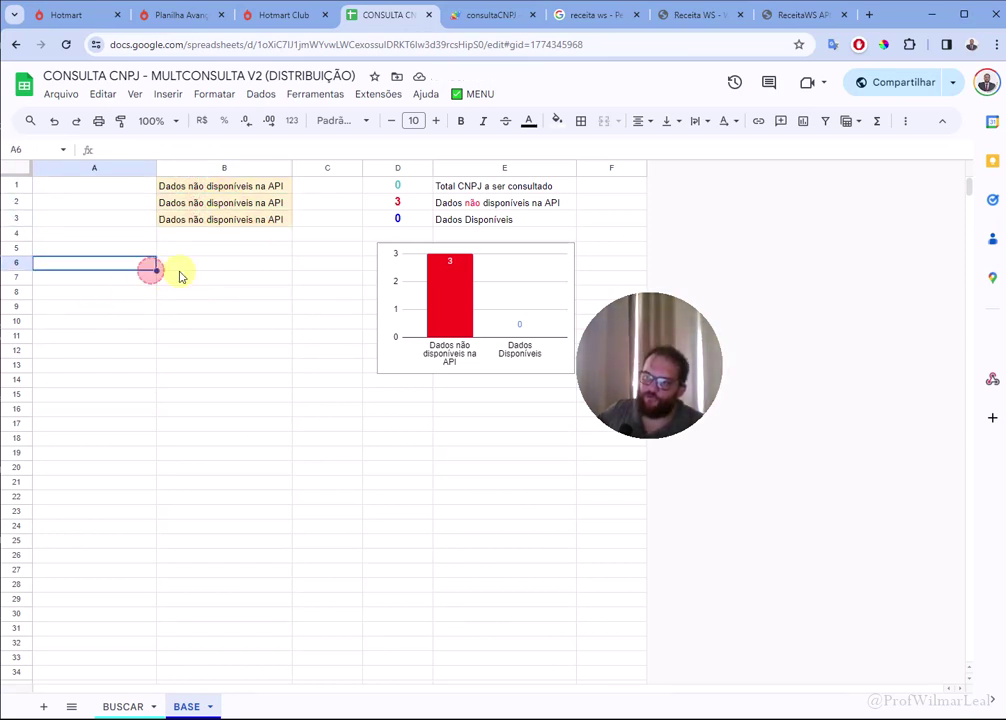
pyautogui.click(115, 188)
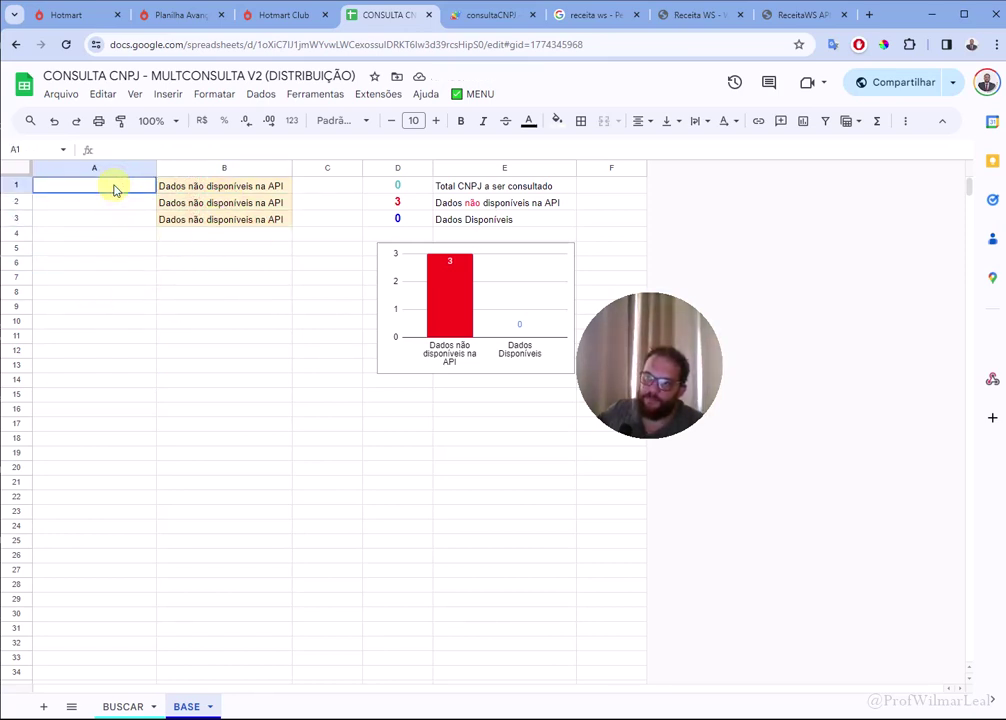
pyautogui.moveTo(115, 188); pyautogui.dragTo(85, 664)
pyautogui.click(84, 660)
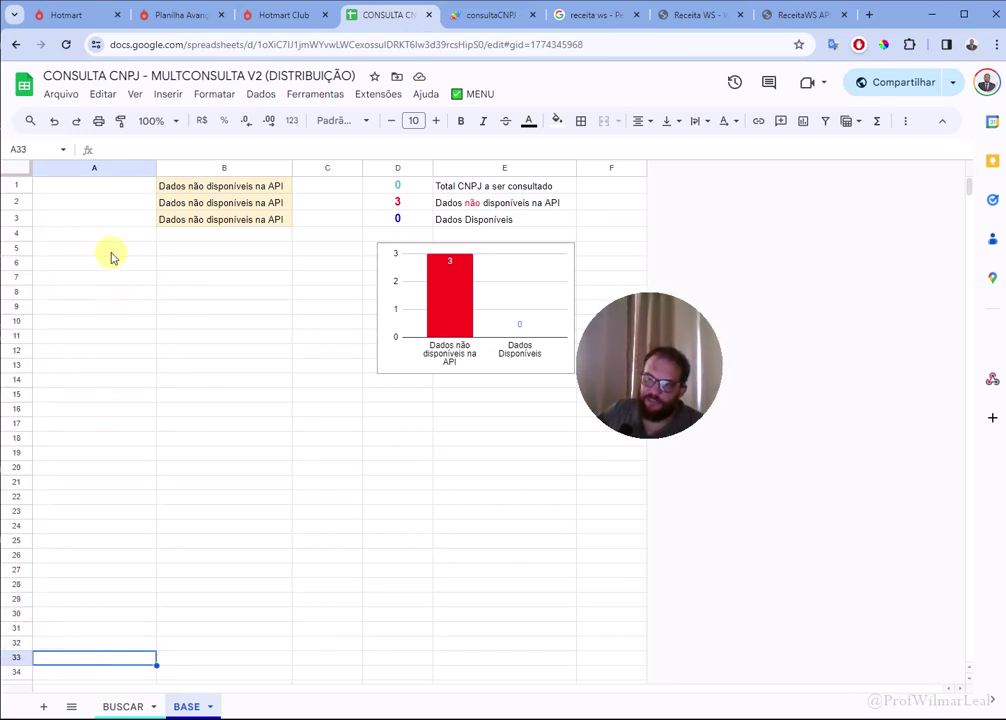
# Compare the BUSCAR and BASE sheets, check B1's status, then go to the ReceitaWS plans.
pyautogui.click(113, 707)
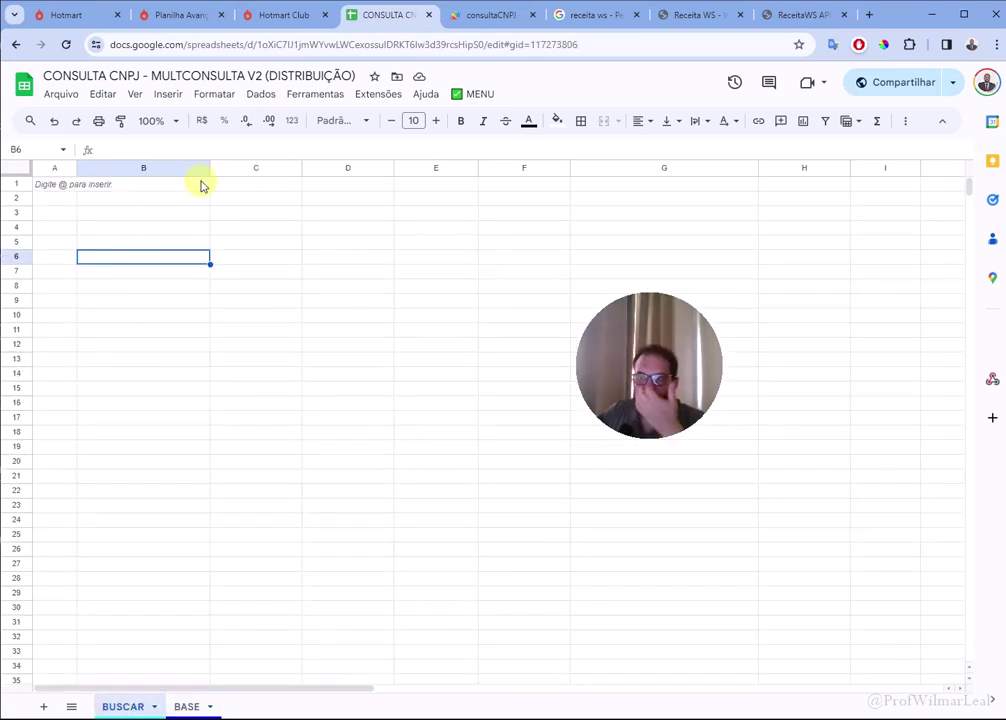
pyautogui.click(182, 707)
pyautogui.click(202, 189)
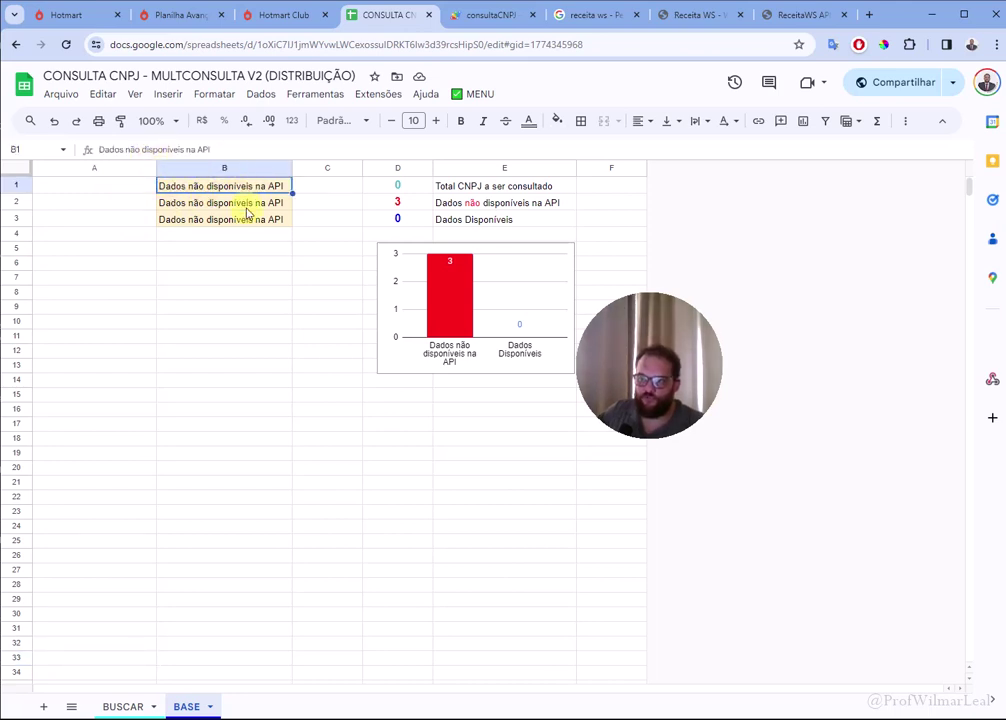
pyautogui.click(123, 706)
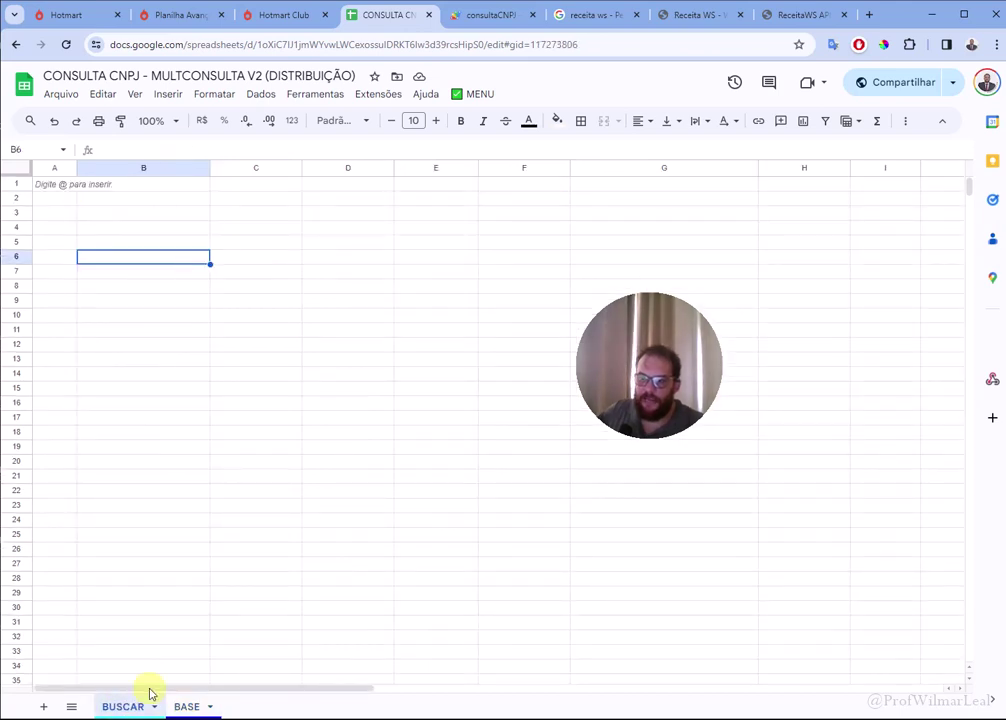
pyautogui.click(185, 705)
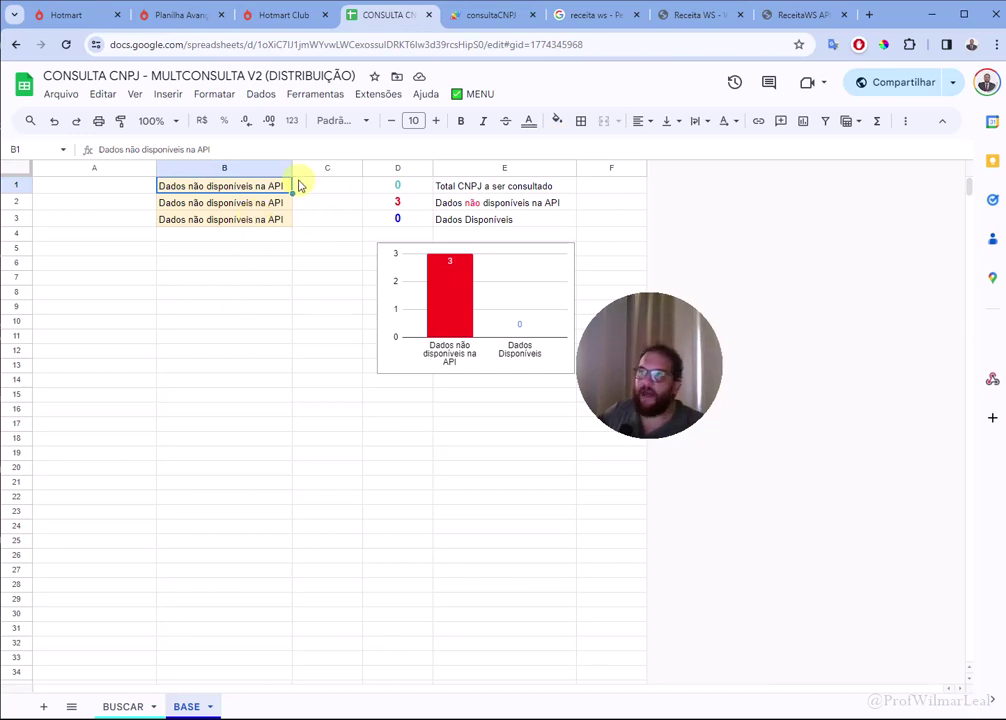
pyautogui.click(698, 16)
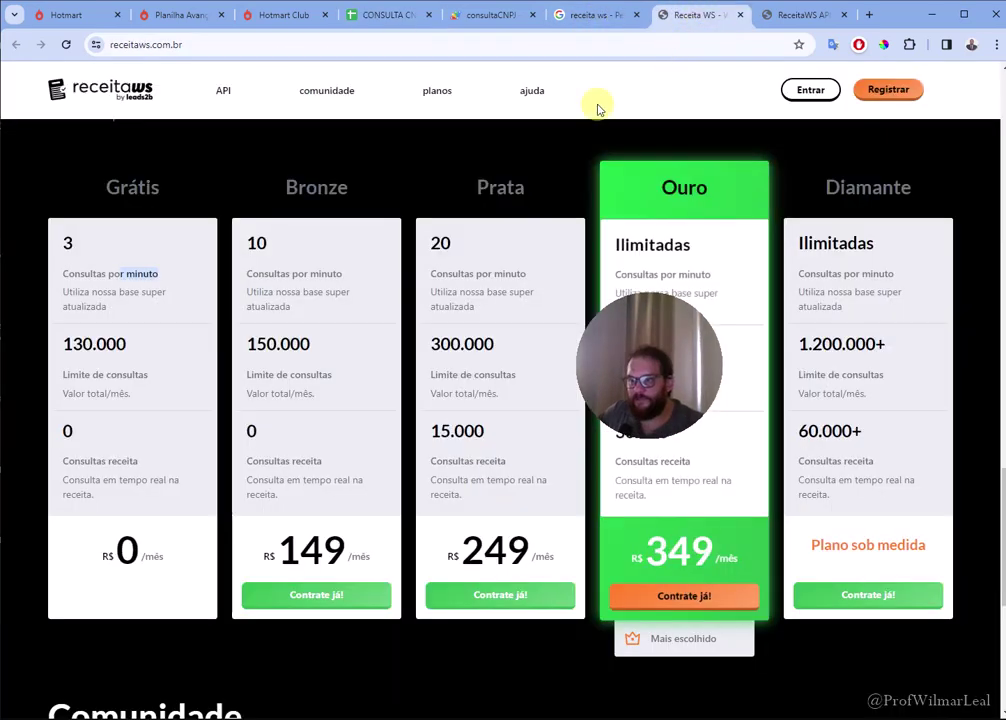
# Tour the Hotmart, search and ReceitaWS tabs, then return to the consultaCNPJ trigger form.
pyautogui.click(284, 17)
pyautogui.click(368, 20)
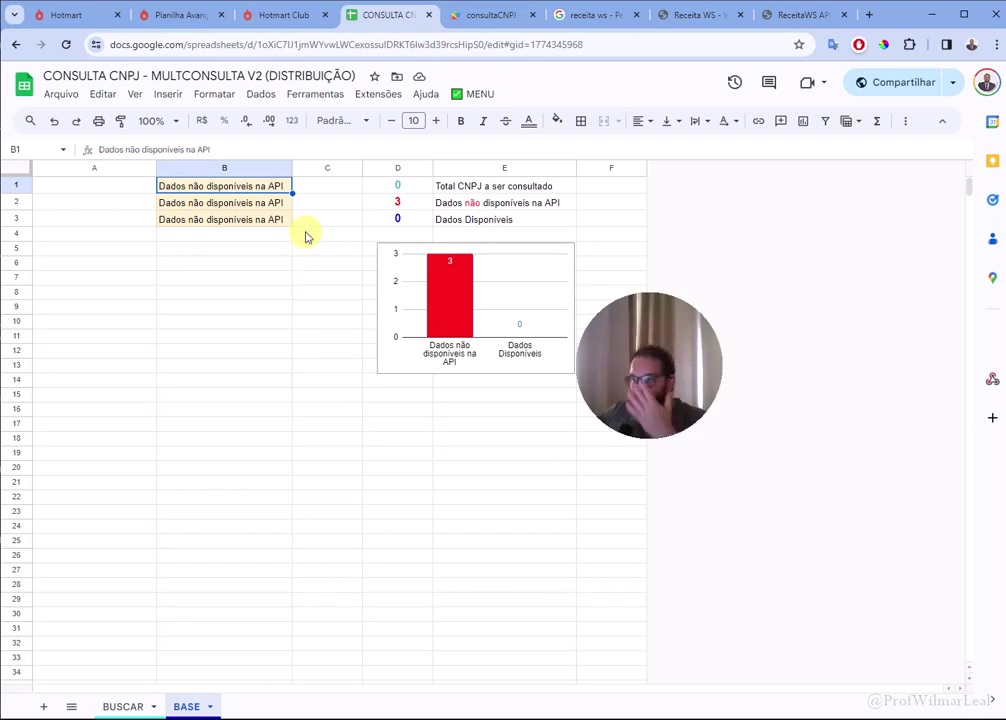
pyautogui.click(266, 17)
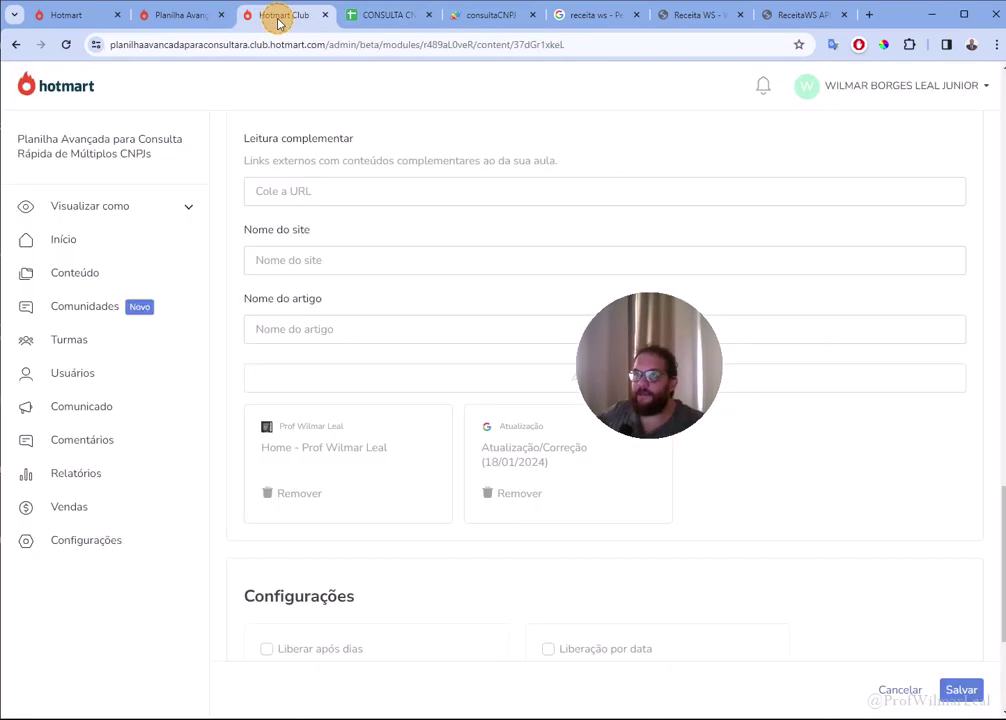
pyautogui.click(160, 20)
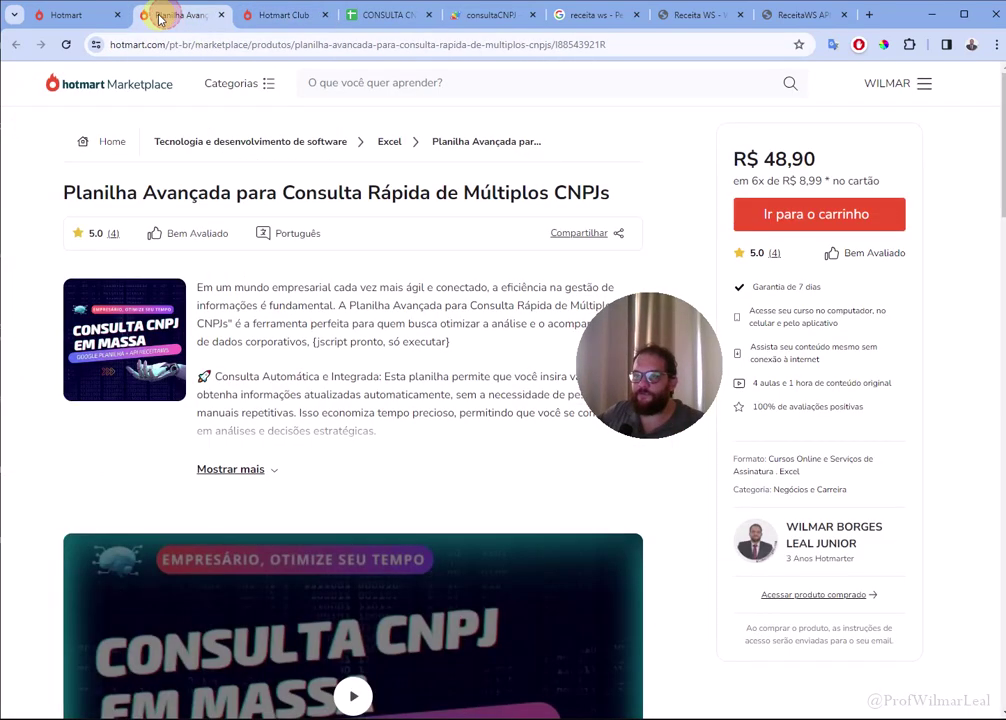
pyautogui.click(60, 14)
pyautogui.click(595, 16)
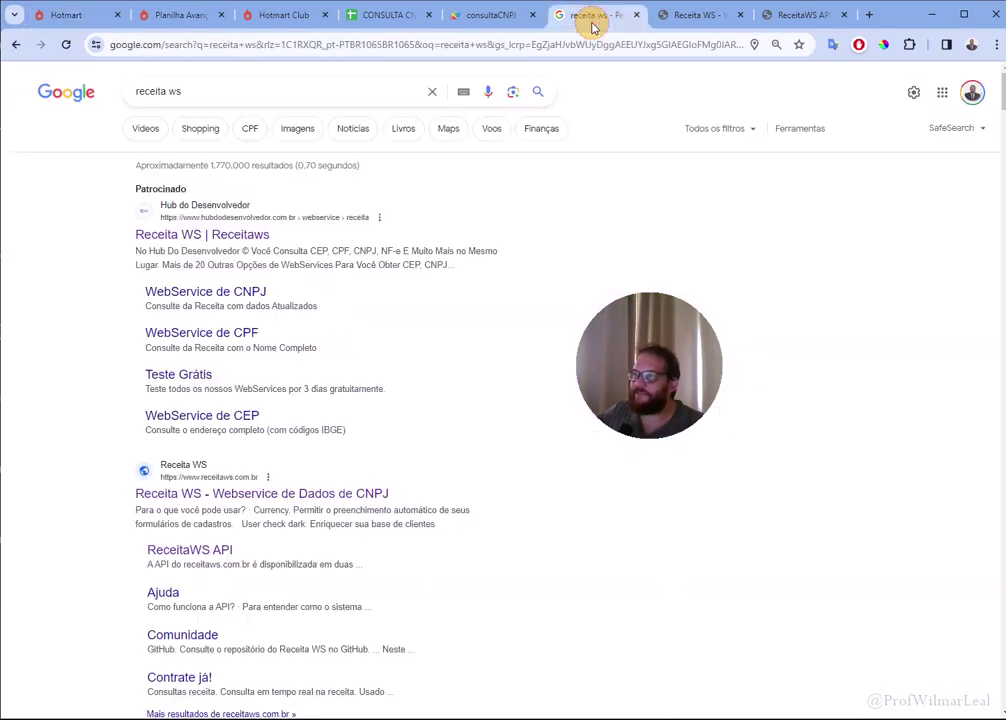
pyautogui.click(698, 15)
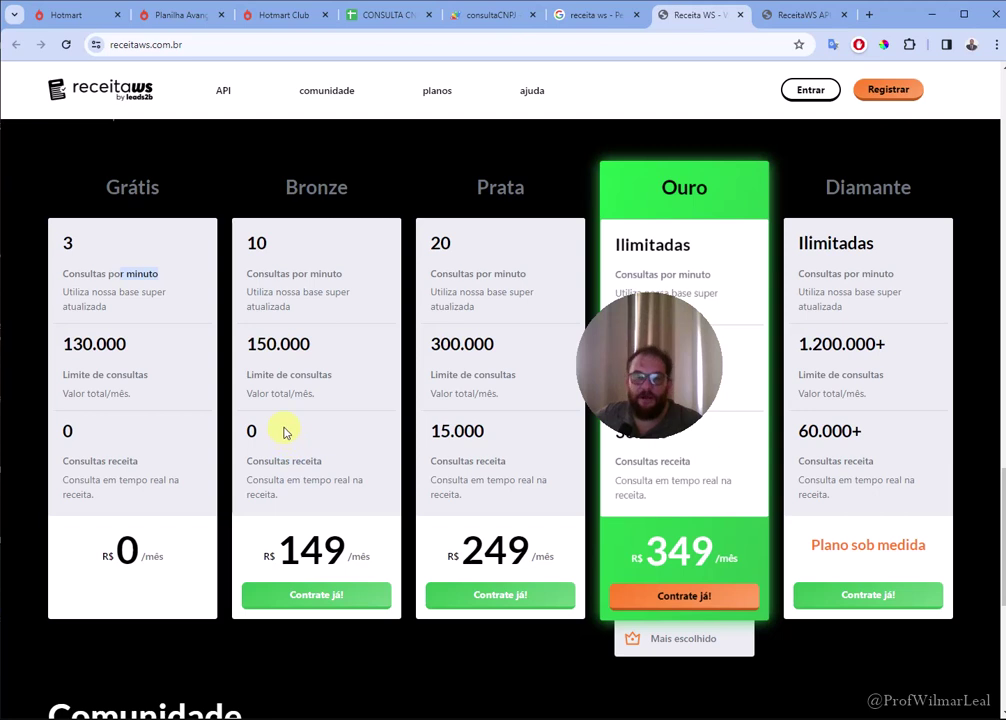
pyautogui.click(468, 14)
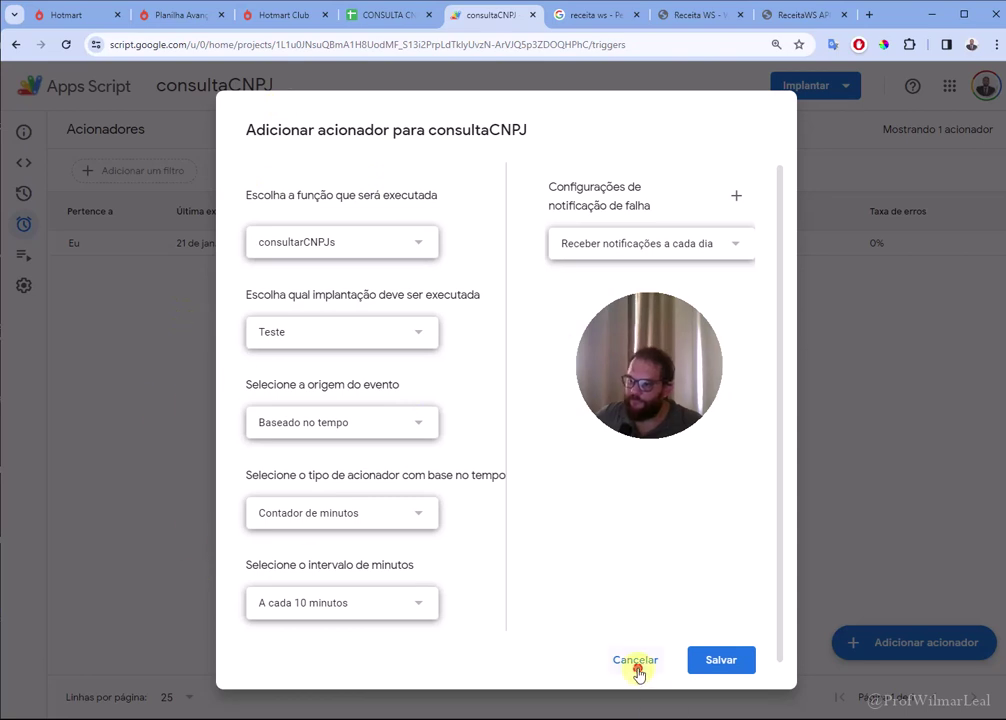
# Cancel the unsaved trigger and select cells A1:A20 on the spreadsheet.
pyautogui.click(638, 662)
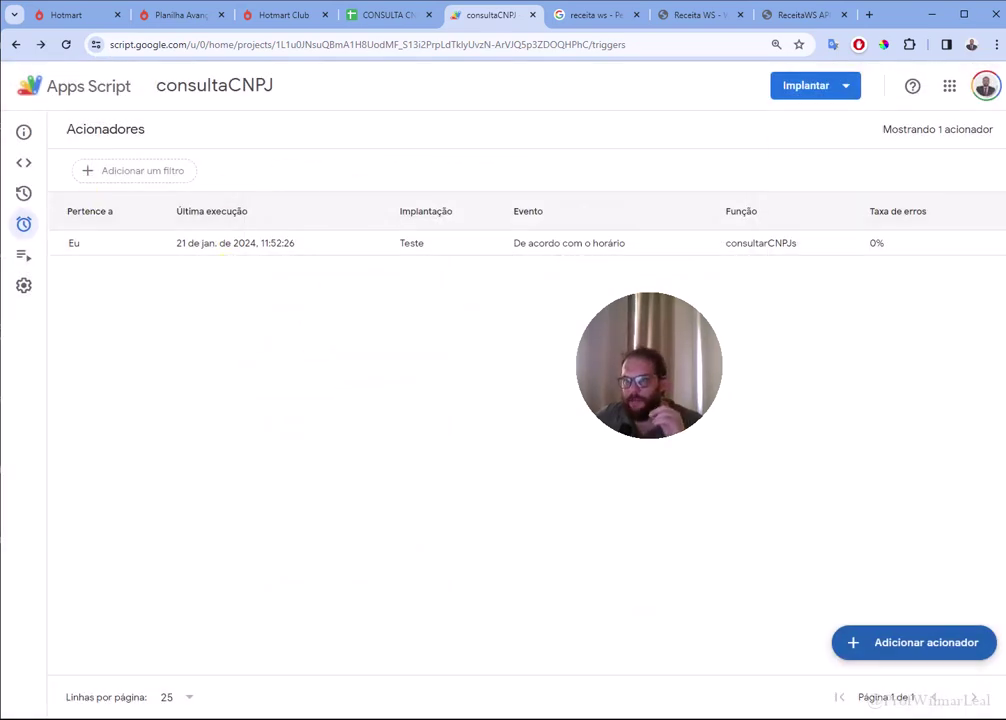
pyautogui.click(395, 14)
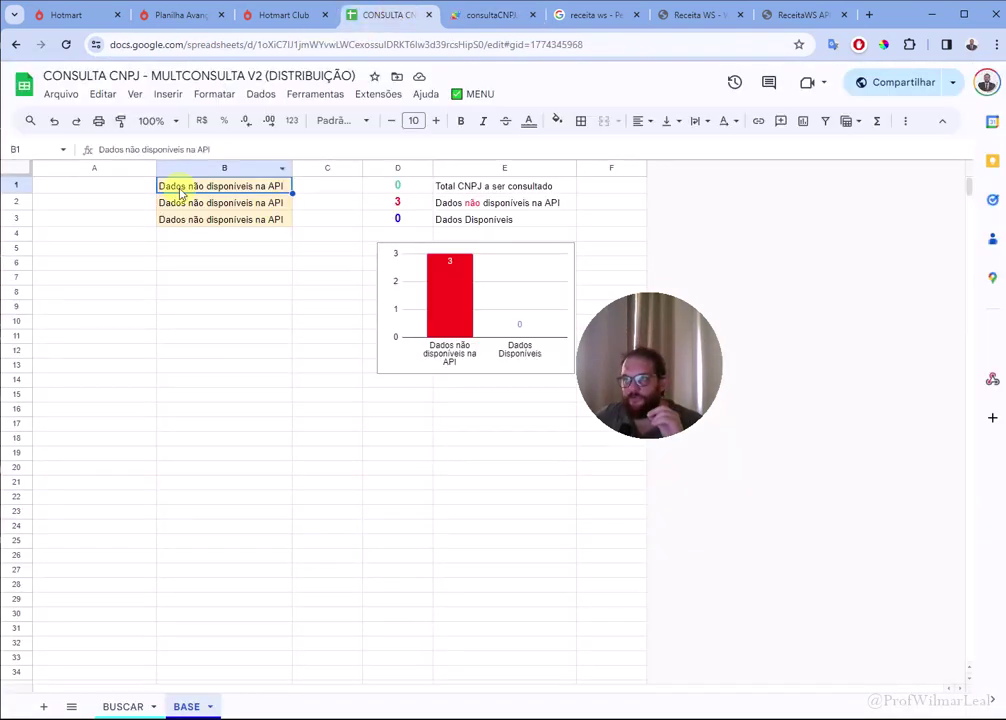
pyautogui.moveTo(108, 184); pyautogui.dragTo(70, 468)
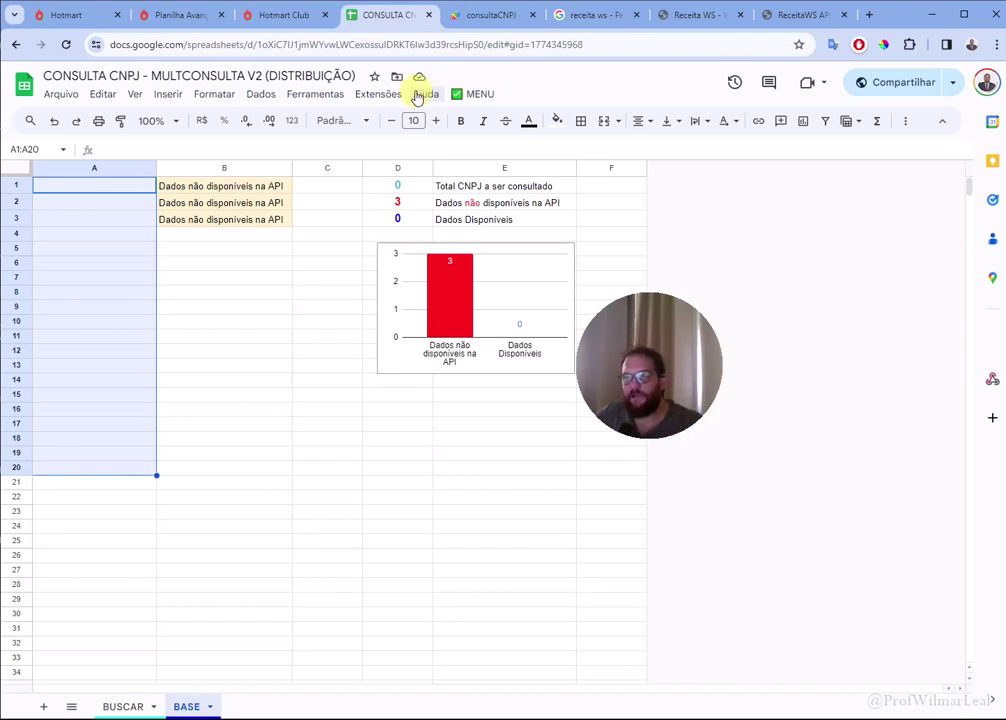
# Browse the spreadsheet's MENU of CNPJ lookup commands, then move to the Hotmart Club lesson editor.
pyautogui.click(492, 95)
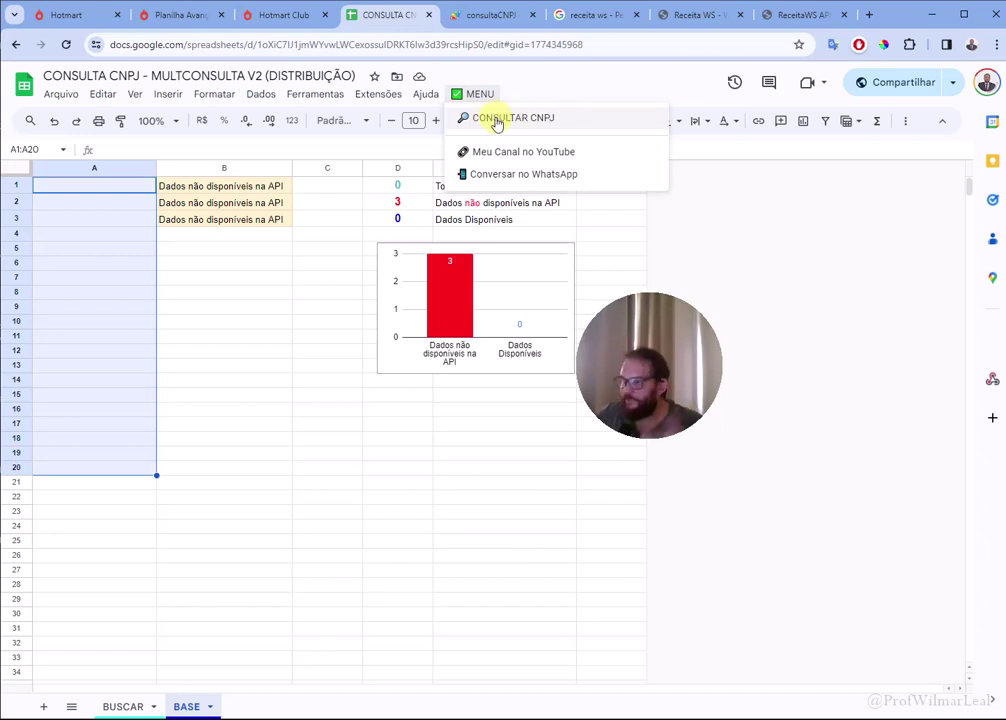
pyautogui.scroll(-8, 153, 404)
pyautogui.scroll(-4, 153, 395)
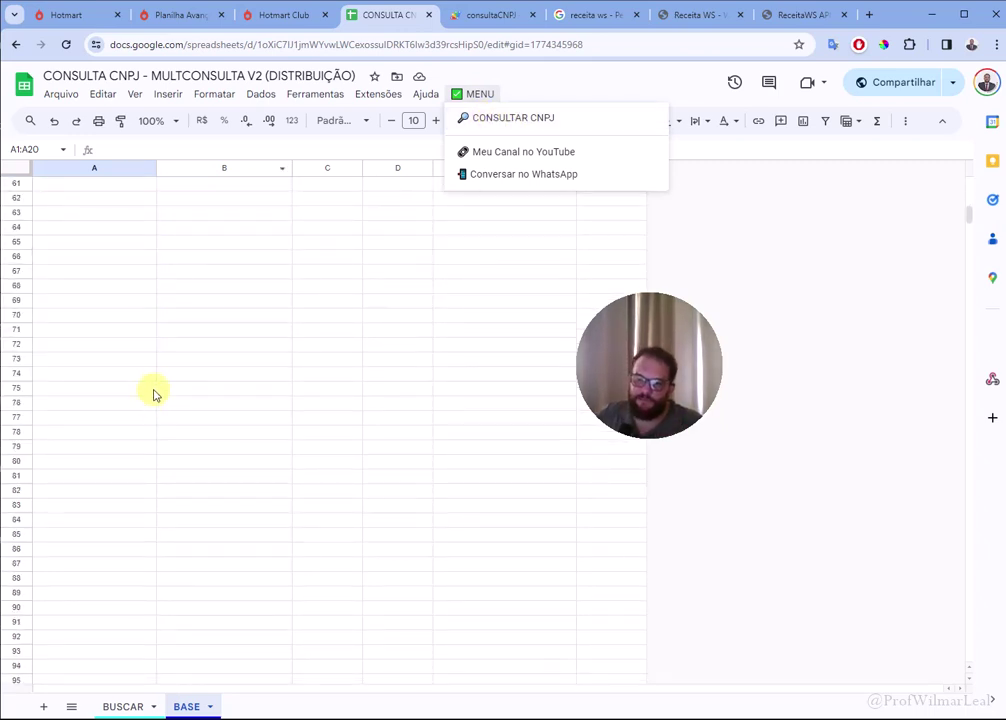
pyautogui.scroll(7, 155, 390)
pyautogui.scroll(5, 155, 390)
pyautogui.scroll(4, 155, 389)
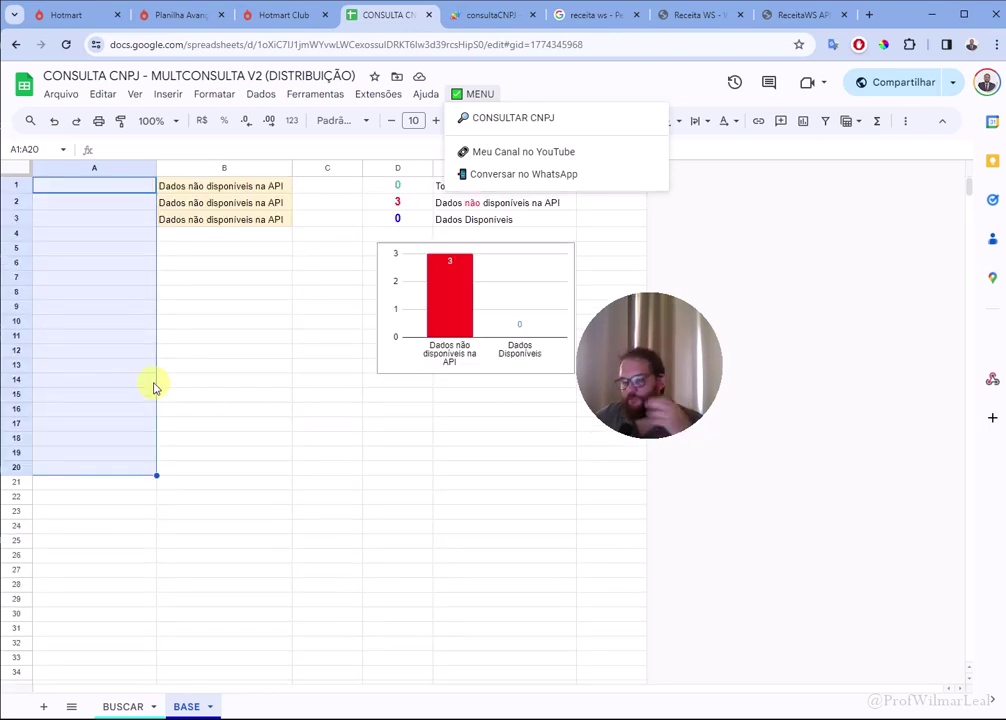
pyautogui.click(285, 14)
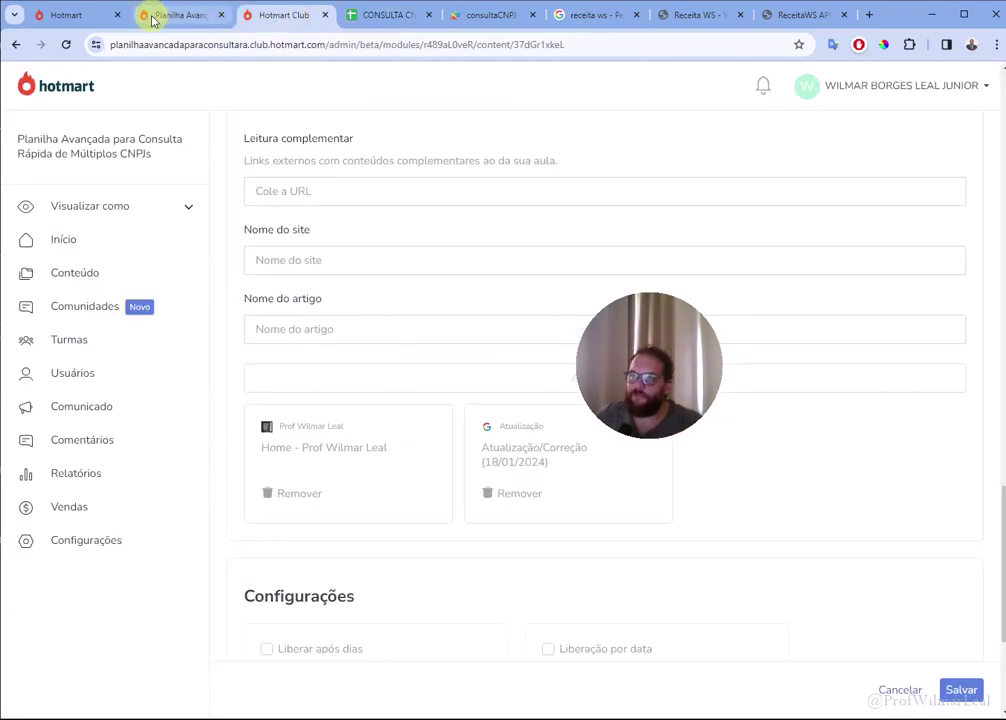
# Check the ReceitaWS Grátis plan's 130.000 query limit, then return to the CONSULTA CNPJ BASE sheet.
pyautogui.click(662, 20)
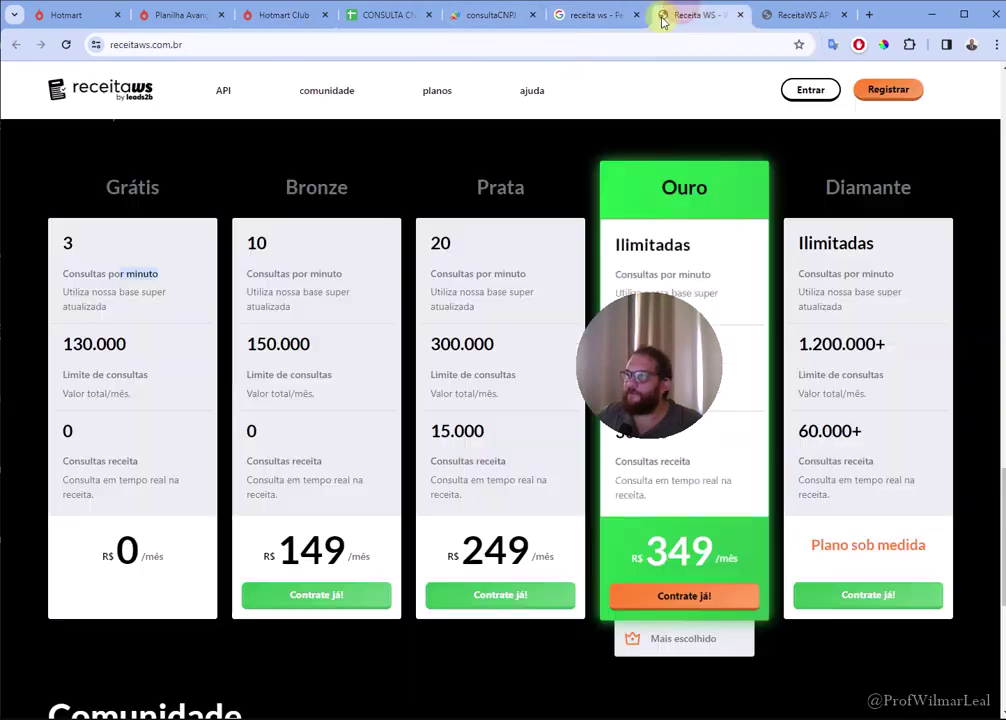
pyautogui.moveTo(62, 343); pyautogui.dragTo(176, 339)
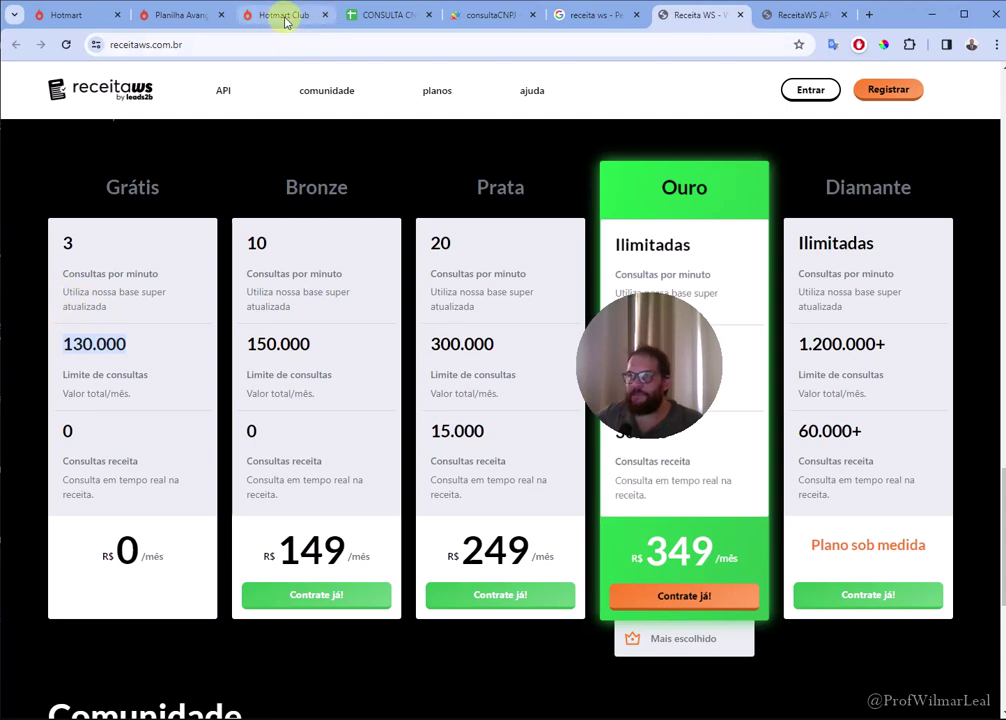
pyautogui.click(366, 18)
pyautogui.click(258, 322)
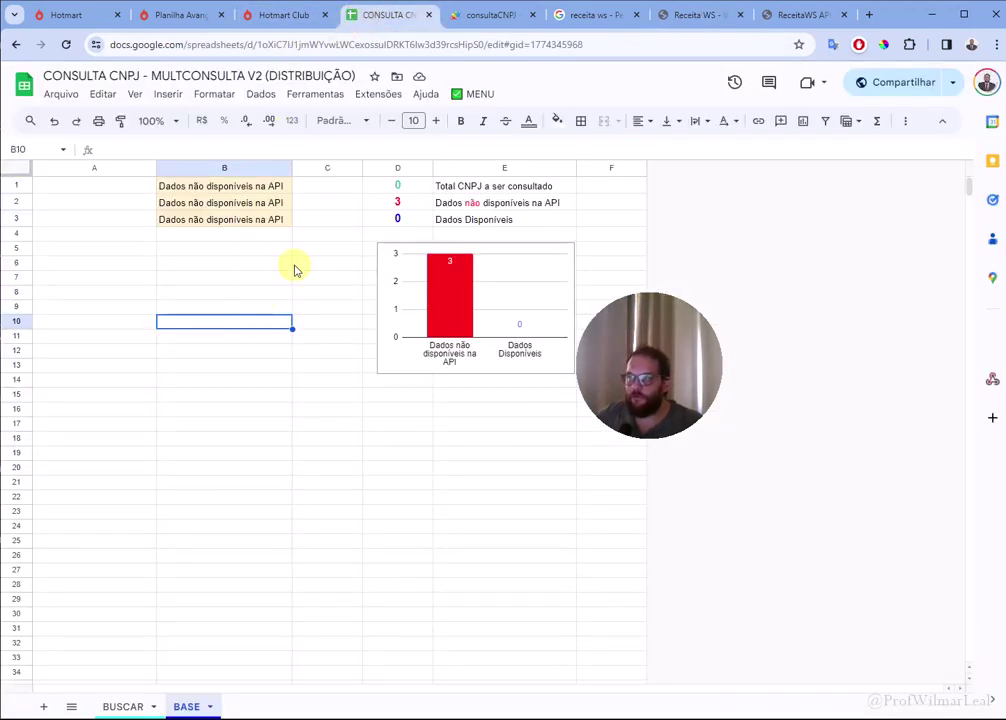
pyautogui.moveTo(398, 186); pyautogui.dragTo(398, 219)
pyautogui.click(470, 200)
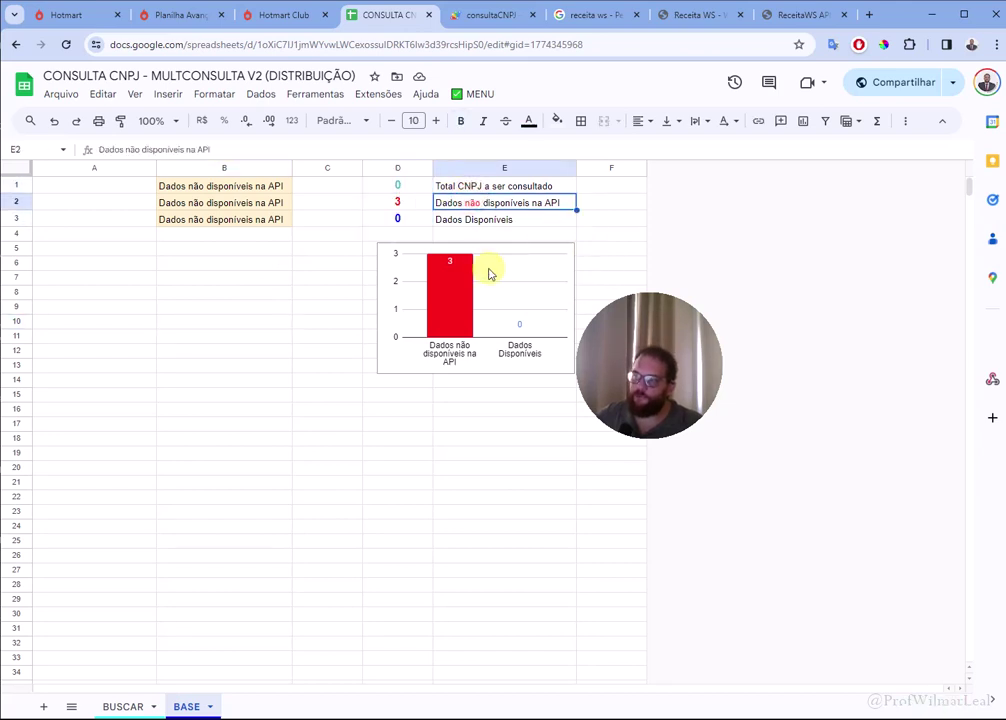
pyautogui.click(249, 292)
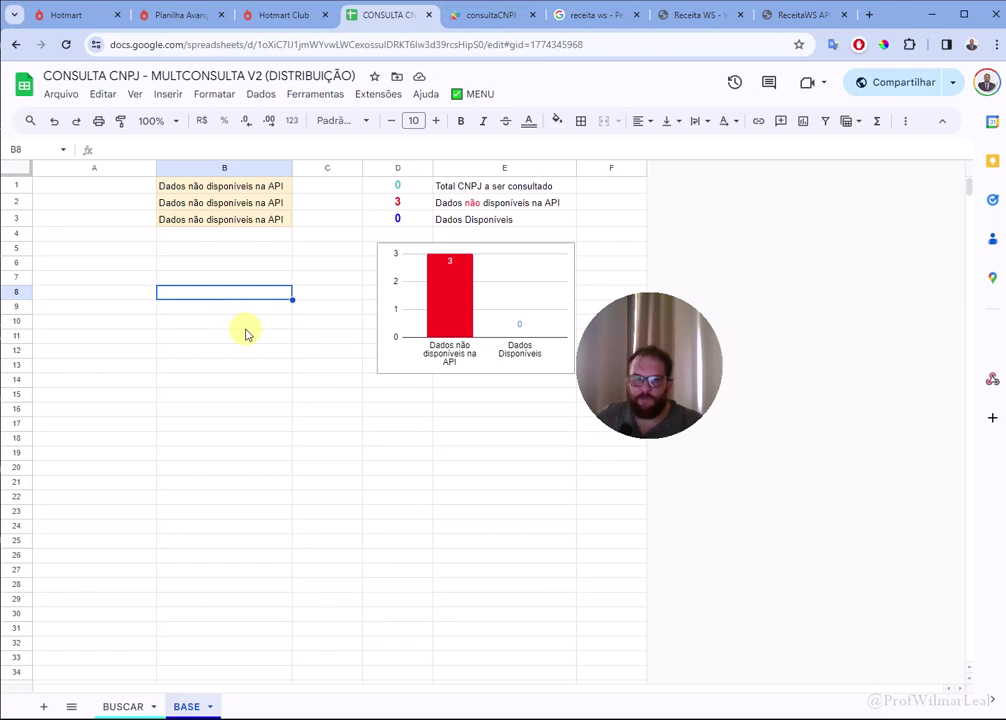
pyautogui.click(211, 173)
pyautogui.click(170, 338)
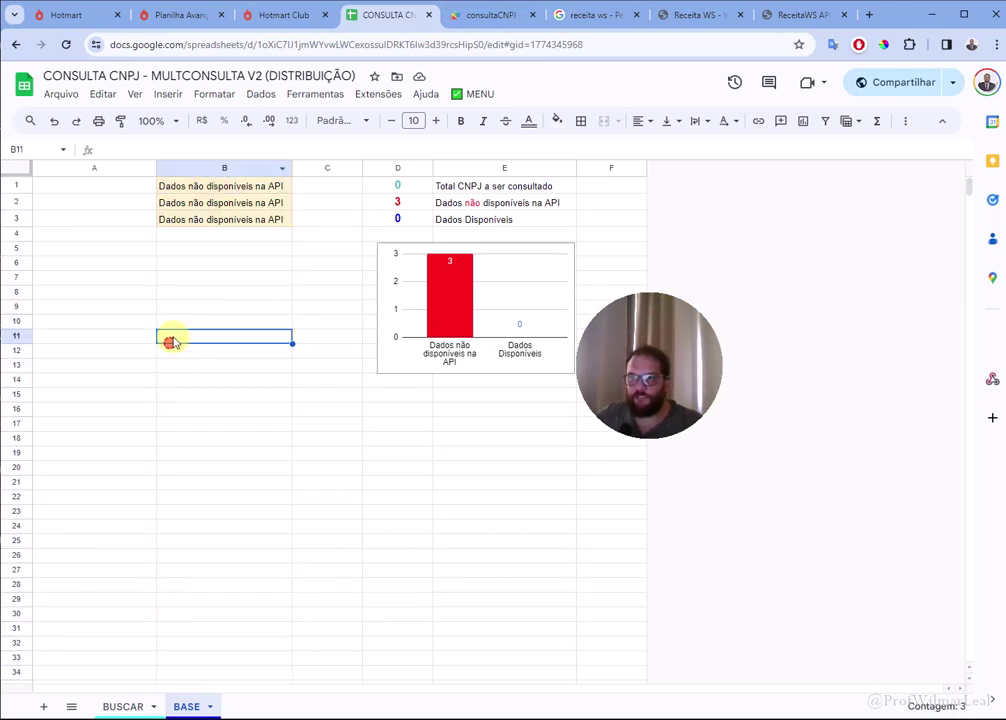
pyautogui.moveTo(235, 192); pyautogui.dragTo(229, 404)
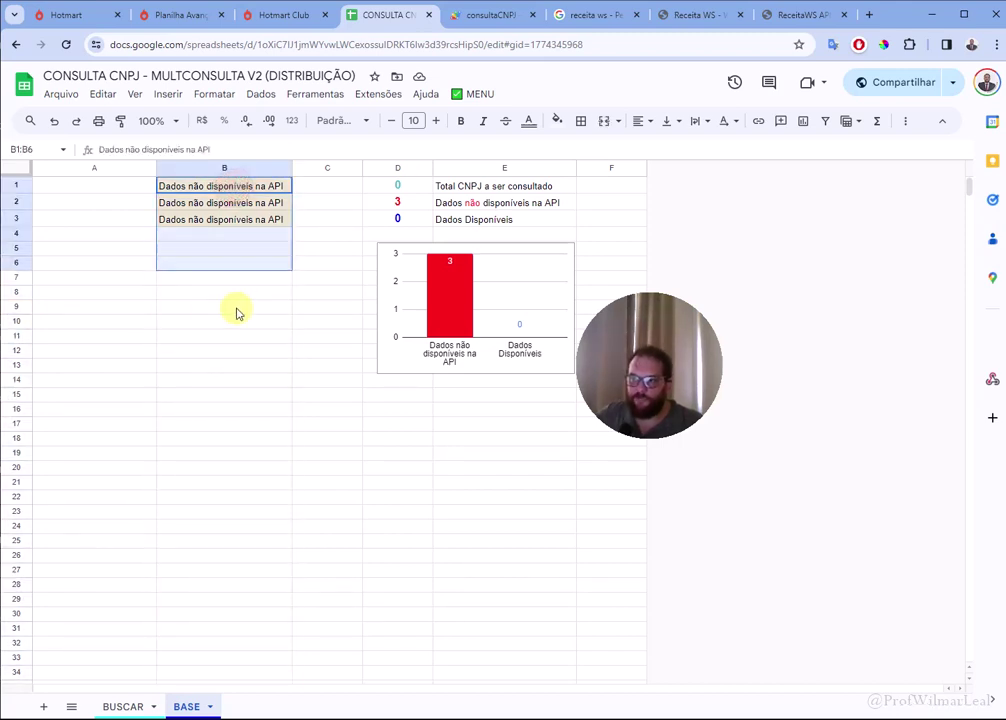
pyautogui.click(231, 404)
pyautogui.moveTo(90, 184); pyautogui.dragTo(92, 513)
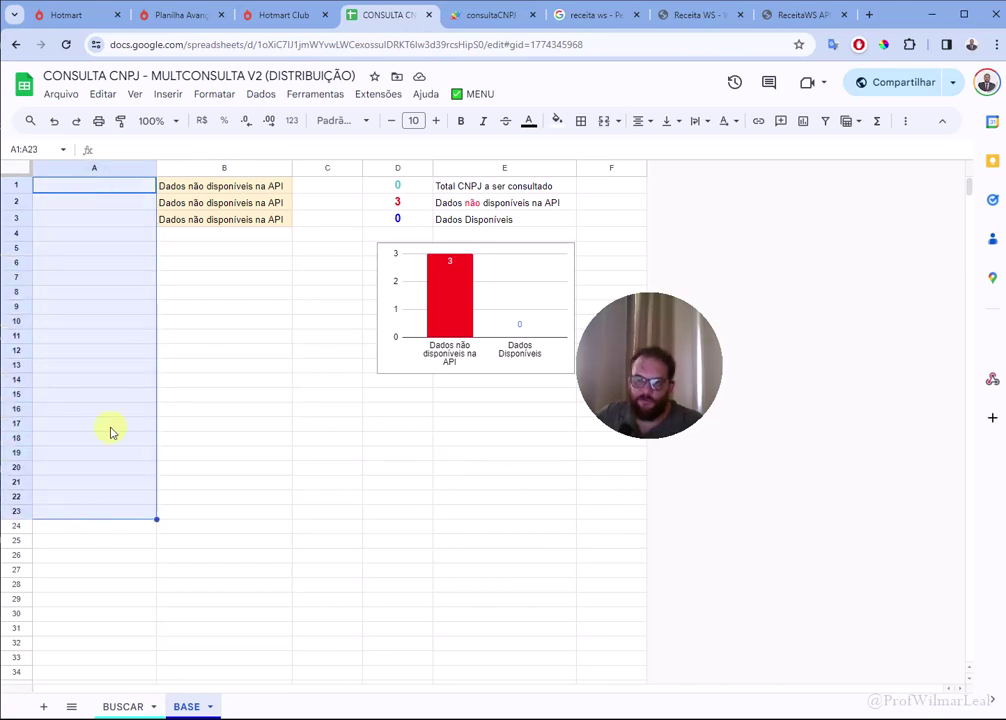
pyautogui.click(113, 395)
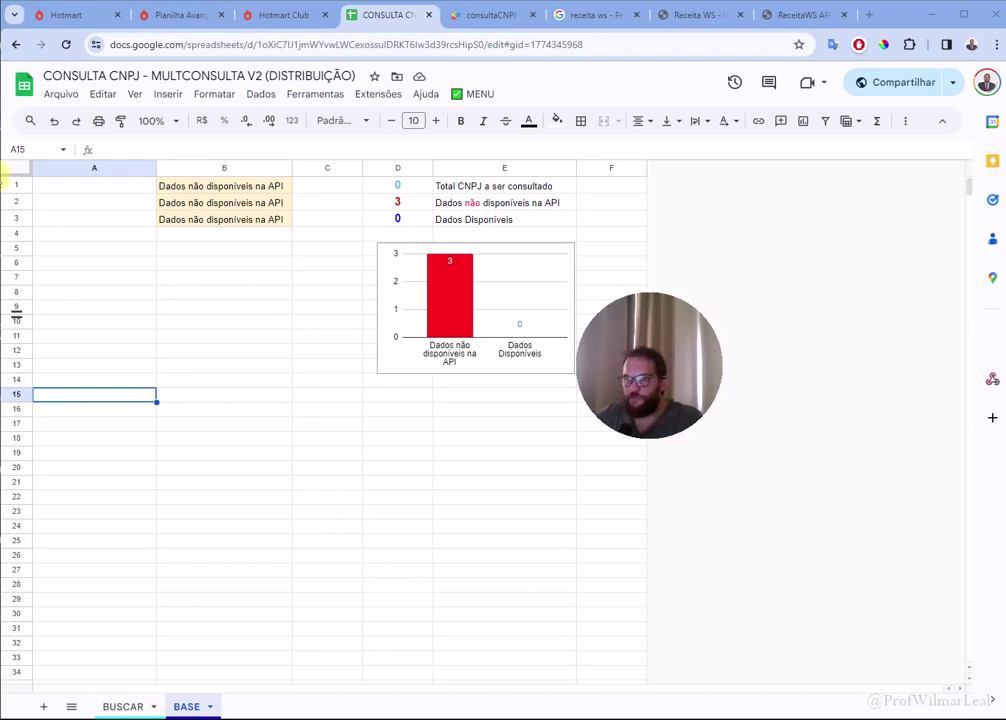
pyautogui.click(128, 186)
pyautogui.click(117, 233)
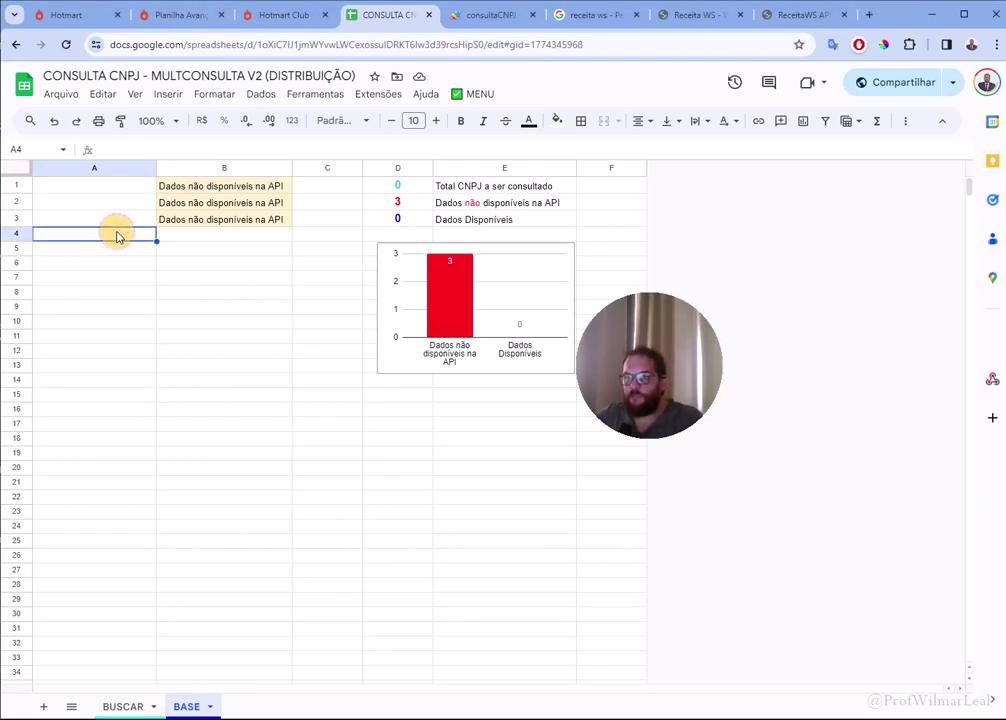
pyautogui.click(99, 188)
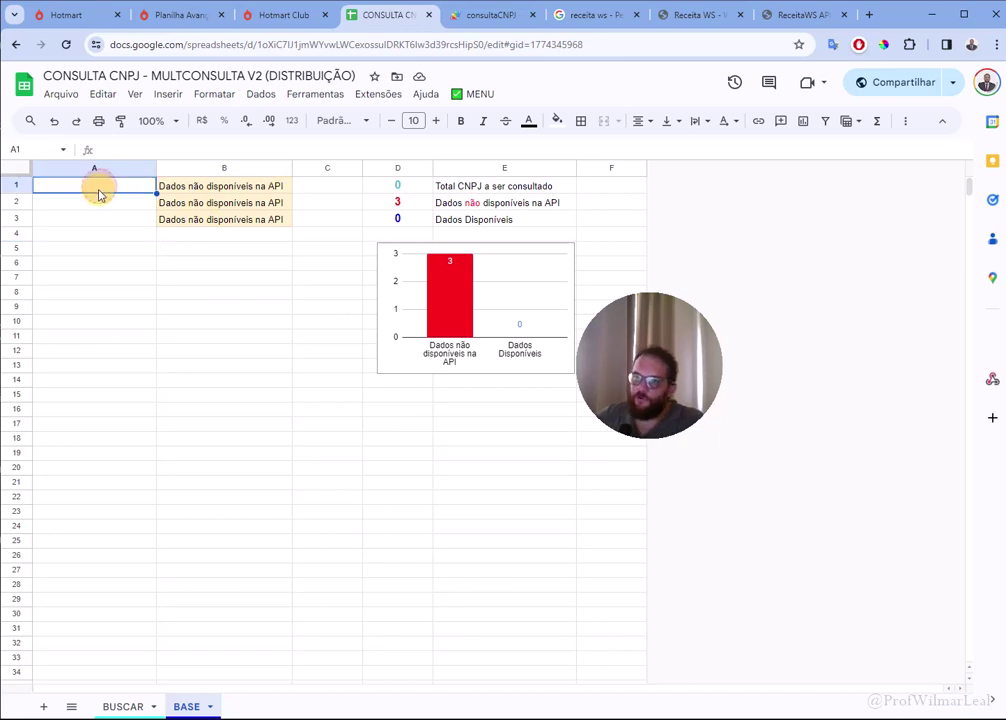
pyautogui.click(106, 236)
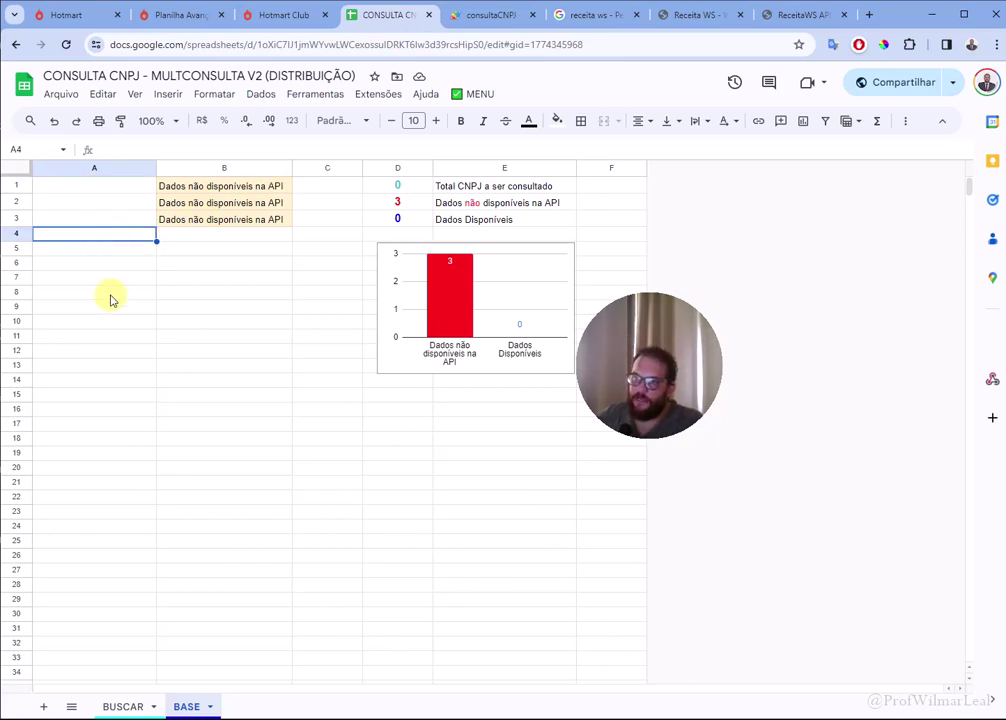
# Paste six CNPJs into A4:A9 and start MENU > CONSULTAR CNPJ.
pyautogui.click(79, 320)
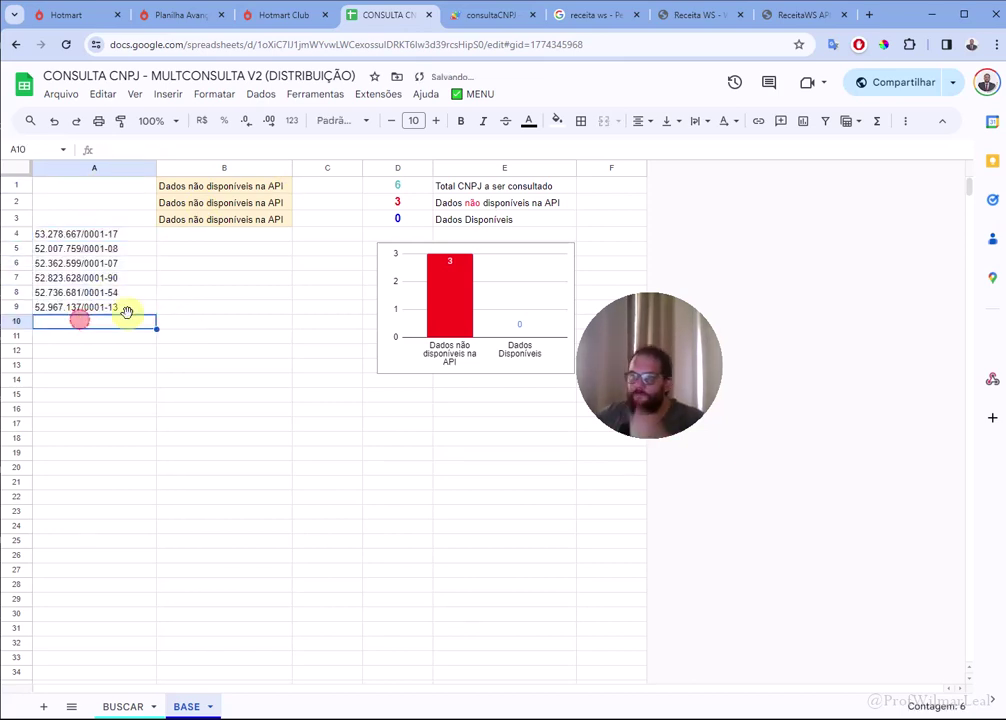
pyautogui.click(478, 94)
pyautogui.click(501, 122)
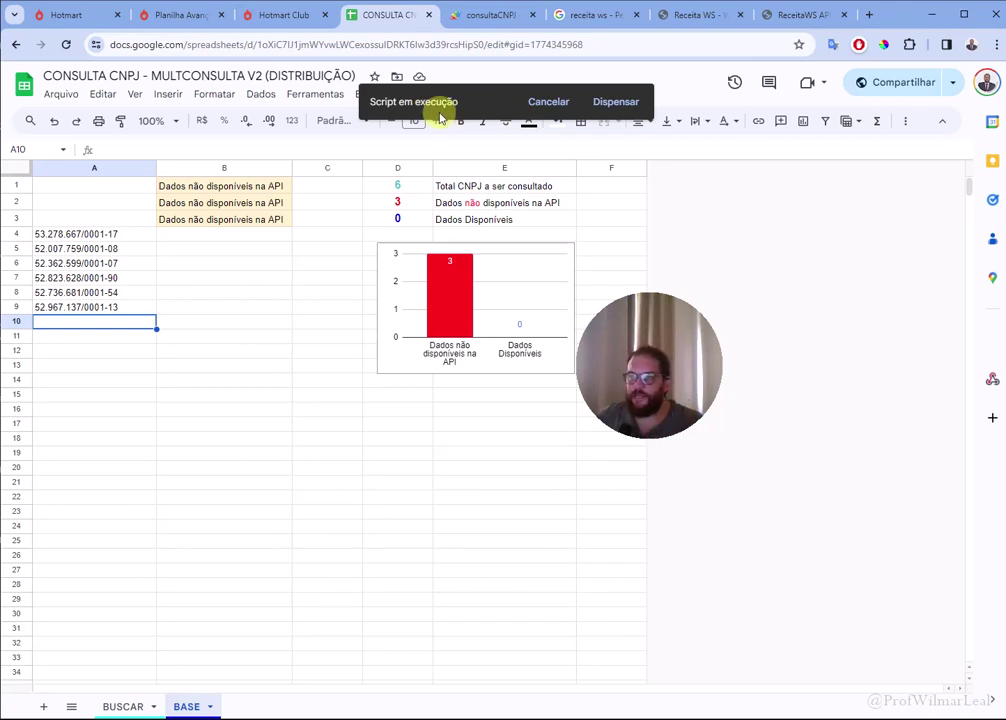
# Check the first CNPJ's status cell and widen column A of the BUSCAR sheet.
pyautogui.click(200, 232)
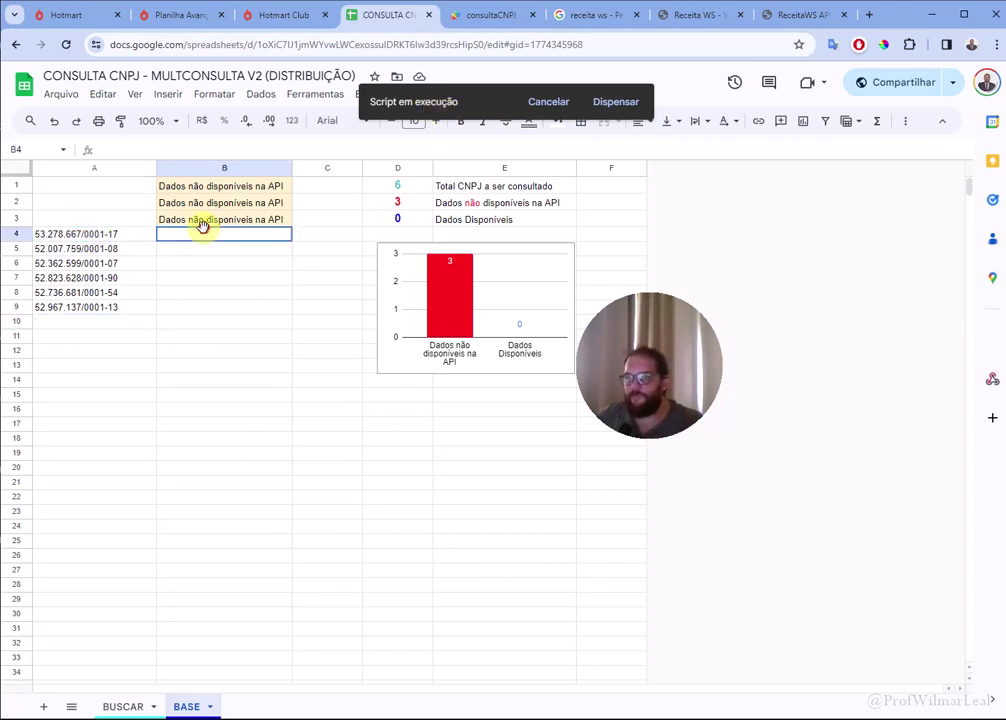
pyautogui.click(100, 233)
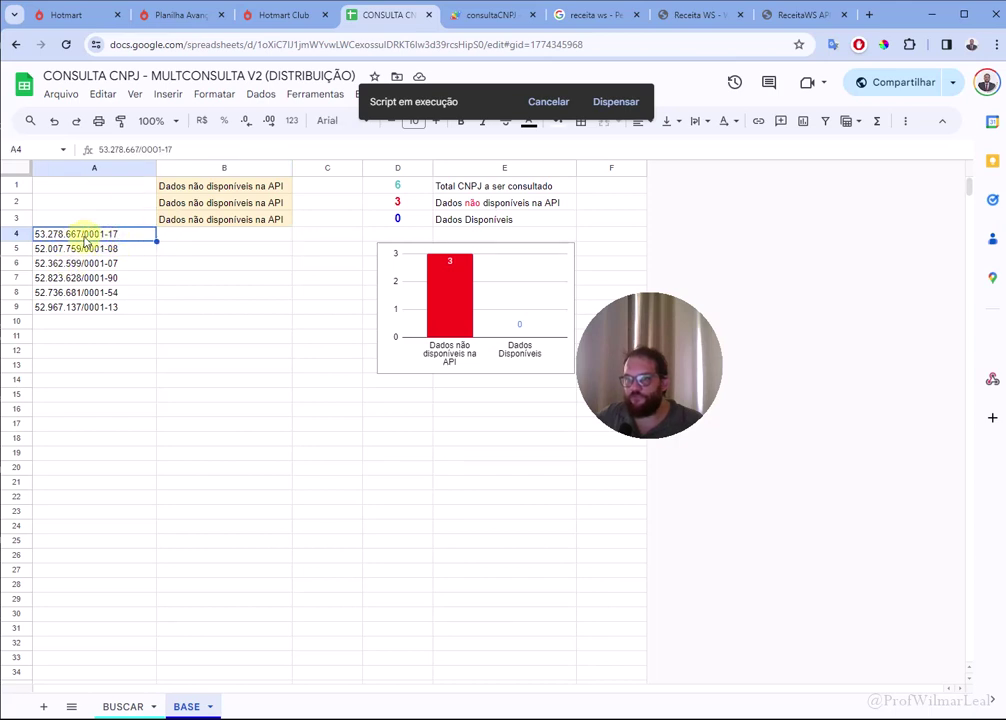
pyautogui.click(116, 706)
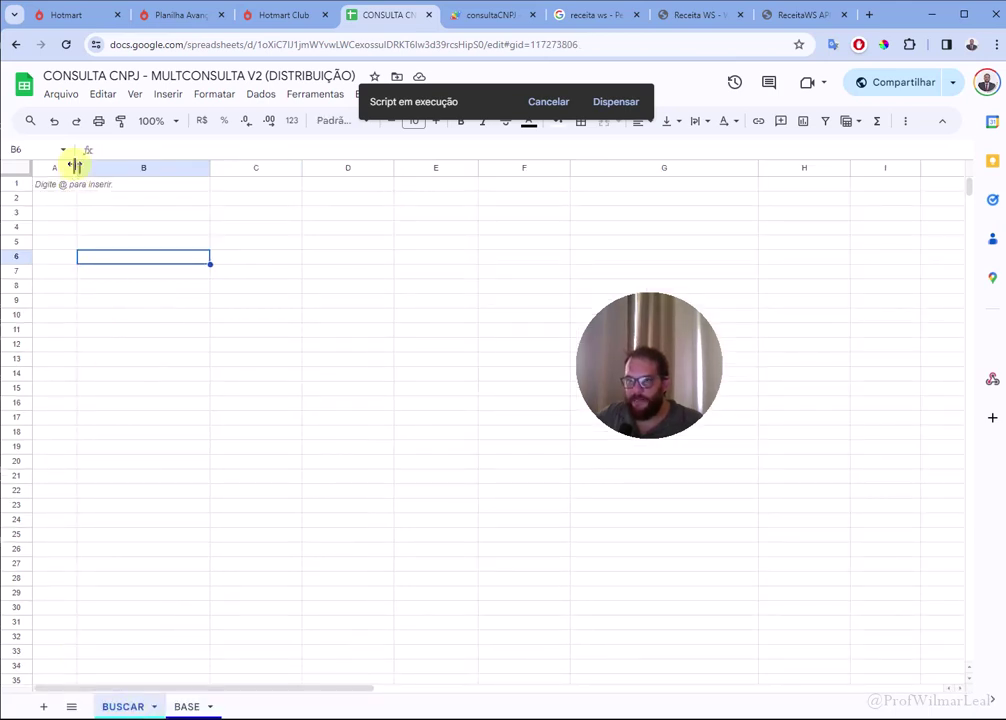
pyautogui.moveTo(76, 165); pyautogui.dragTo(108, 190)
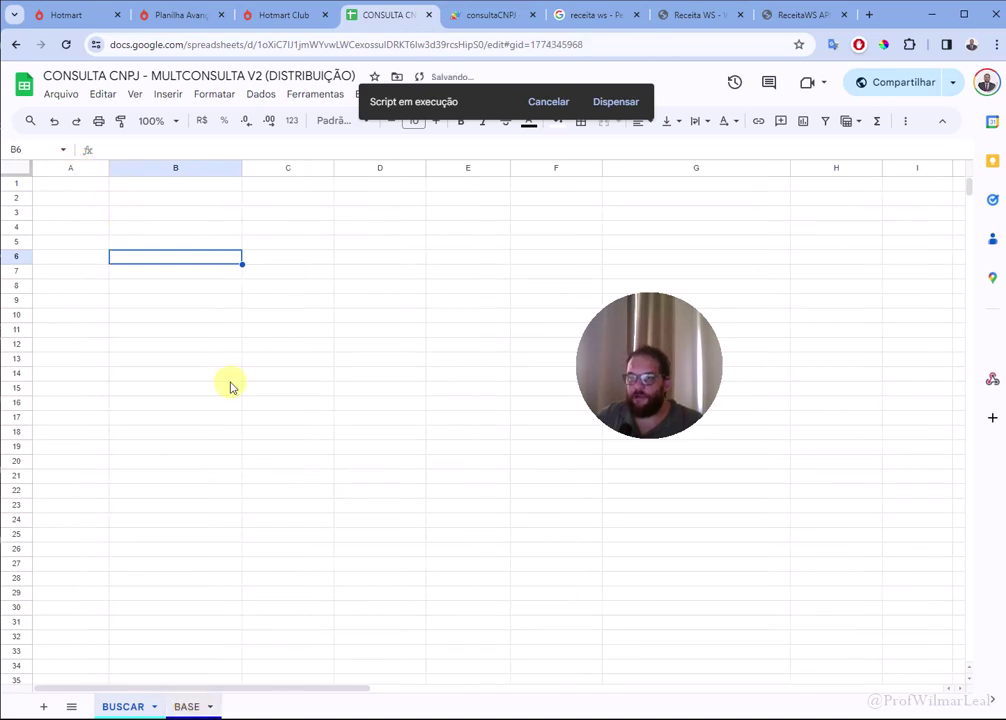
# Review the six CNPJs in A4:A9 and their statuses on the BASE sheet while the script runs.
pyautogui.click(190, 234)
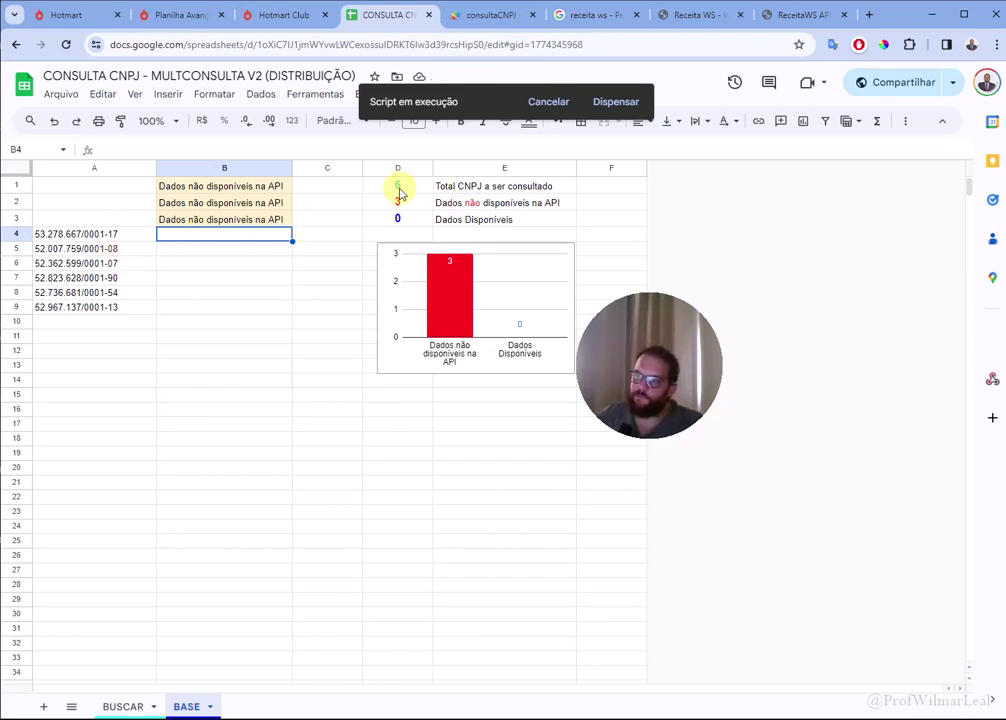
pyautogui.click(103, 312)
pyautogui.hotkey('ctrl', 'shift', 'Up')
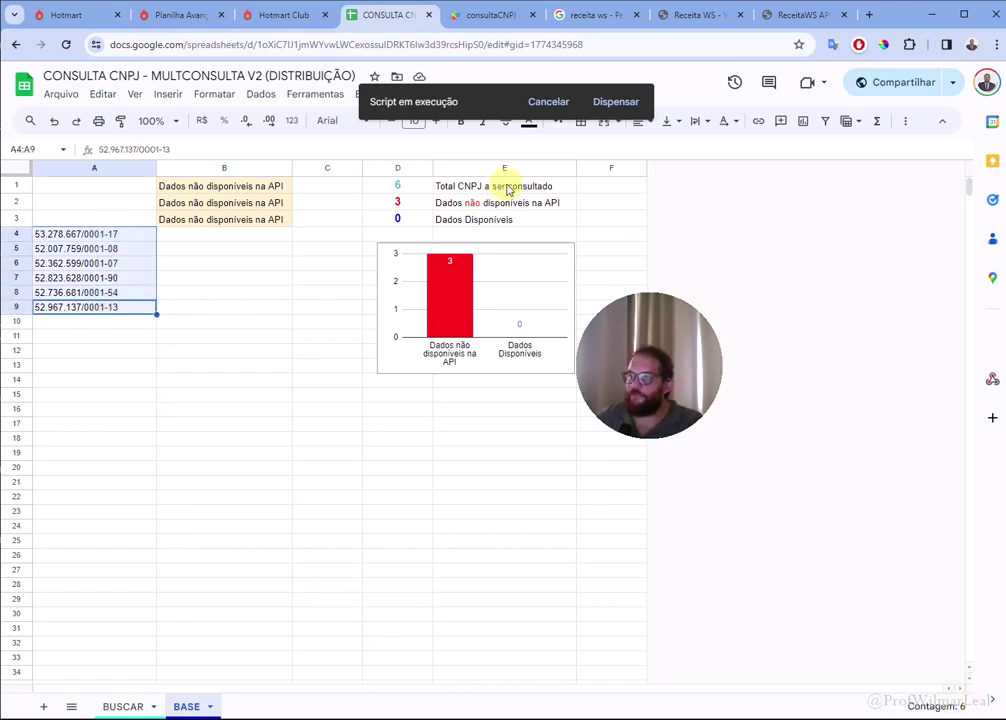
pyautogui.click(180, 276)
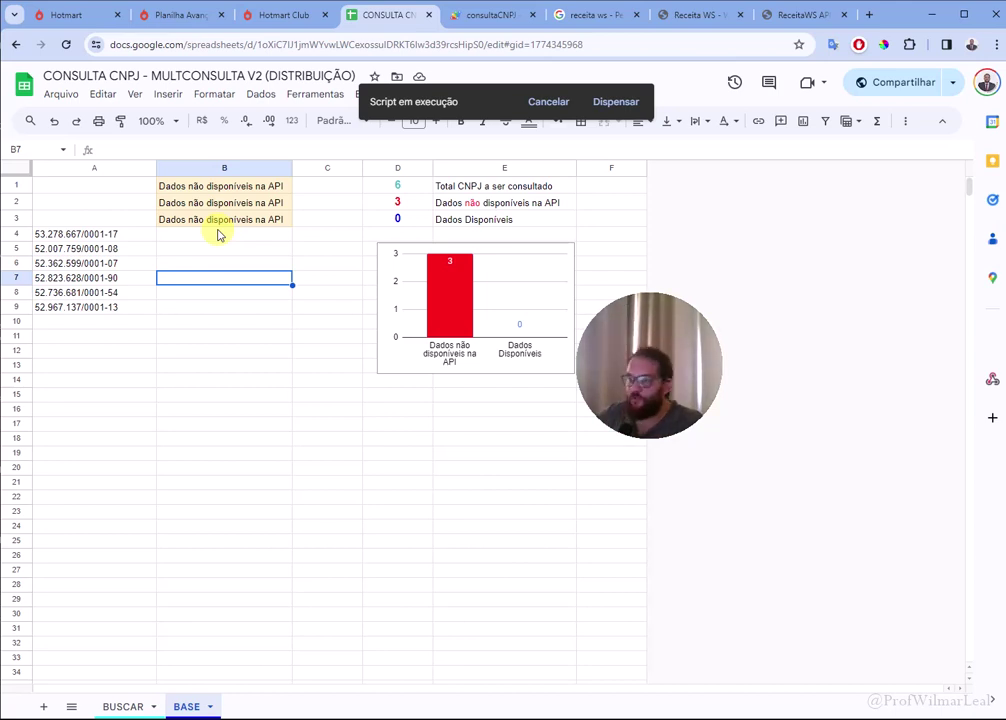
pyautogui.moveTo(651, 359); pyautogui.dragTo(749, 262)
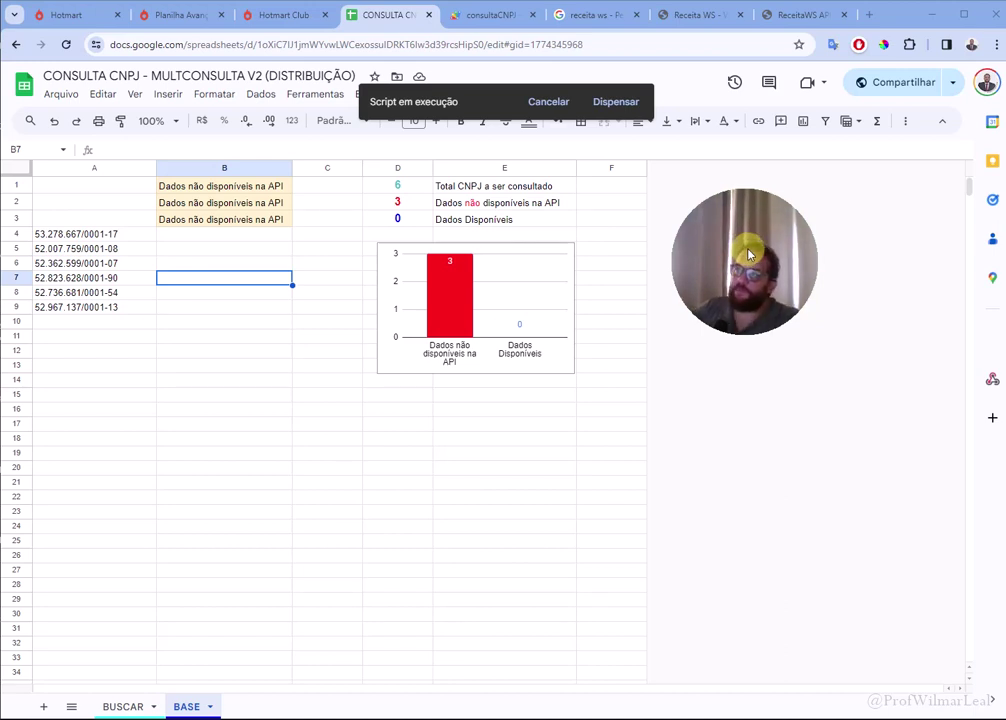
# Open the consultaCNPJ Apps Script project's executions list, checking the spreadsheet in between.
pyautogui.click(470, 14)
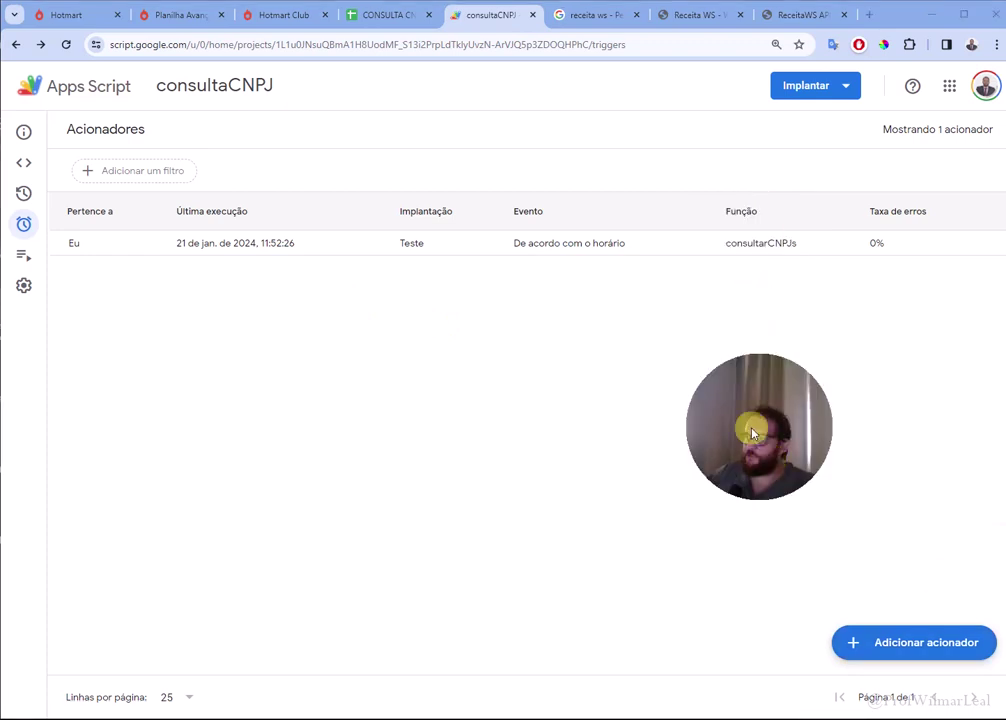
pyautogui.click(207, 245)
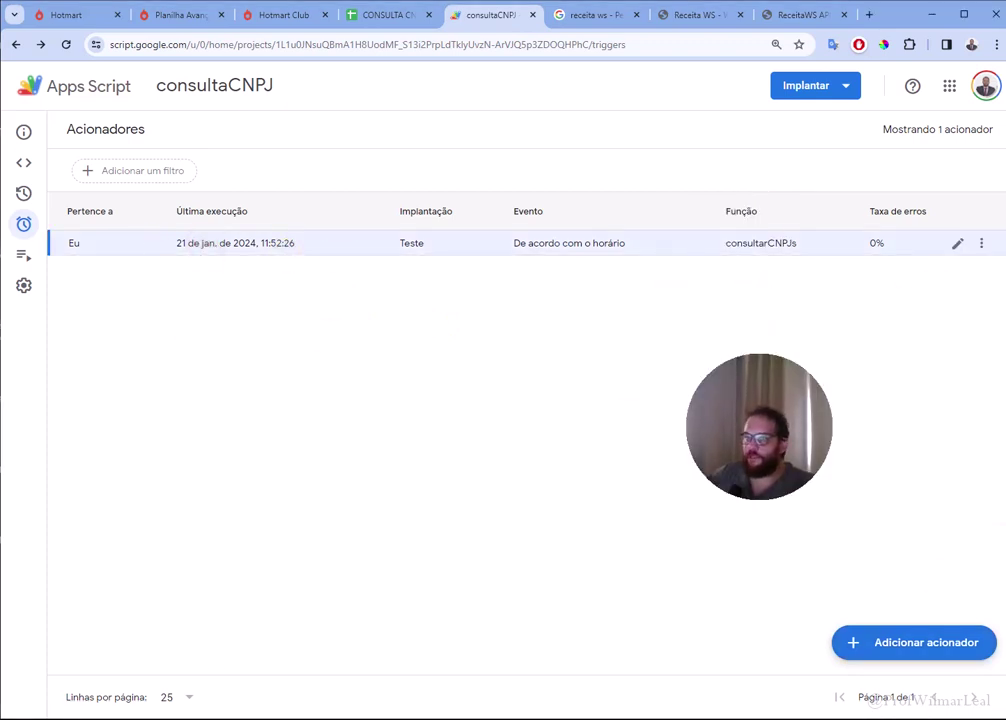
pyautogui.moveTo(24, 255)
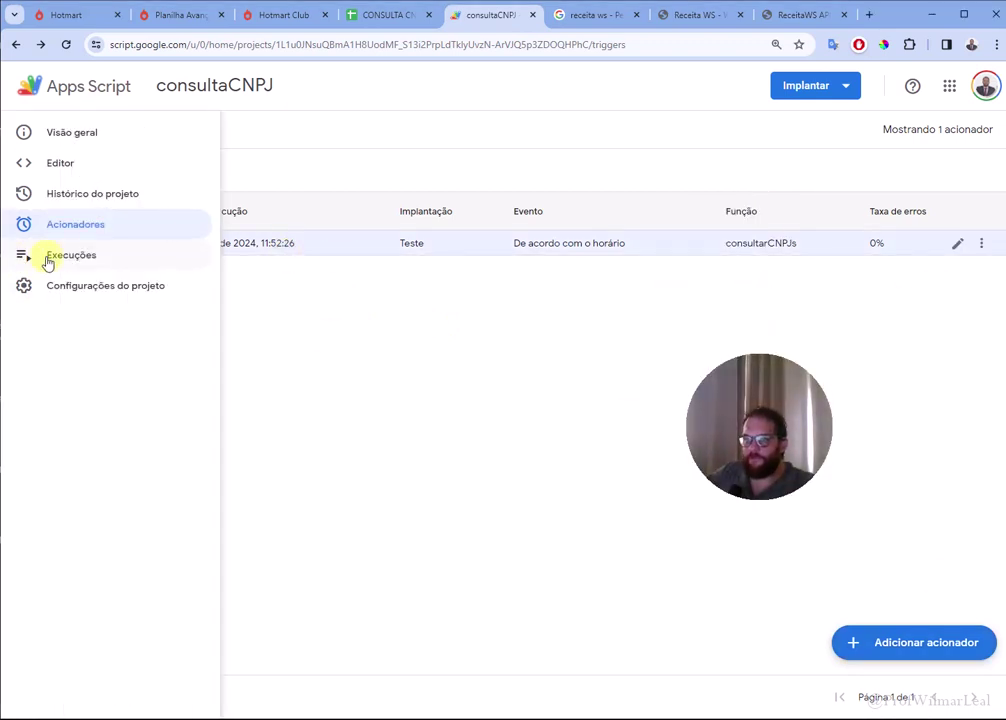
pyautogui.click(47, 262)
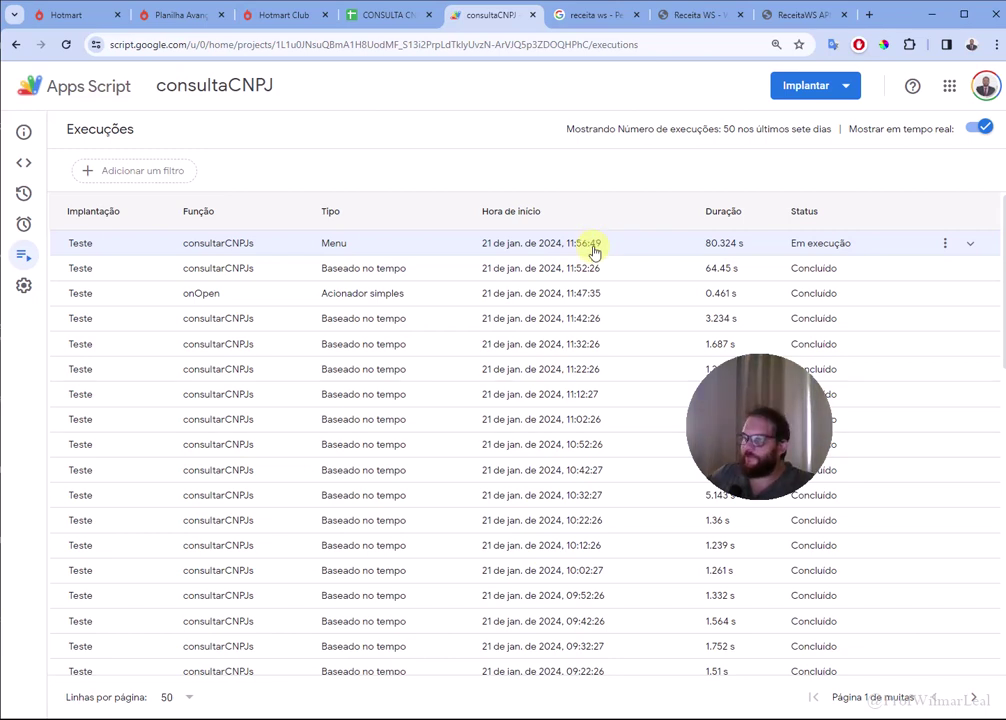
pyautogui.click(388, 15)
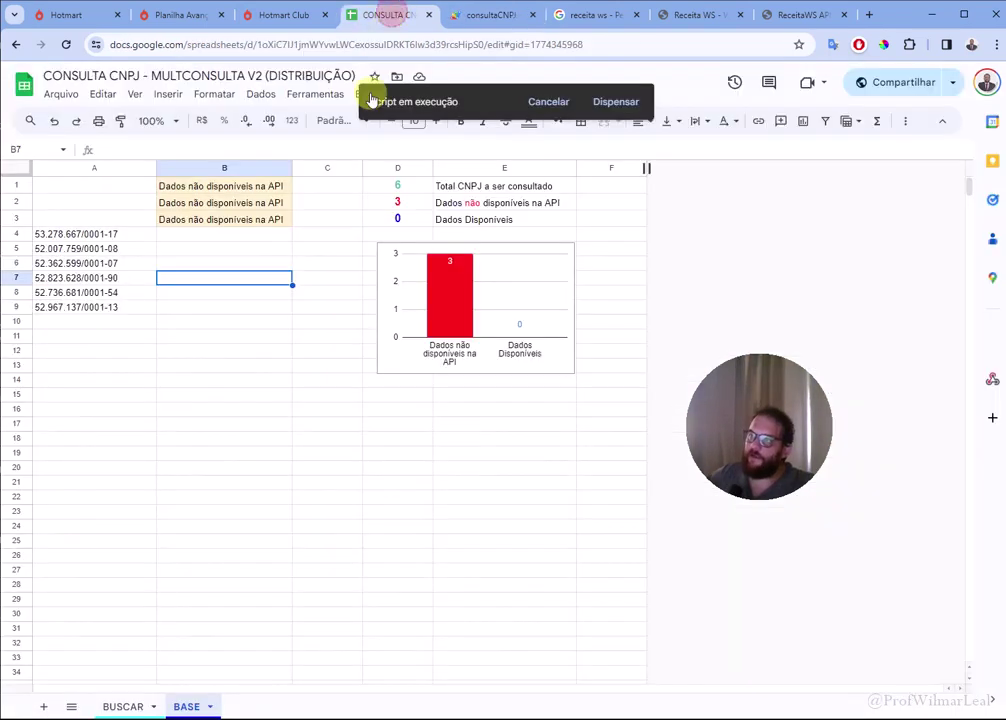
pyautogui.click(470, 14)
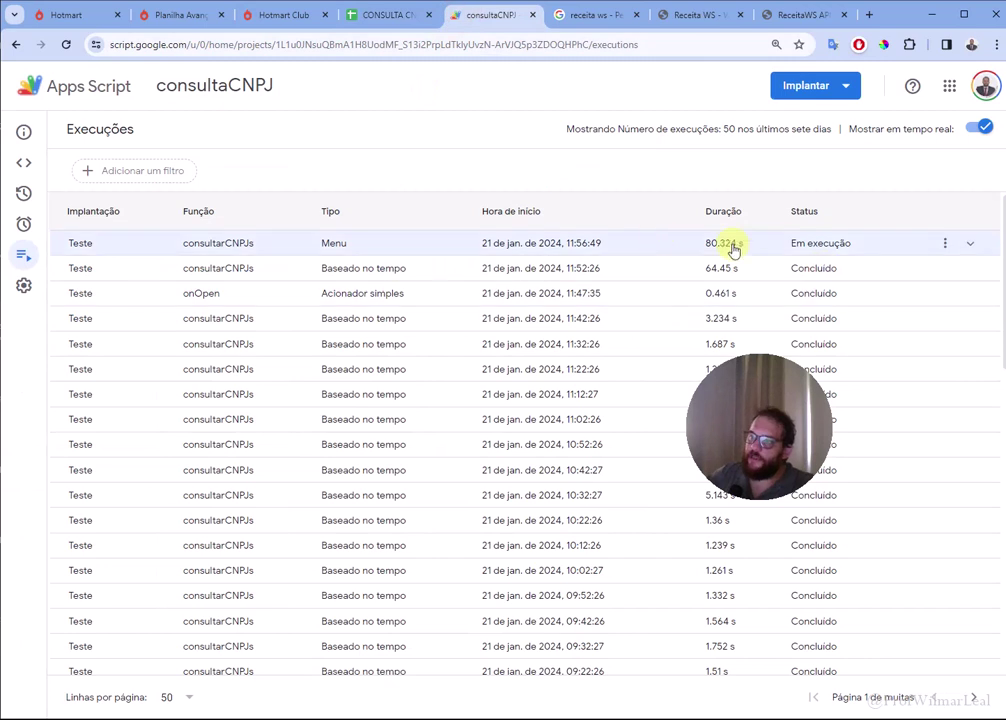
pyautogui.click(372, 18)
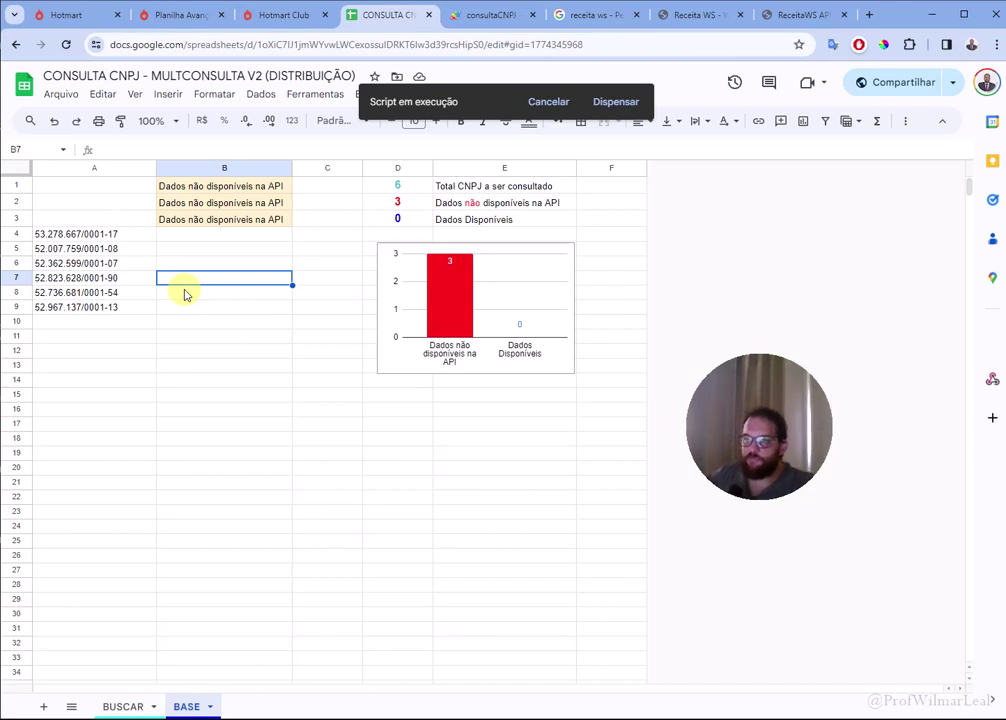
pyautogui.click(498, 14)
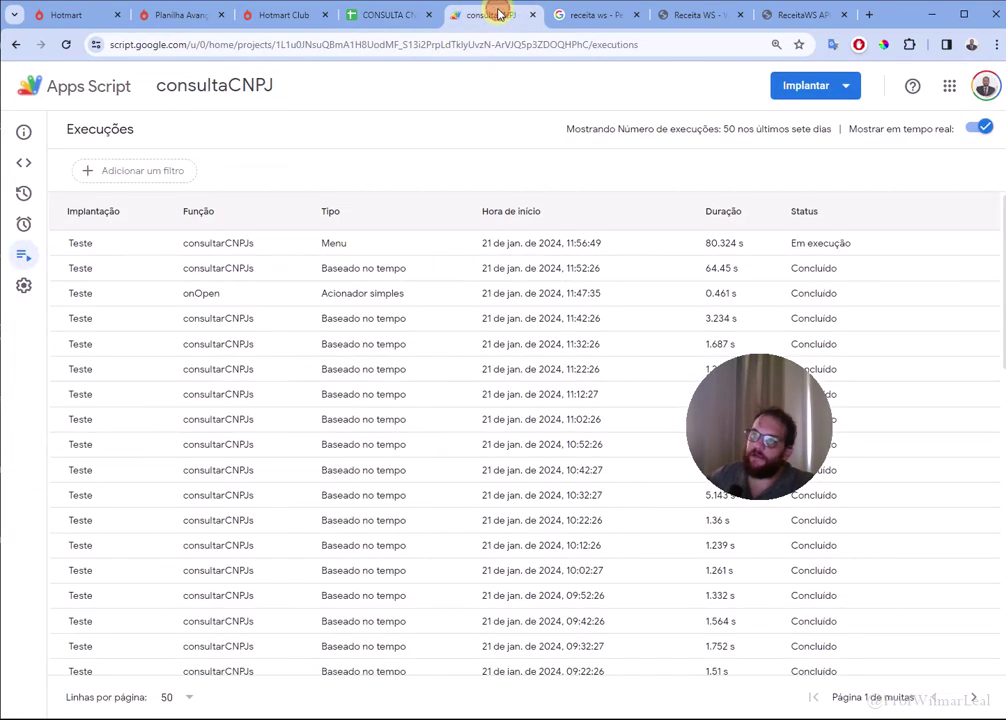
pyautogui.moveTo(281, 243)
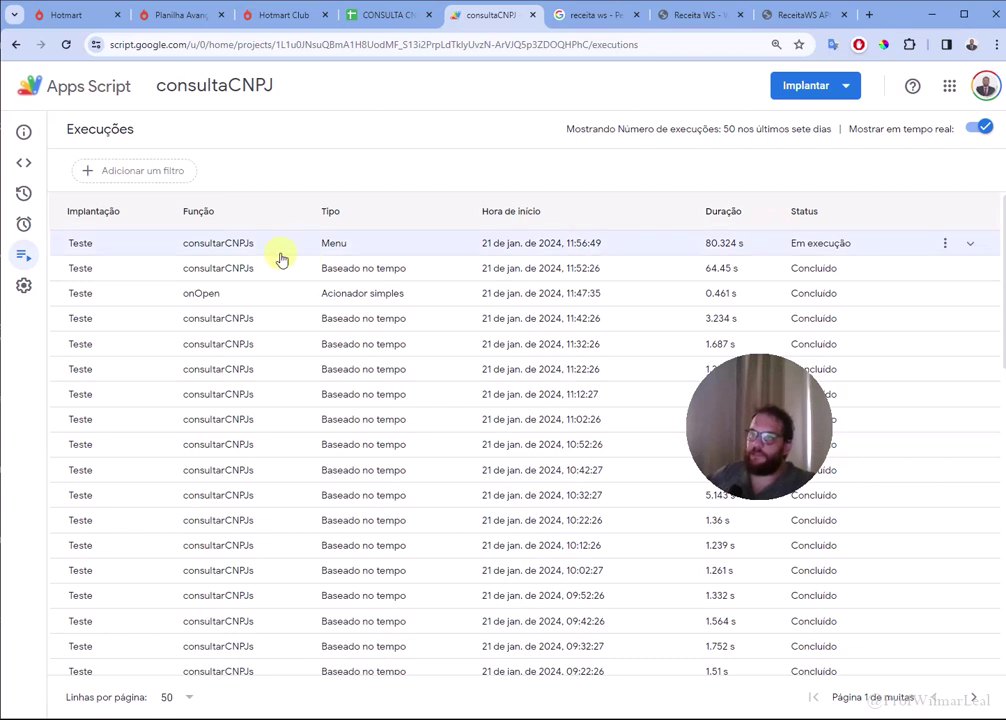
# Terminate the running consultarCNPJs execution with Encerrar, confirm ENCERRAR, and return to the spreadsheet.
pyautogui.click(946, 245)
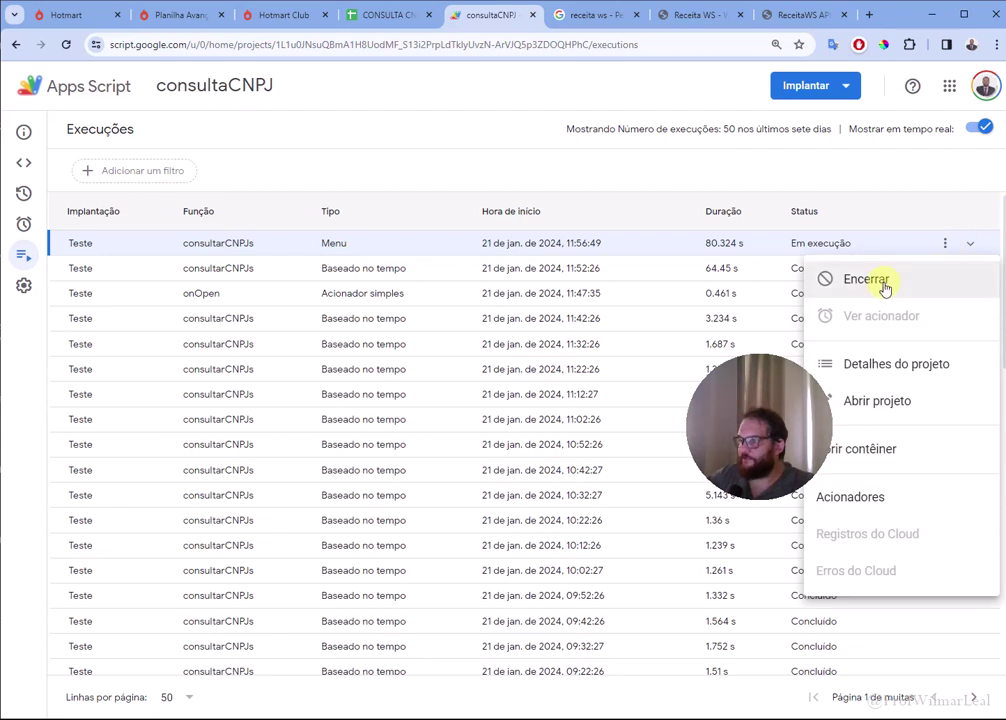
pyautogui.click(860, 280)
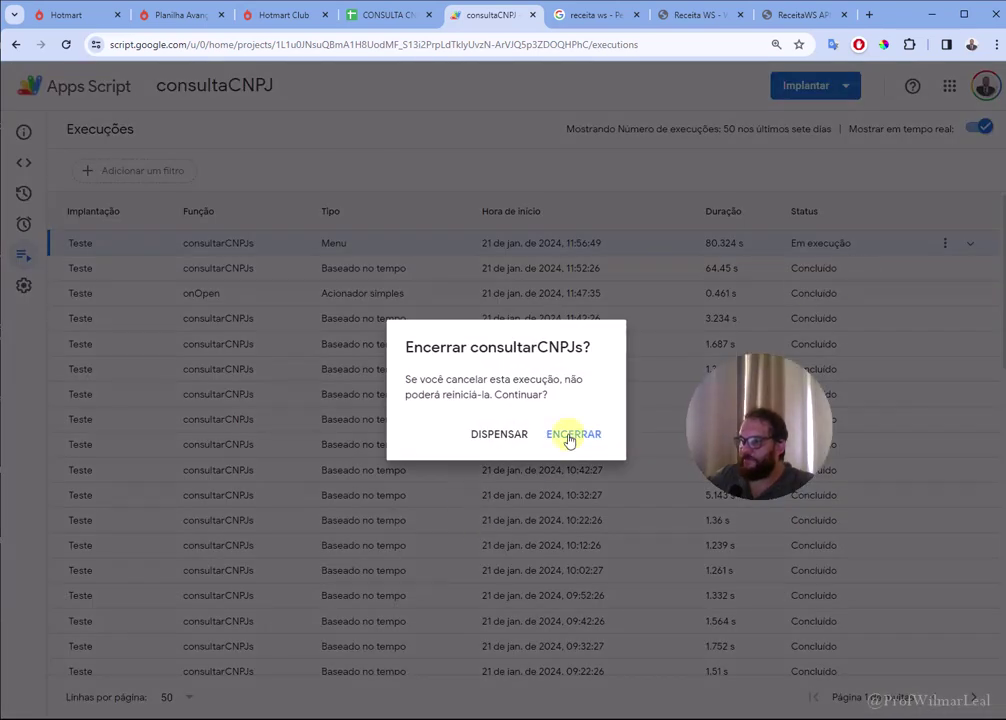
pyautogui.click(567, 438)
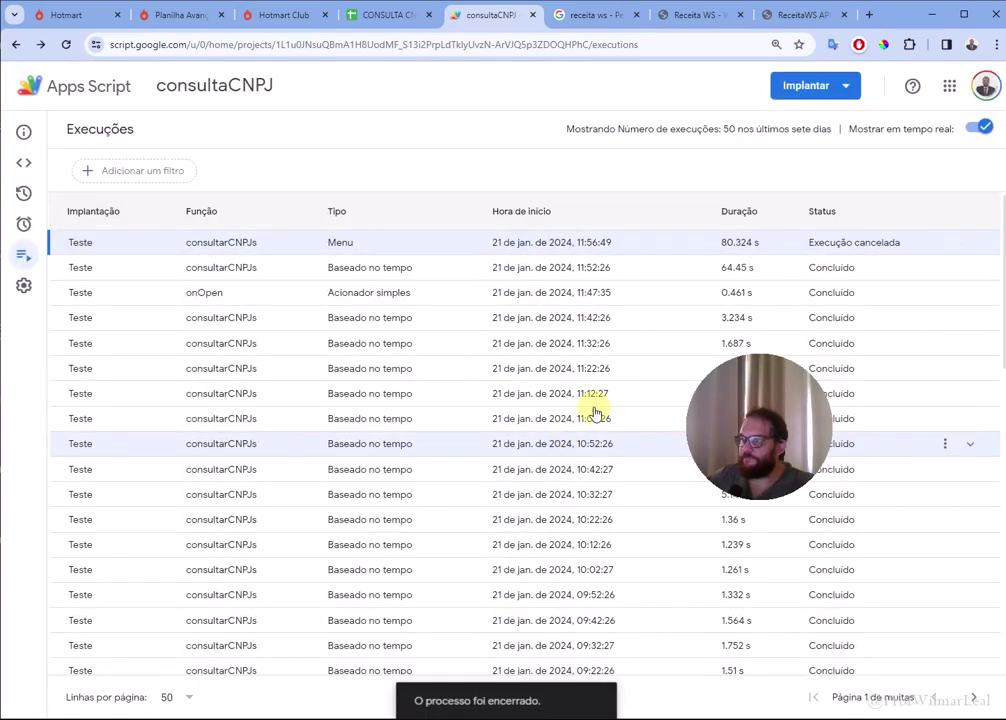
pyautogui.click(368, 17)
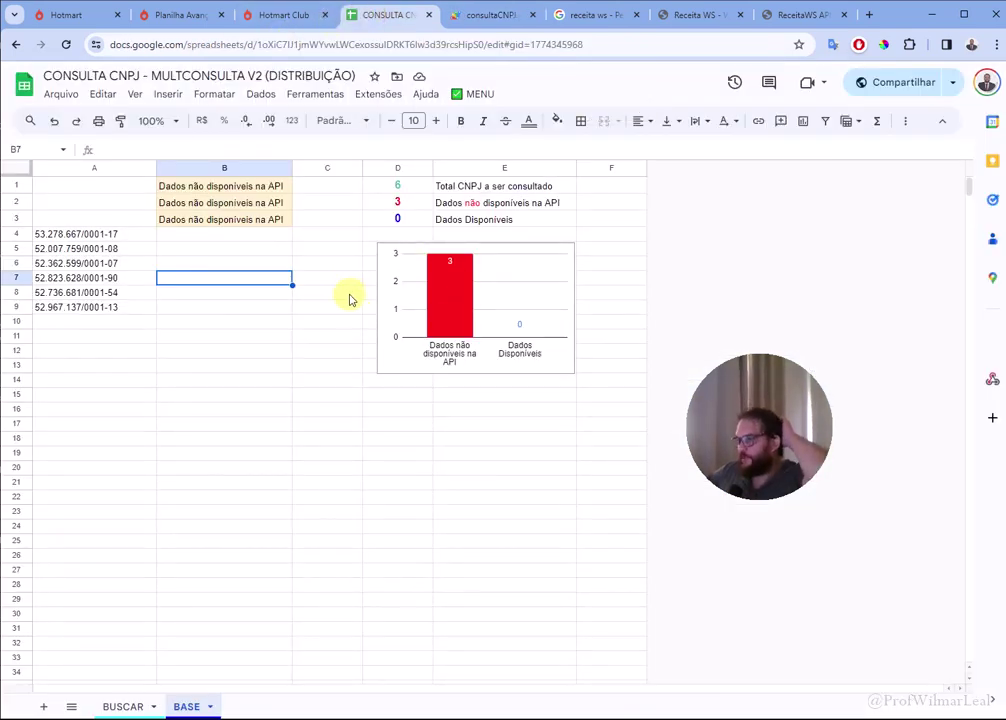
# Reload the spreadsheet and select the new 'Dados não disponíveis na API' statuses in column B.
pyautogui.click(67, 46)
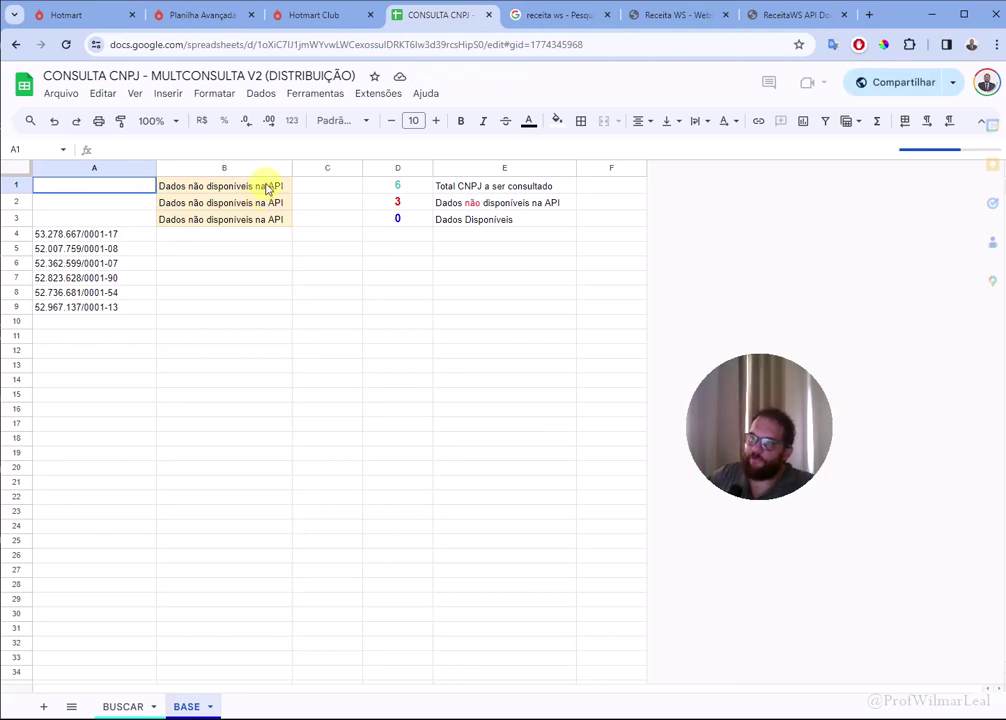
pyautogui.moveTo(218, 236); pyautogui.dragTo(213, 298)
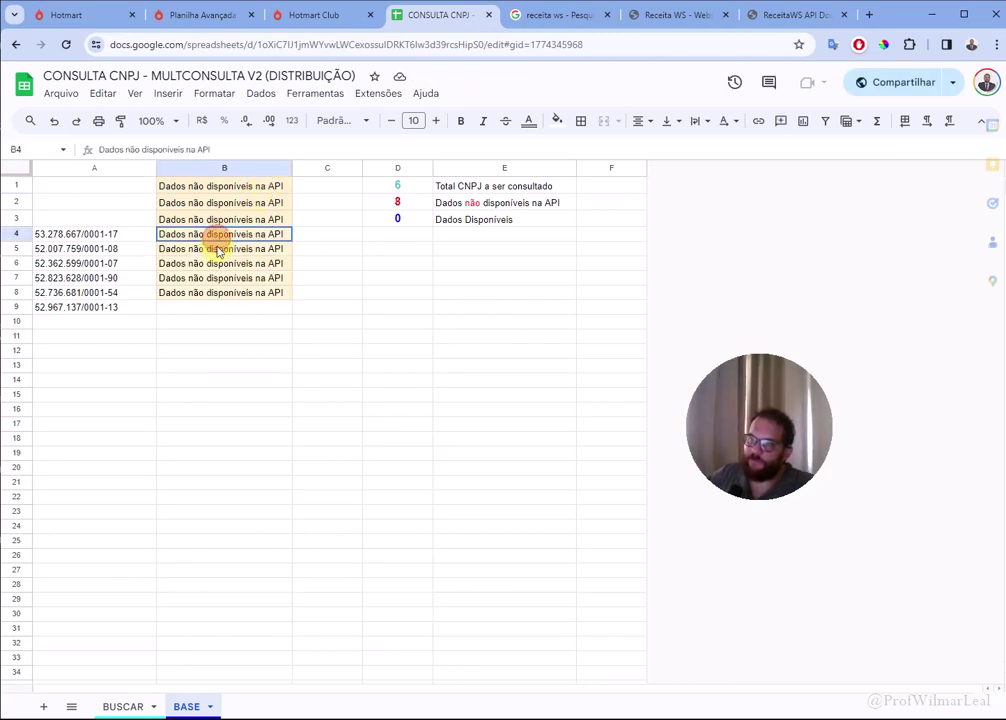
# Clear the old statuses in B1:B8 and the old CNPJs in A4:A9.
pyautogui.click(228, 348)
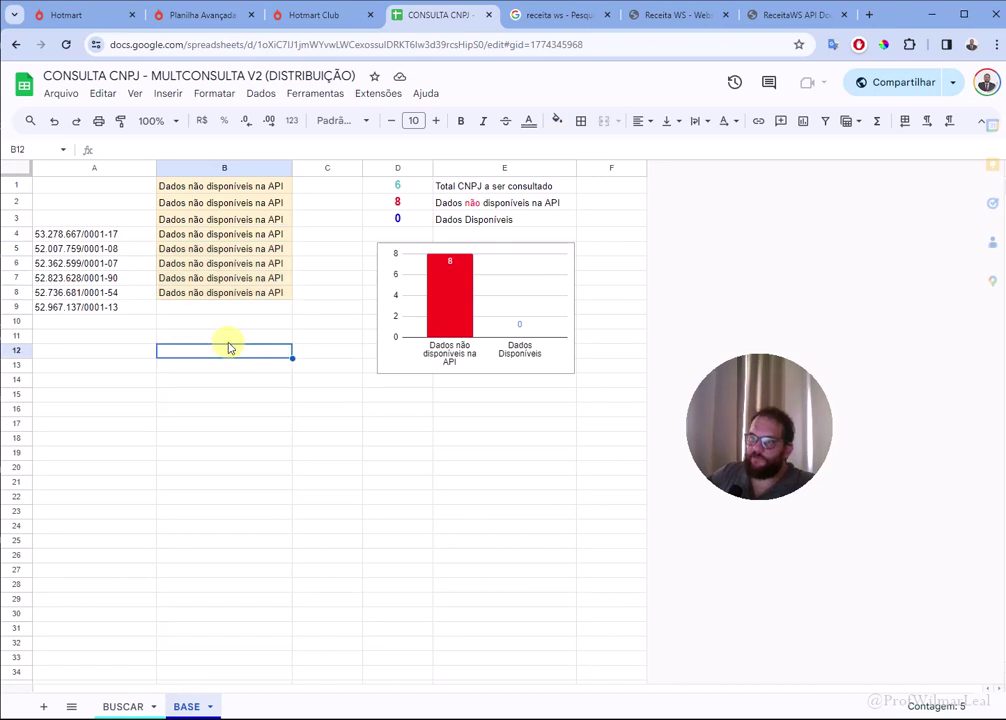
pyautogui.moveTo(230, 186); pyautogui.dragTo(221, 295)
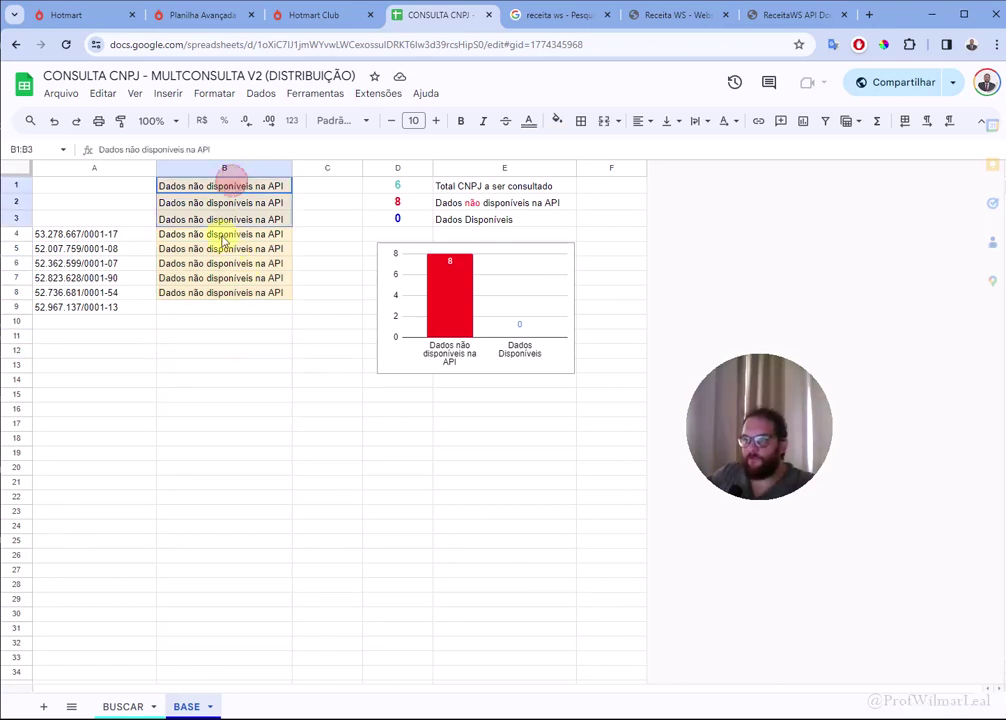
pyautogui.press('Delete')
pyautogui.click(190, 294)
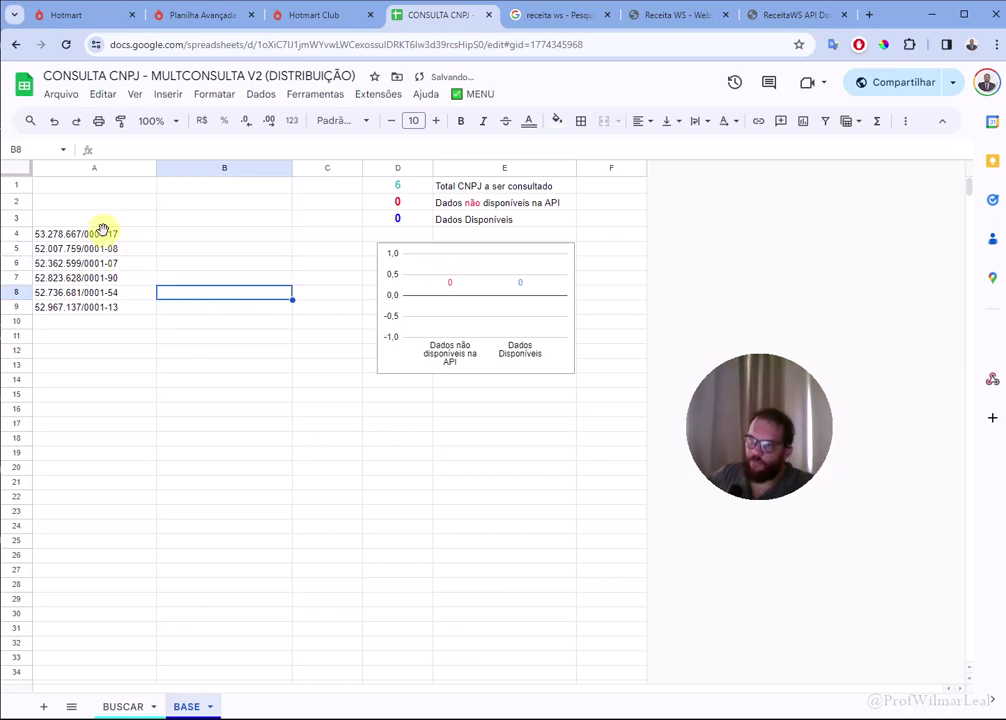
pyautogui.moveTo(101, 230); pyautogui.dragTo(98, 312)
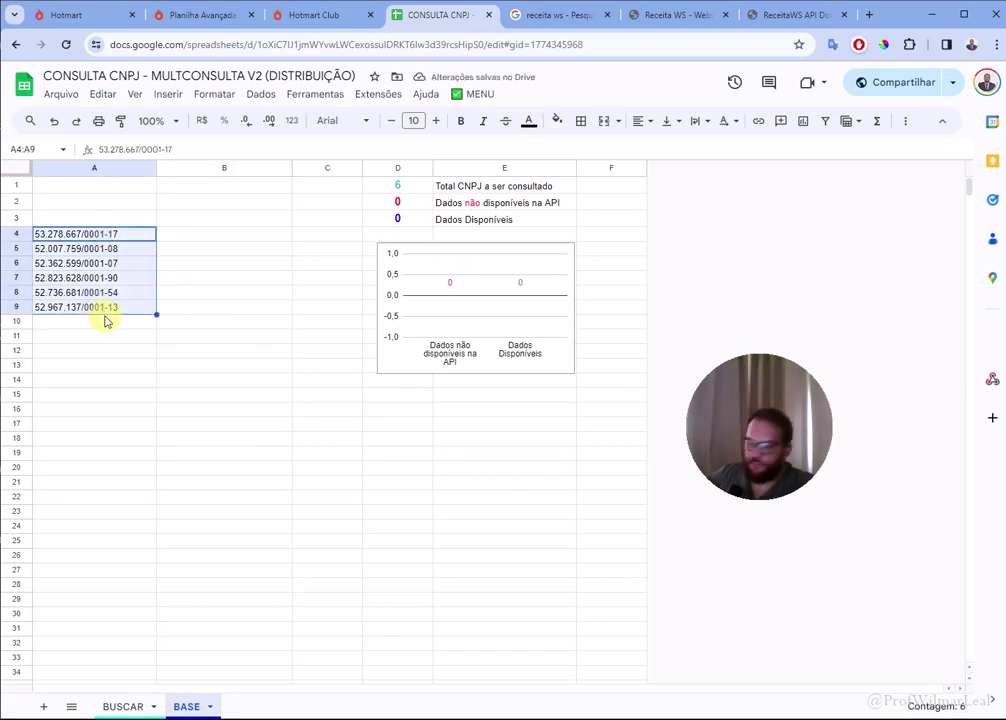
pyautogui.press('Delete')
# Paste seven new CNPJ numbers into A1:A7.
pyautogui.click(140, 307)
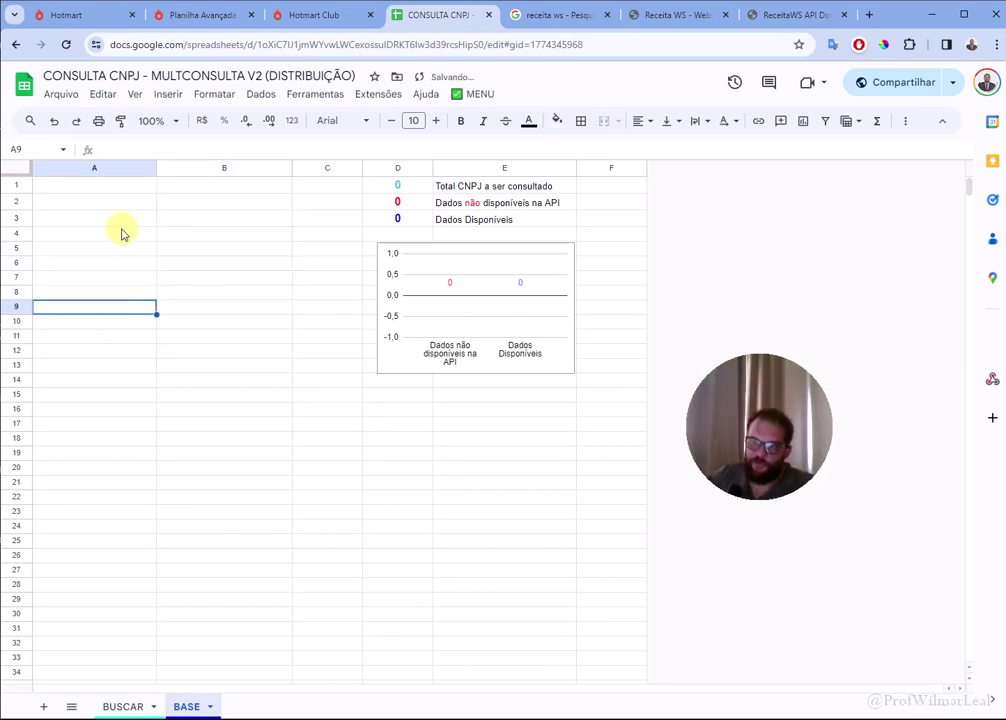
pyautogui.click(114, 229)
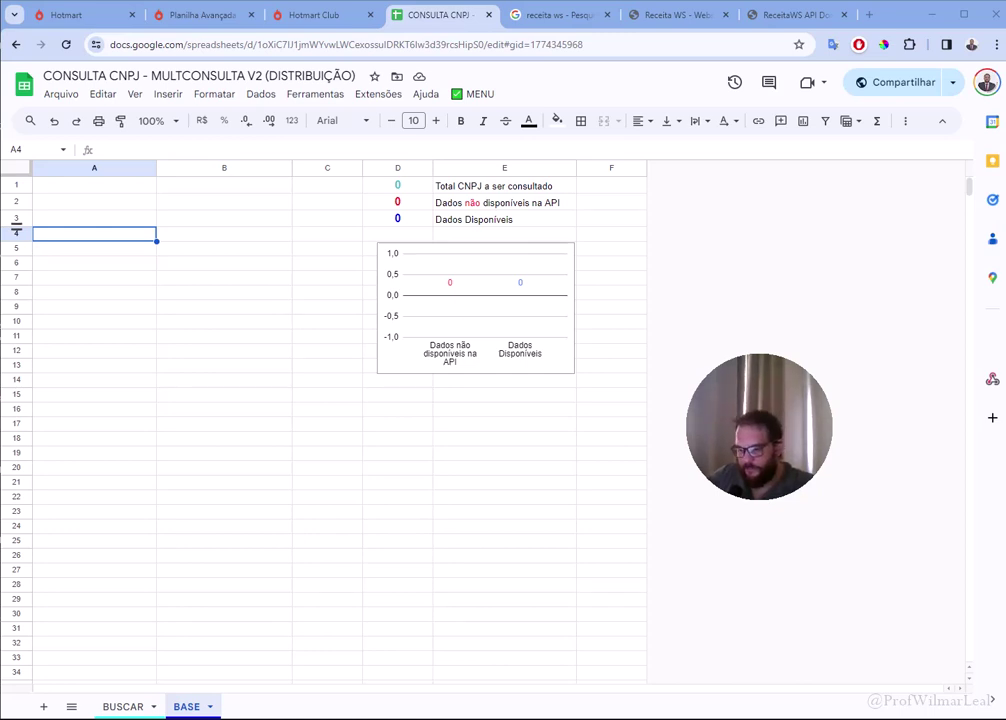
pyautogui.click(81, 193)
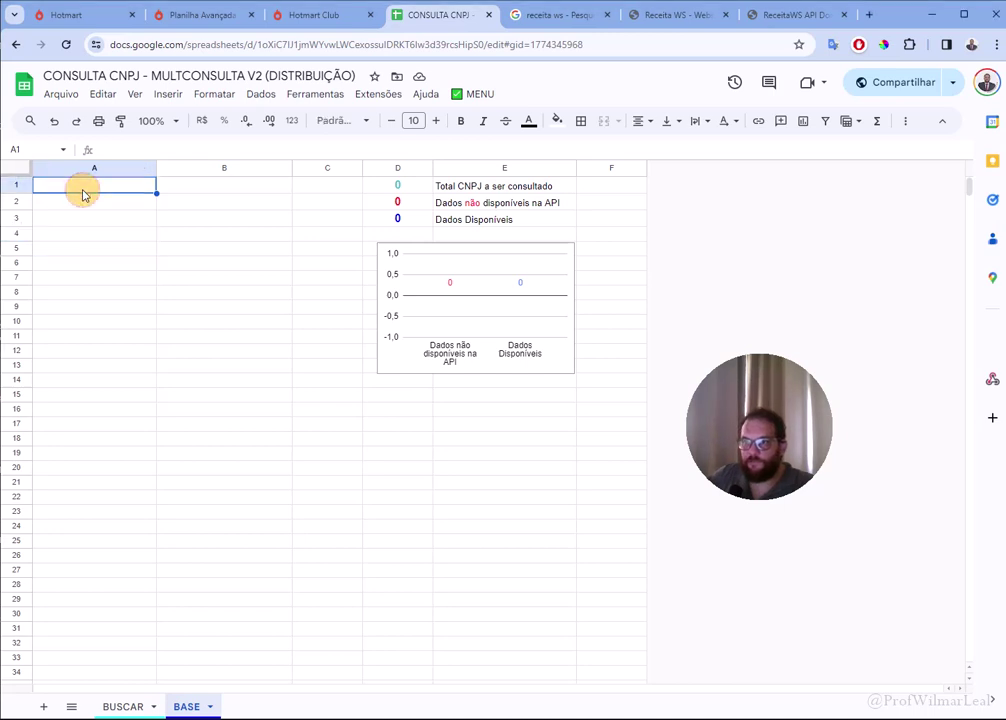
pyautogui.hotkey('ctrl', 'v')
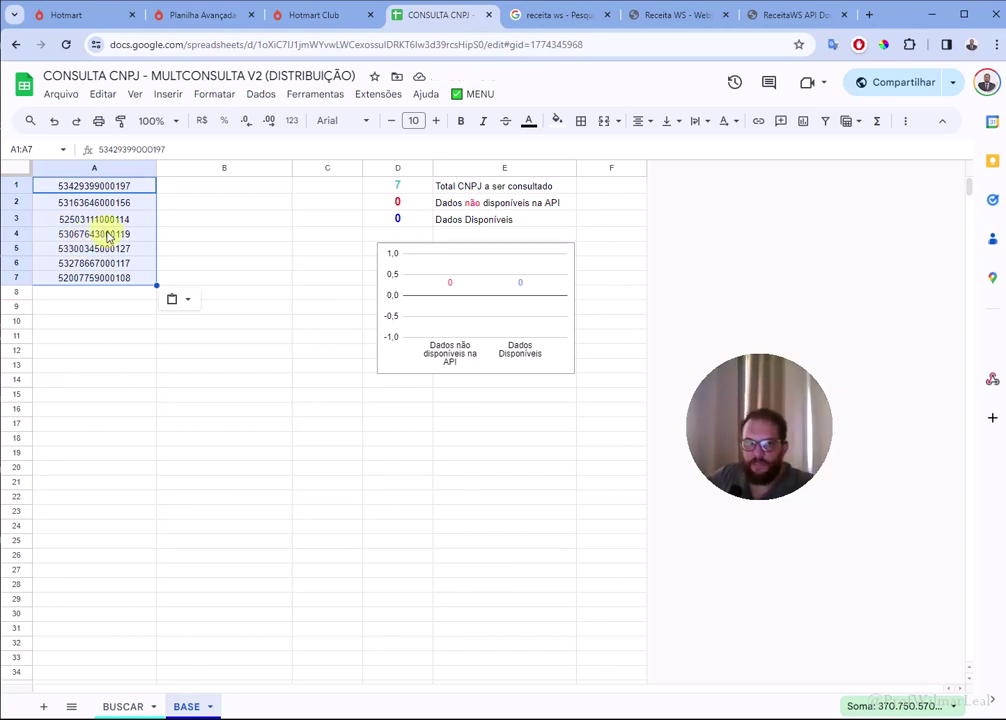
pyautogui.click(202, 236)
pyautogui.moveTo(100, 186)
pyautogui.mouseDown()
pyautogui.moveTo(146, 272)
pyautogui.moveTo(114, 292)
pyautogui.mouseUp()
pyautogui.click(112, 264)
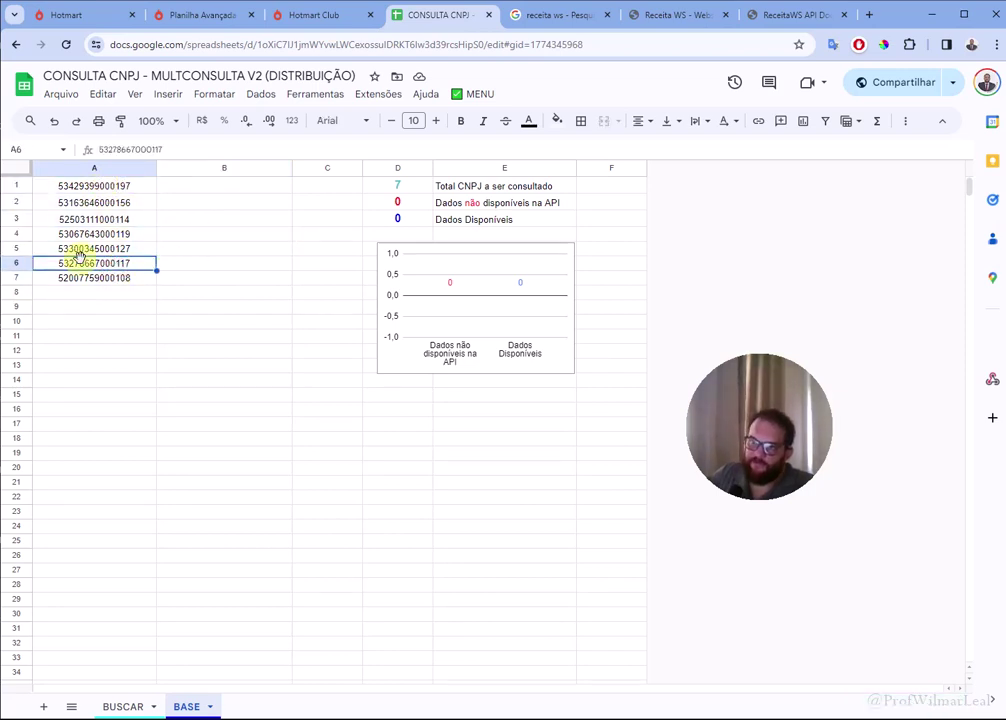
# Run MENU > Consultar CNPJ and check the results: six 'Consultado', one unavailable.
pyautogui.click(472, 94)
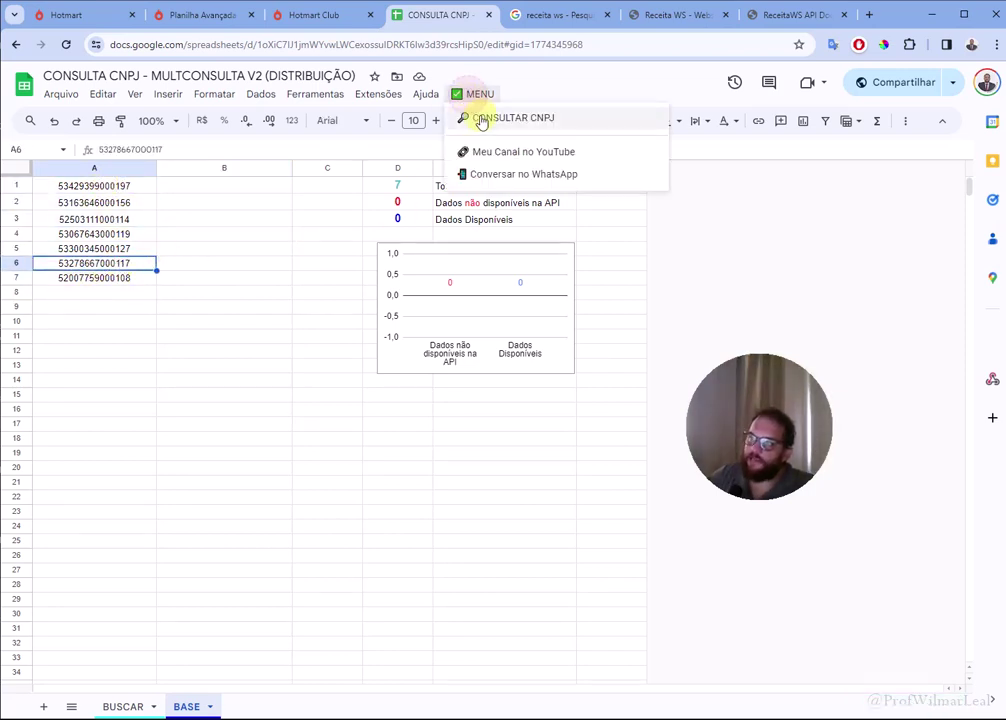
pyautogui.click(481, 119)
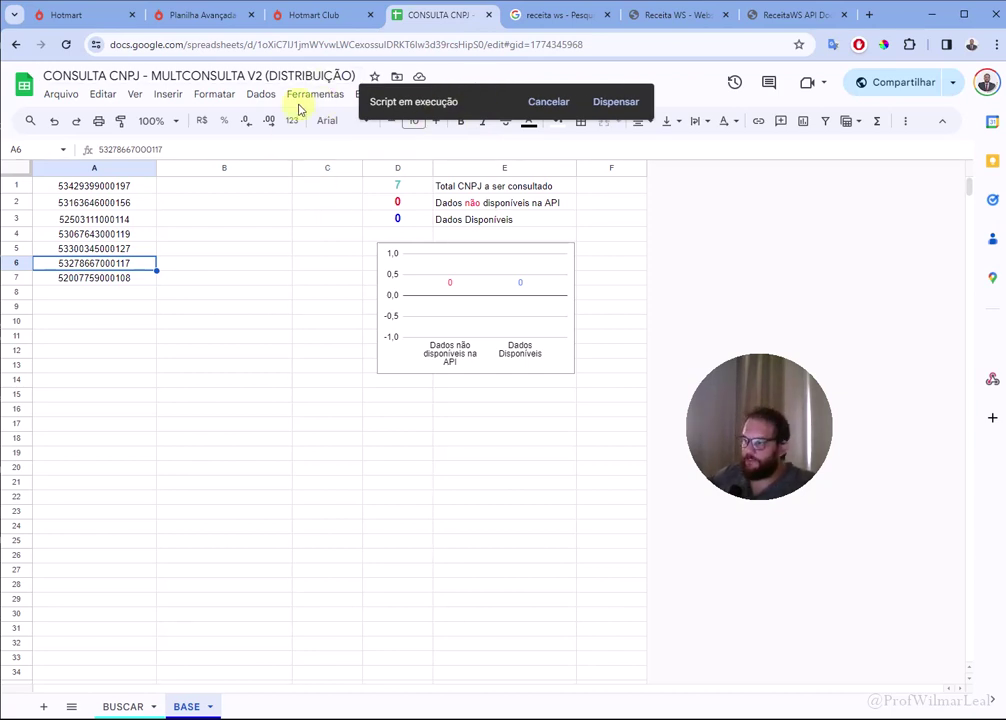
pyautogui.click(175, 190)
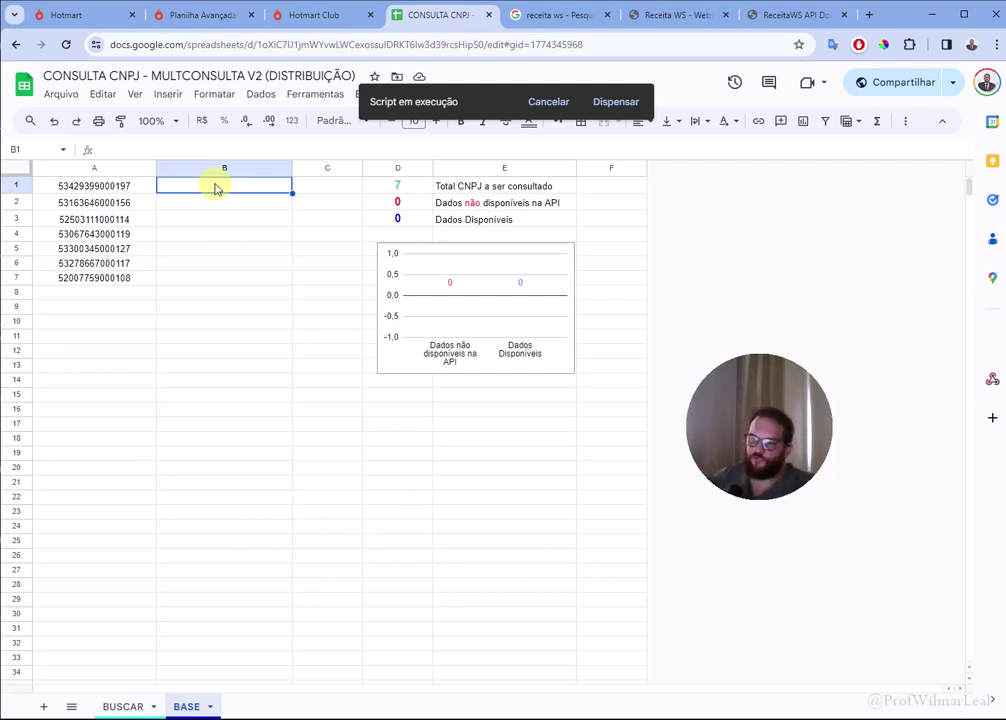
pyautogui.click(124, 707)
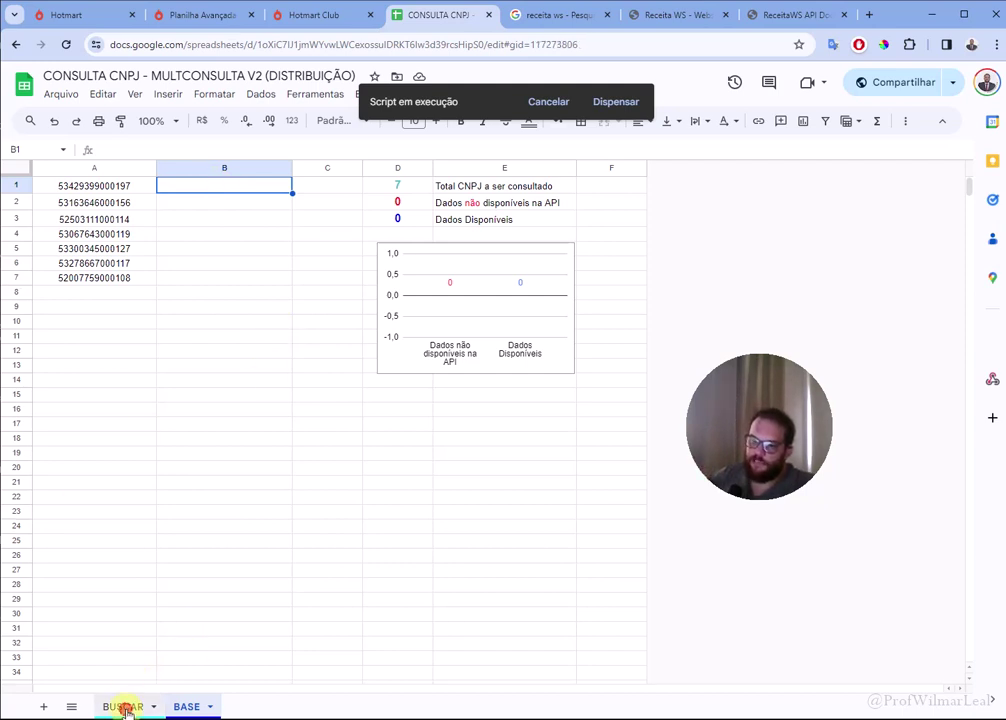
pyautogui.click(190, 707)
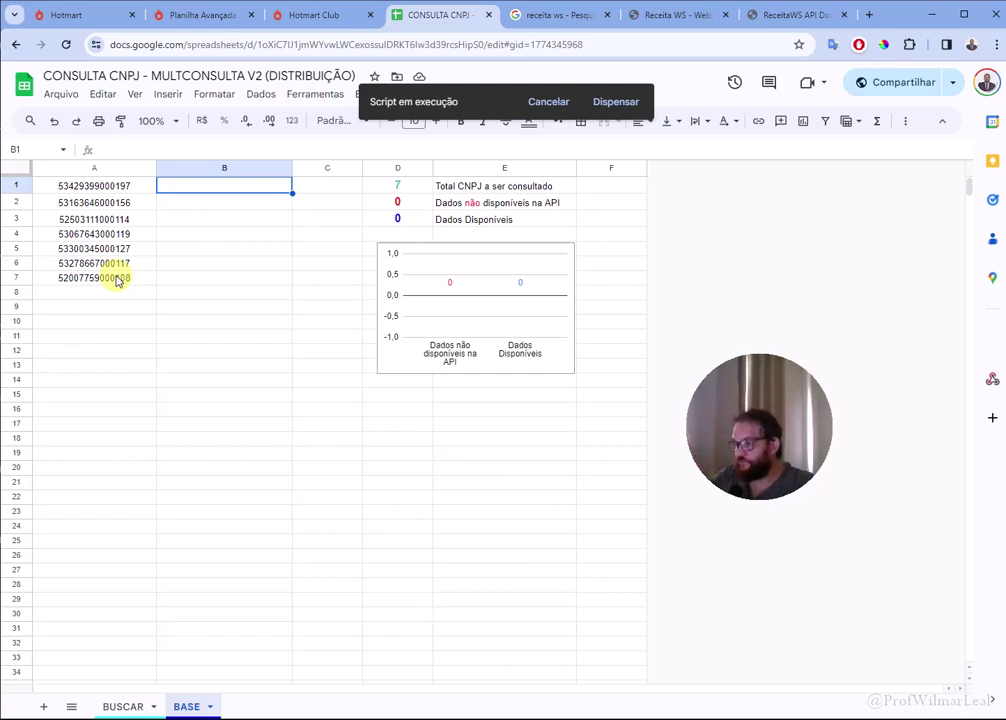
pyautogui.moveTo(120, 190); pyautogui.dragTo(114, 263)
pyautogui.click(112, 280)
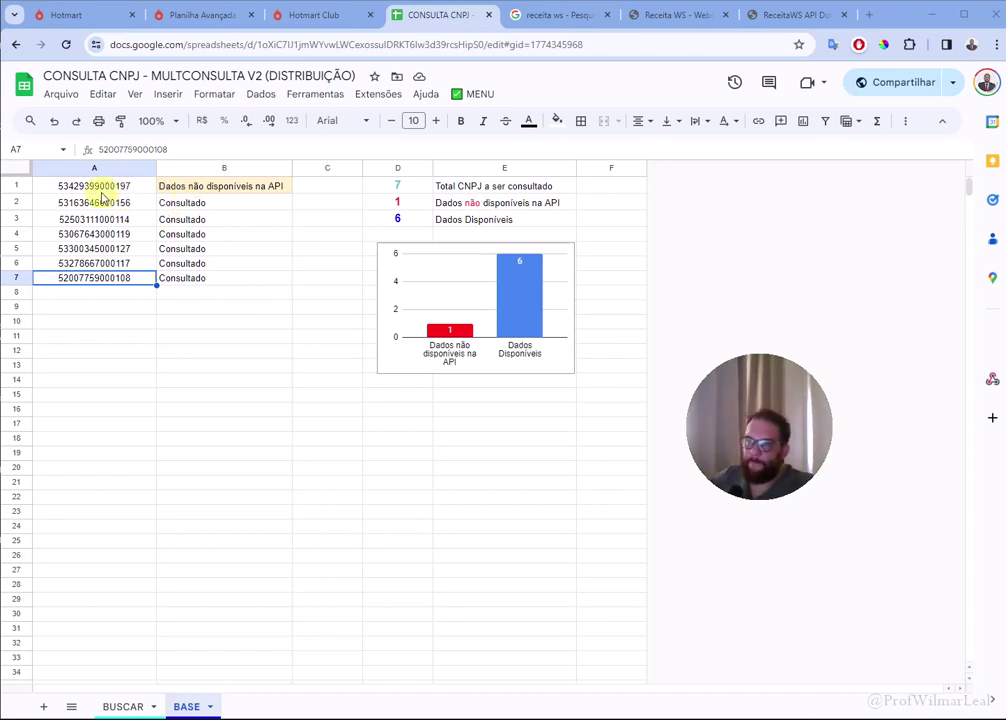
pyautogui.click(207, 189)
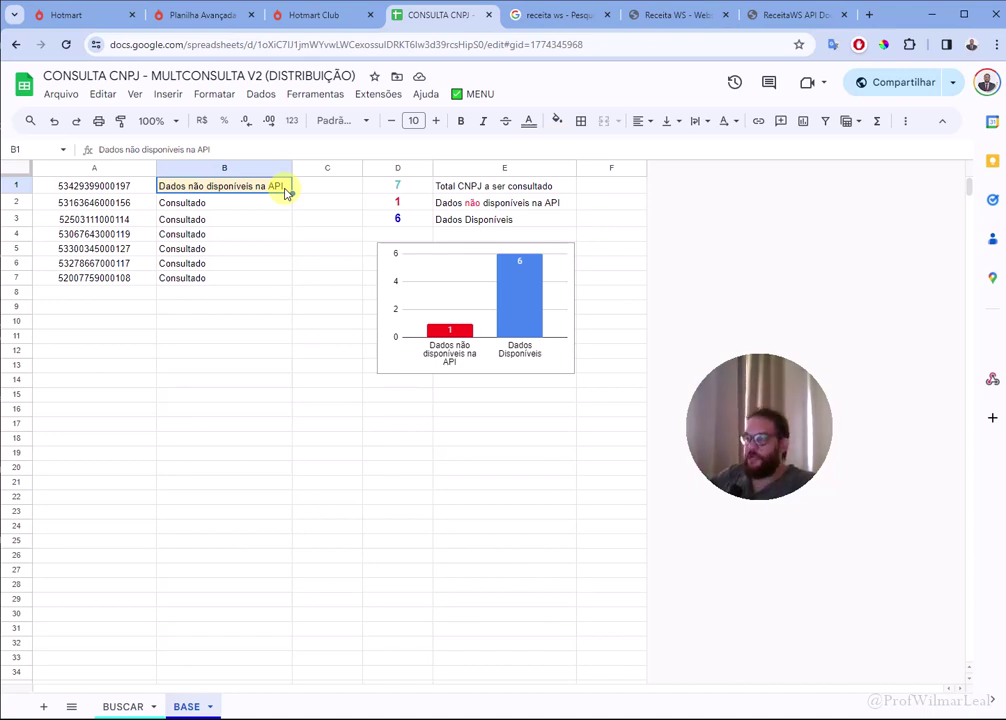
pyautogui.click(224, 168)
pyautogui.click(214, 94)
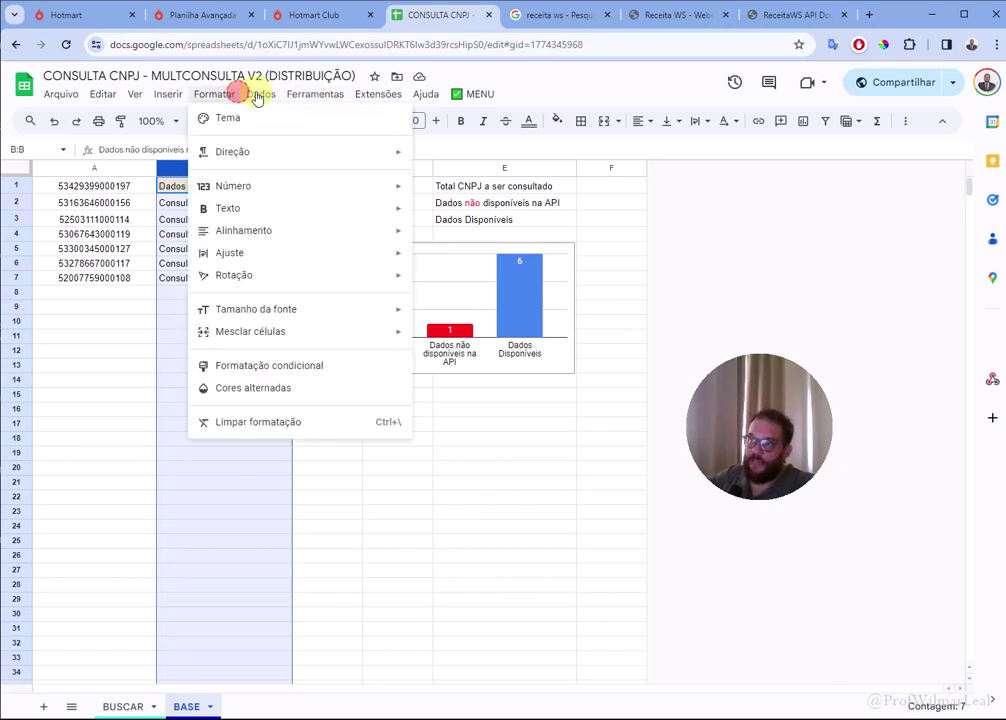
pyautogui.click(260, 94)
pyautogui.click(300, 174)
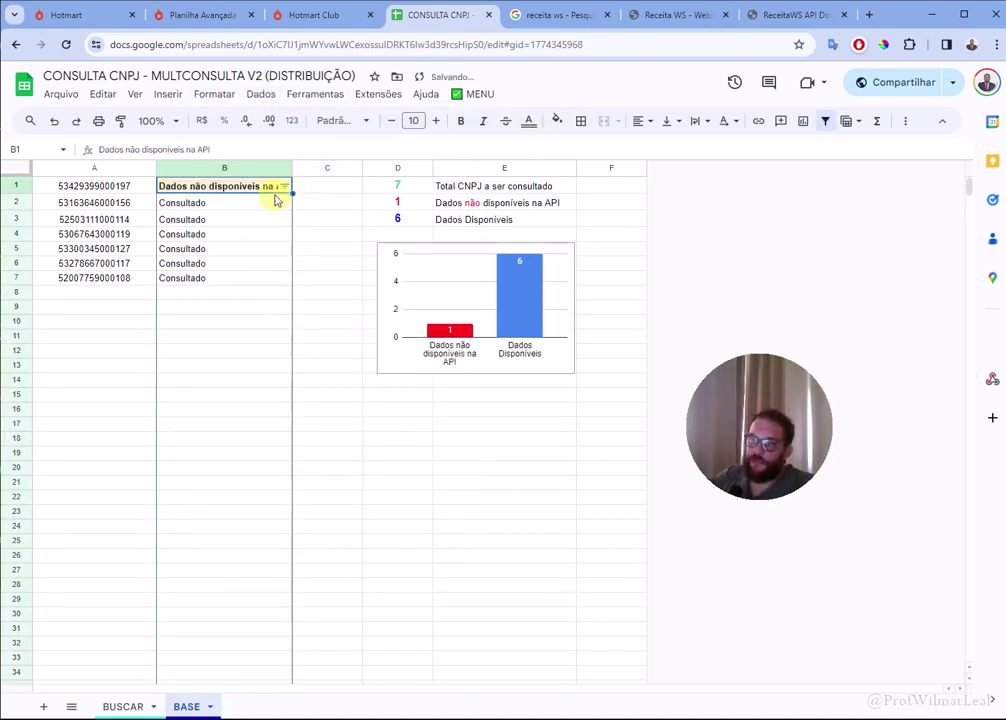
pyautogui.click(284, 187)
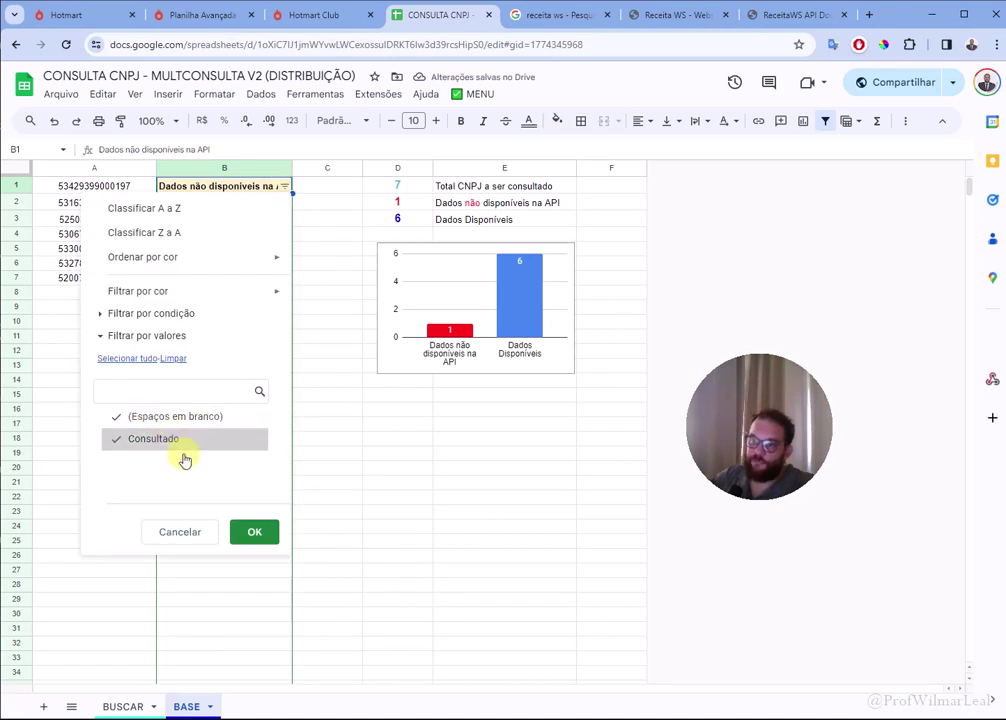
pyautogui.click(254, 531)
pyautogui.click(260, 290)
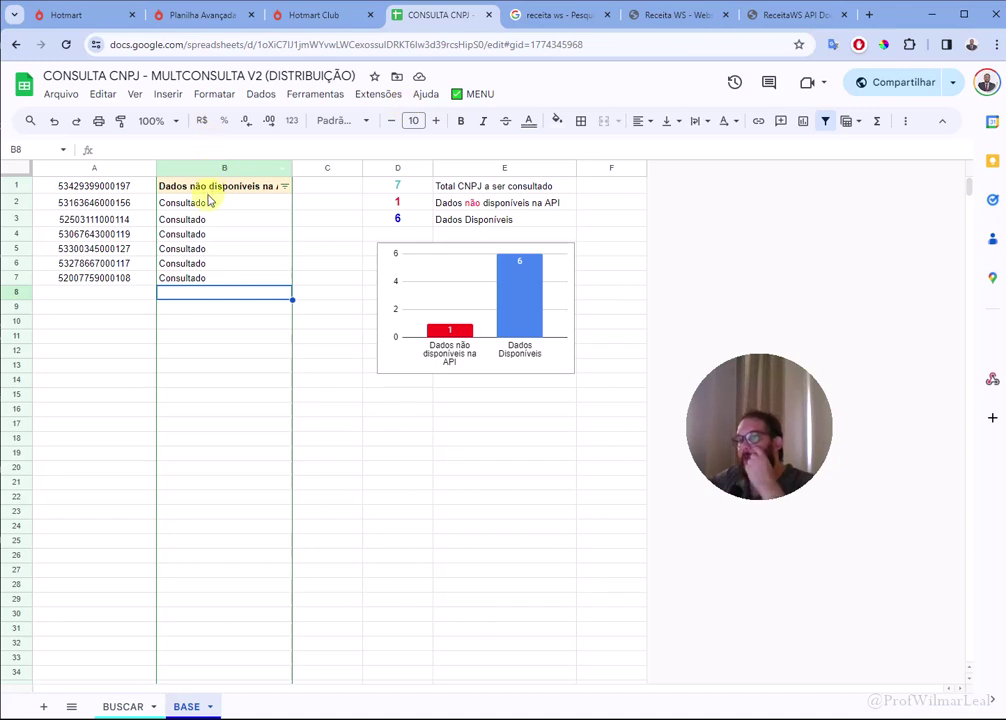
pyautogui.click(245, 190)
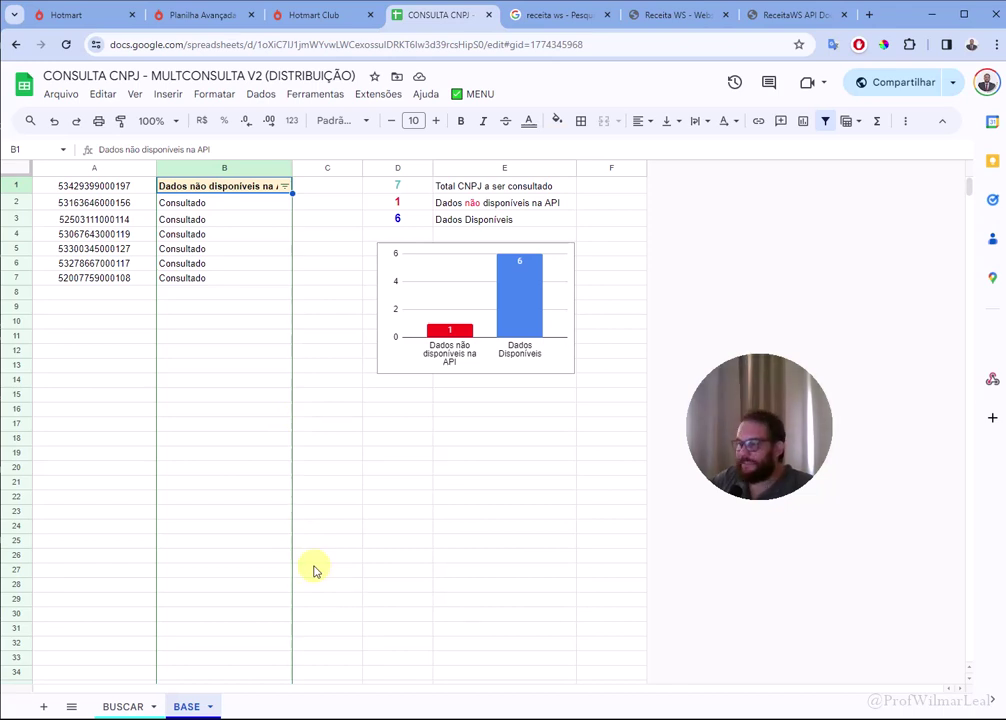
# Select the 'OK' lookup statuses in column A of the BUSCAR sheet.
pyautogui.click(124, 710)
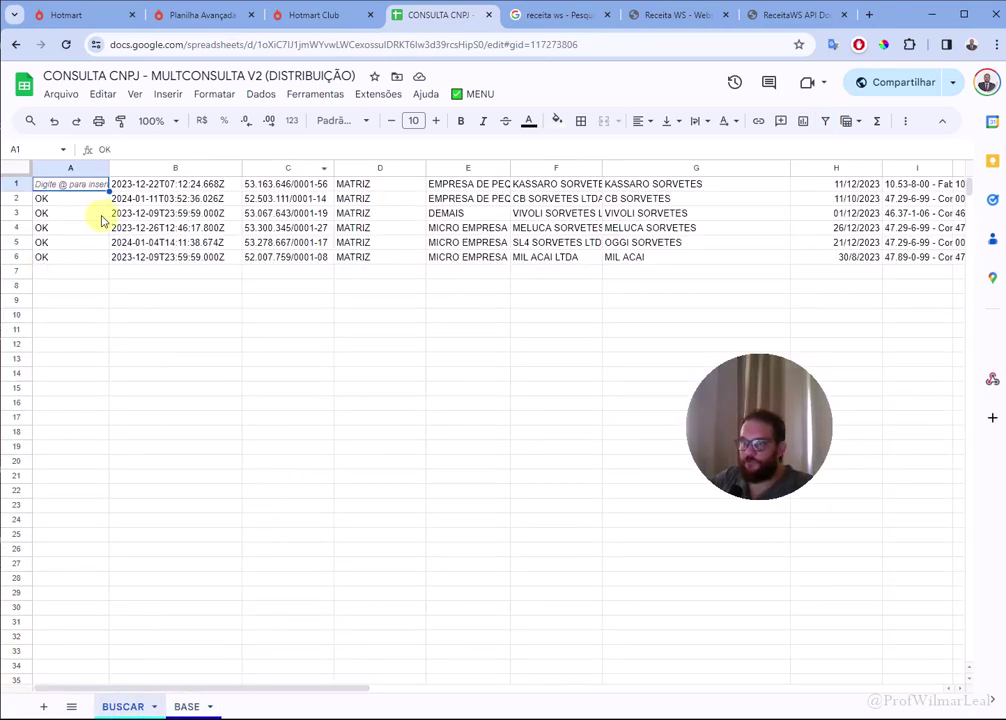
pyautogui.moveTo(70, 198); pyautogui.dragTo(200, 228)
pyautogui.click(168, 348)
pyautogui.click(70, 199)
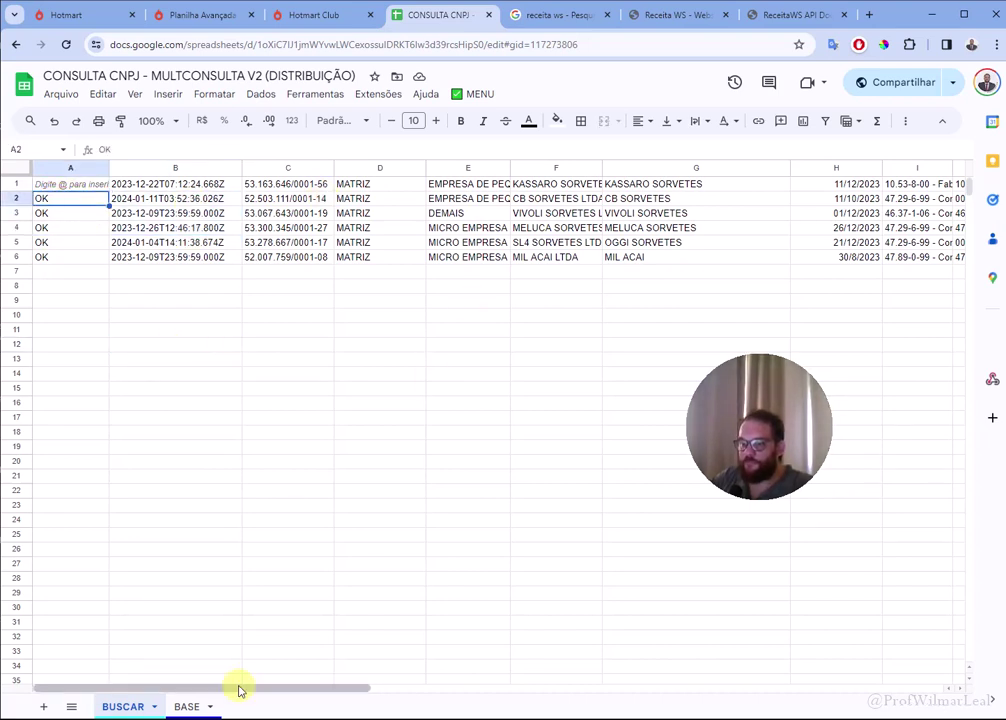
# Scroll across the returned company data columns, return to column A, and bring up ReceitaWS pricing.
pyautogui.moveTo(240, 688); pyautogui.dragTo(863, 650)
pyautogui.click(101, 705)
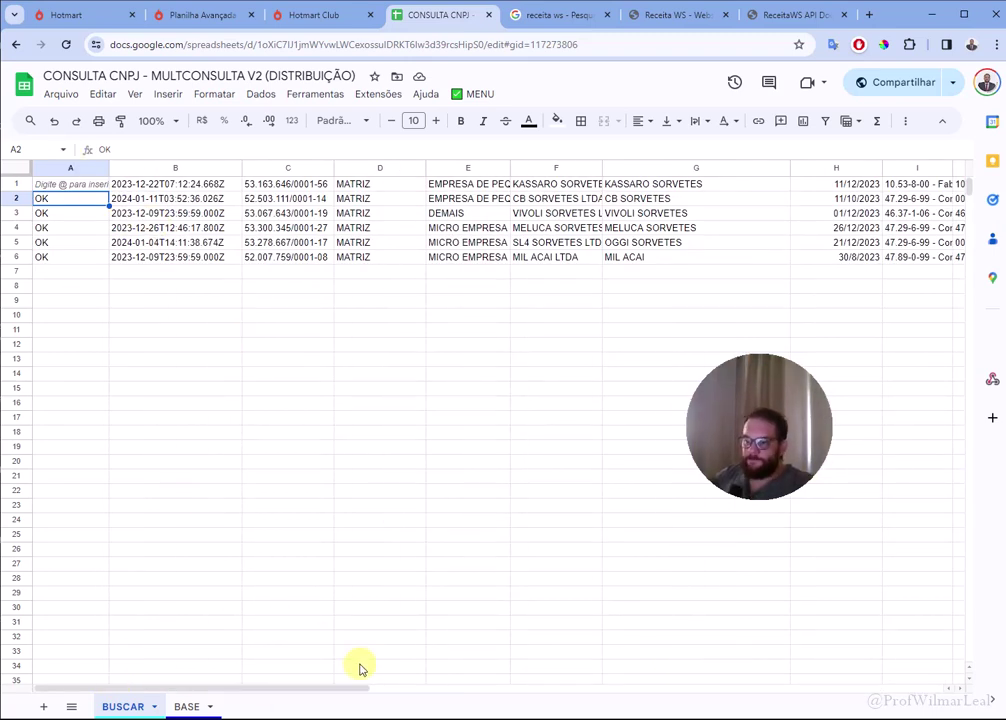
pyautogui.moveTo(362, 688)
pyautogui.mouseDown()
pyautogui.moveTo(981, 690)
pyautogui.moveTo(573, 692)
pyautogui.mouseUp()
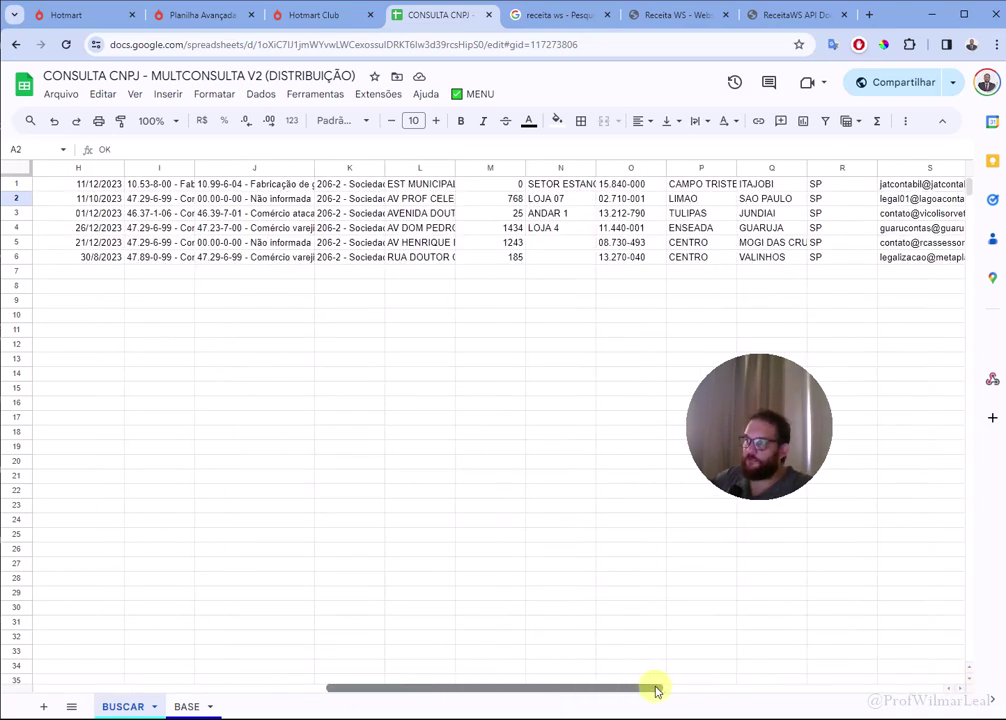
pyautogui.moveTo(573, 692); pyautogui.dragTo(837, 690)
pyautogui.press('Home')
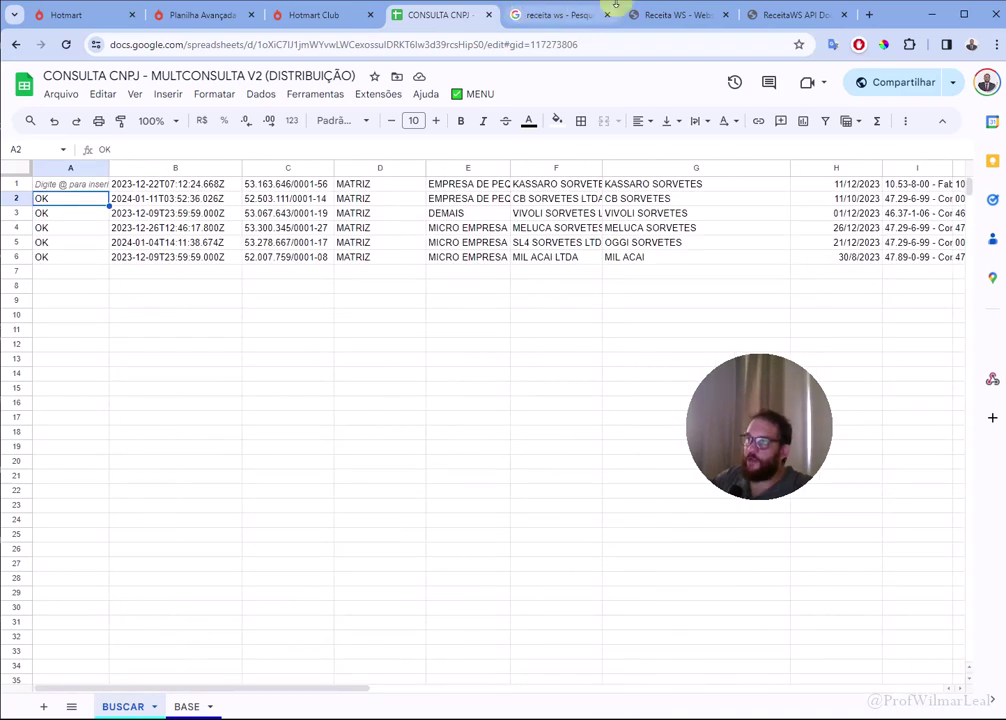
pyautogui.click(674, 15)
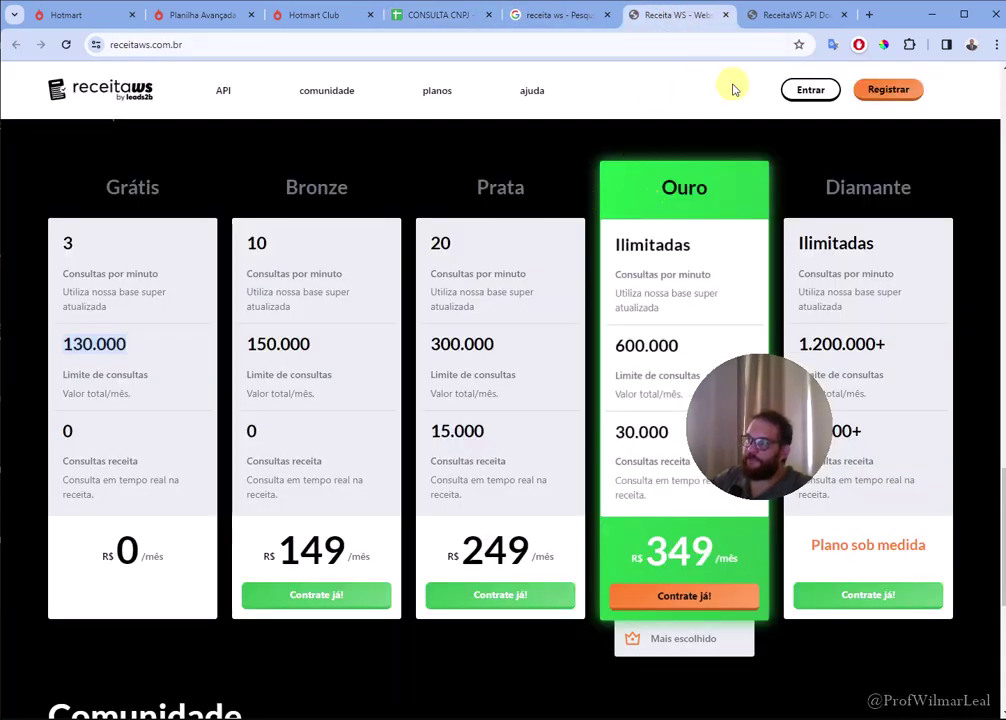
# Read the API Pública 'Consulta dados de CNPJ' docs, mark the qsa response field, then return to Sheets.
pyautogui.click(784, 15)
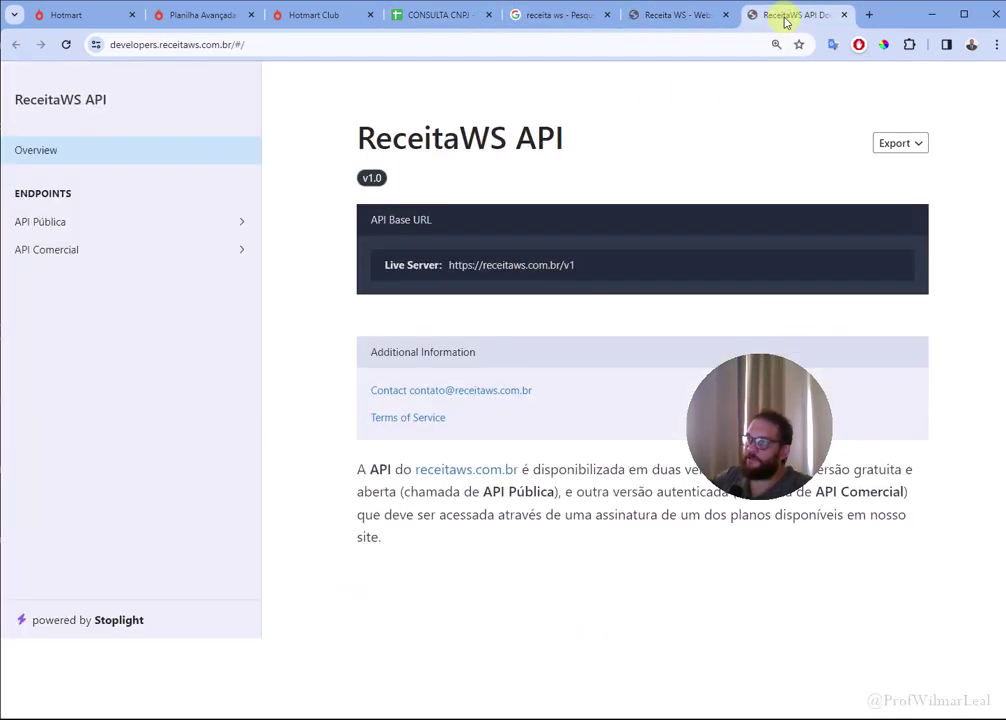
pyautogui.click(24, 221)
pyautogui.click(66, 257)
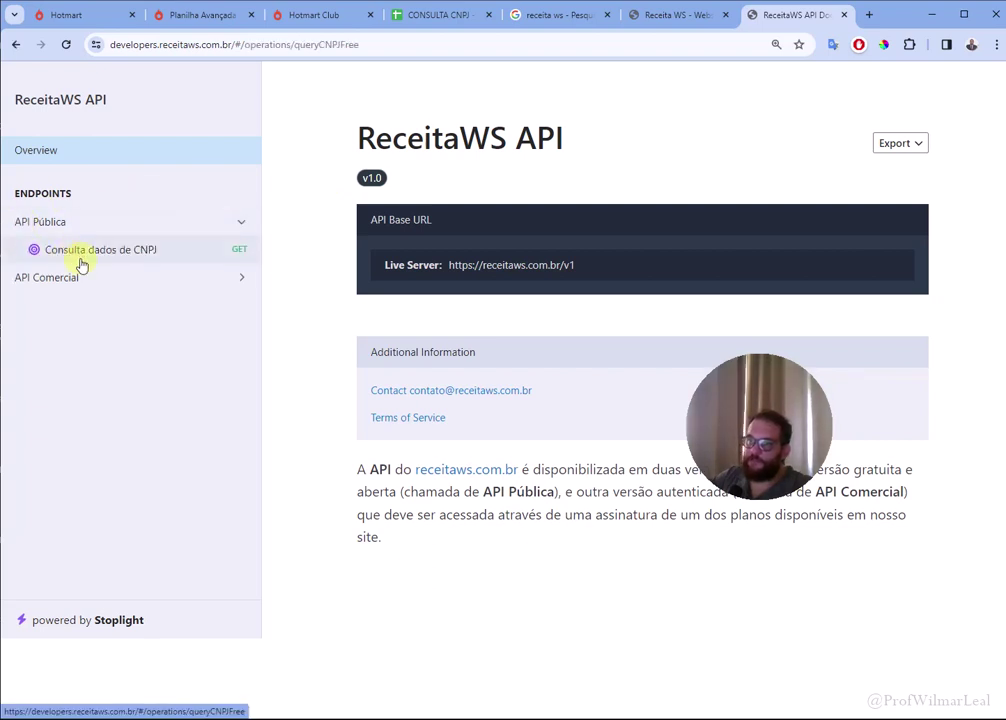
pyautogui.scroll(-3, 626, 351)
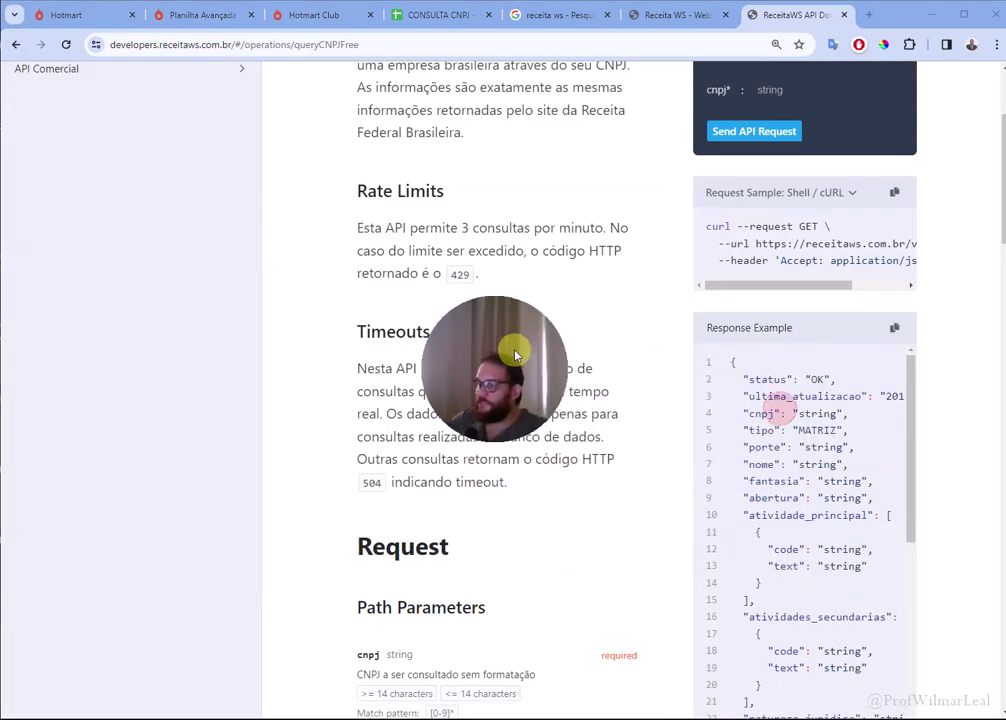
pyautogui.scroll(-2, 856, 460)
pyautogui.scroll(-3, 853, 458)
pyautogui.scroll(-5, 847, 469)
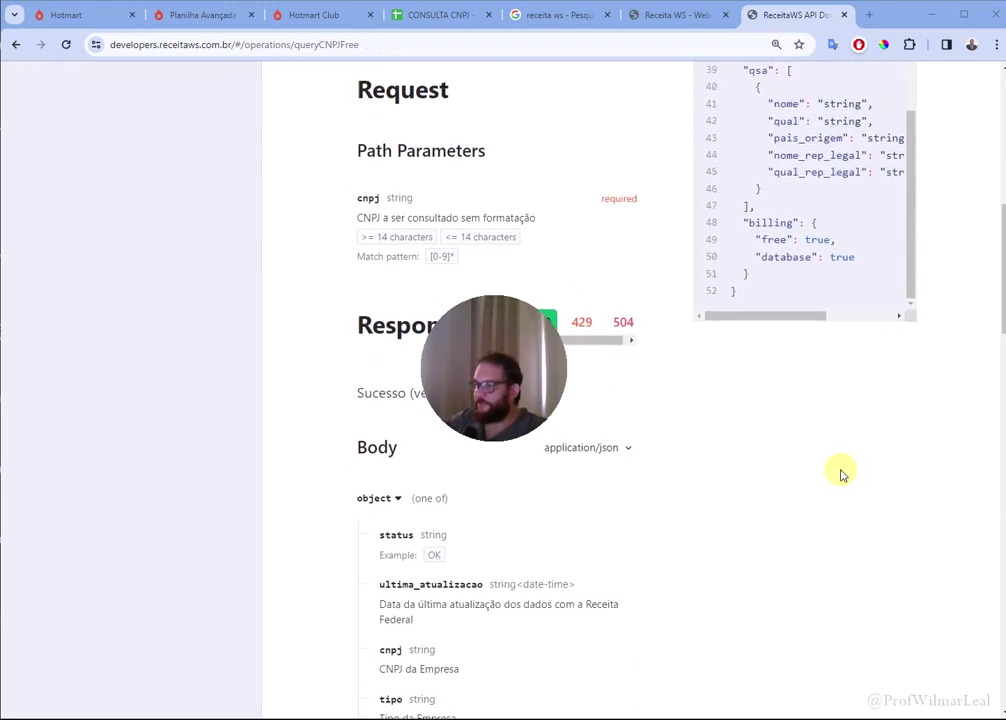
pyautogui.scroll(3, 840, 474)
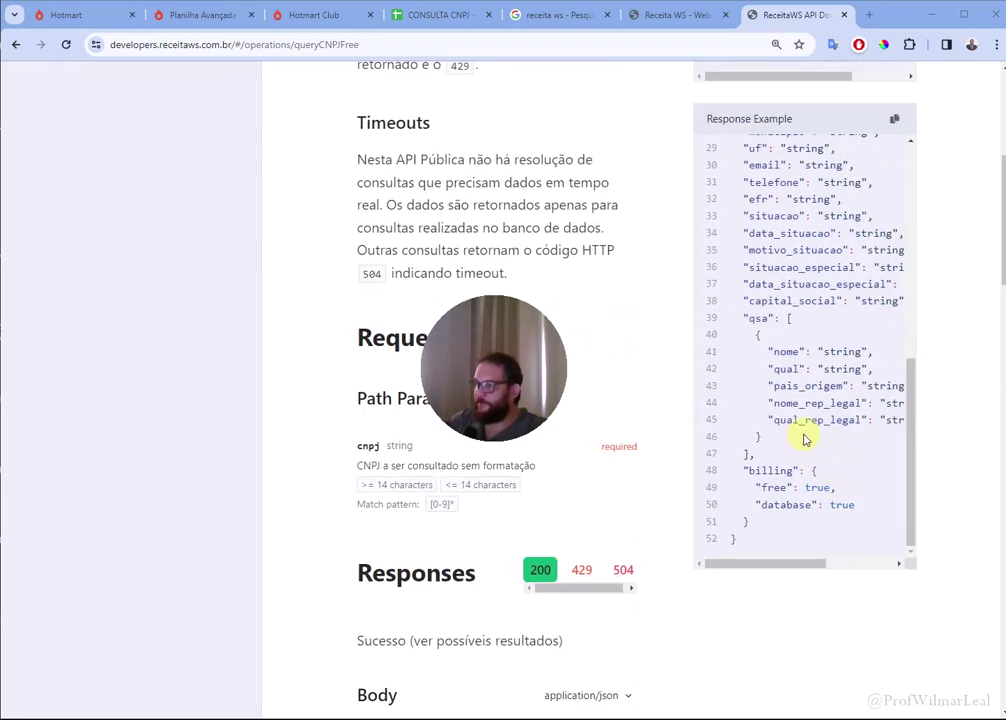
pyautogui.doubleClick(756, 319)
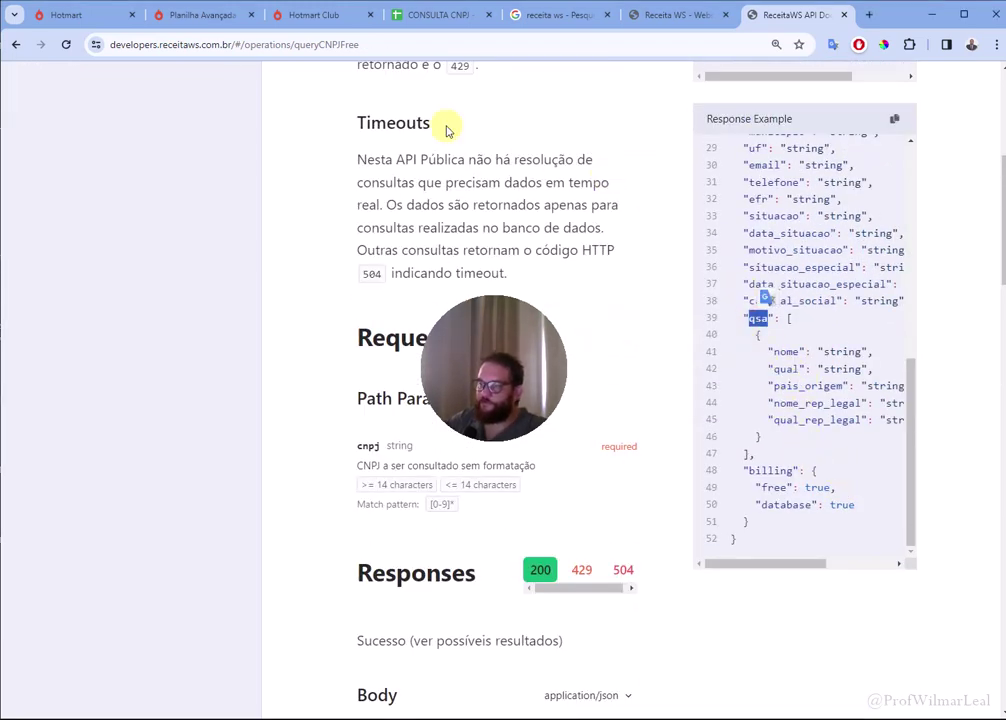
pyautogui.click(440, 15)
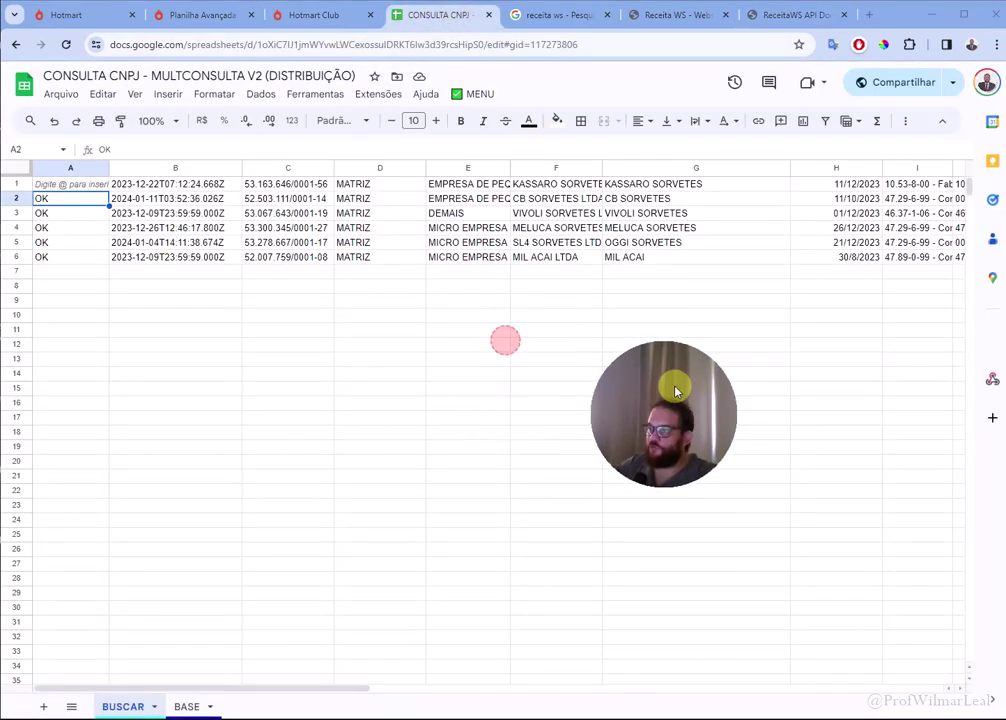
pyautogui.moveTo(340, 690); pyautogui.dragTo(590, 673)
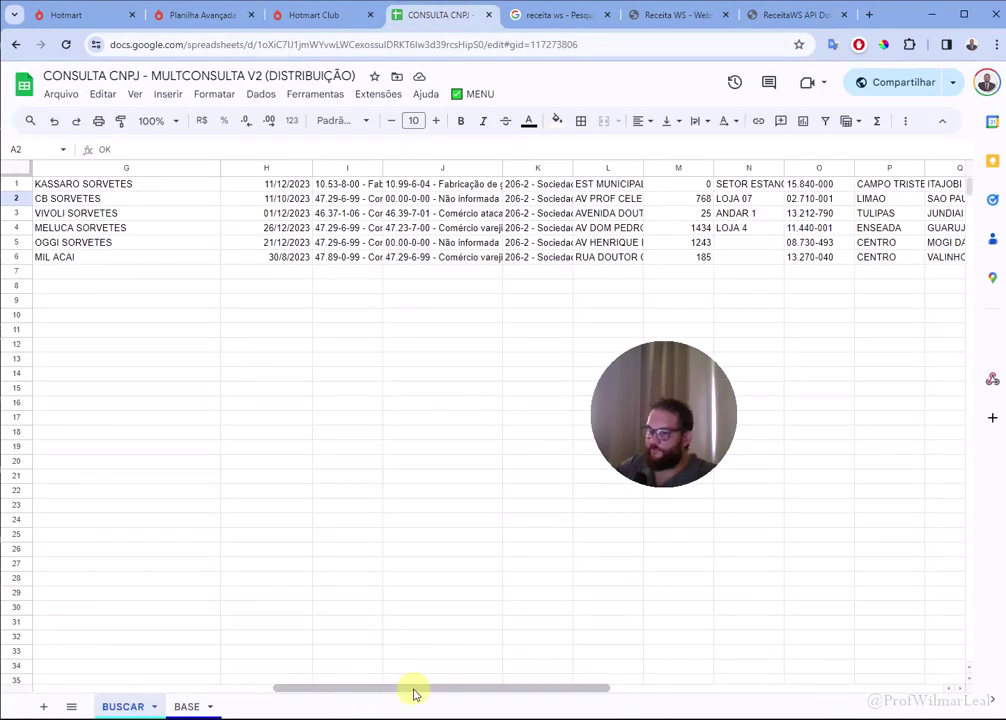
pyautogui.moveTo(411, 689)
pyautogui.mouseDown()
pyautogui.moveTo(662, 703)
pyautogui.moveTo(876, 687)
pyautogui.mouseUp()
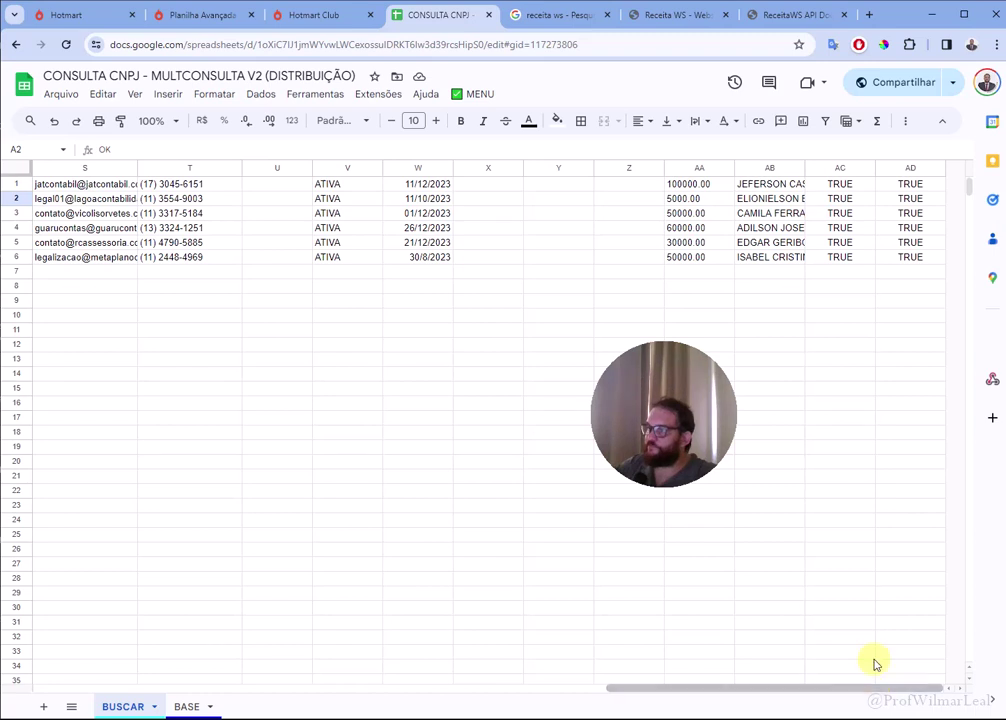
pyautogui.click(768, 185)
pyautogui.click(745, 197)
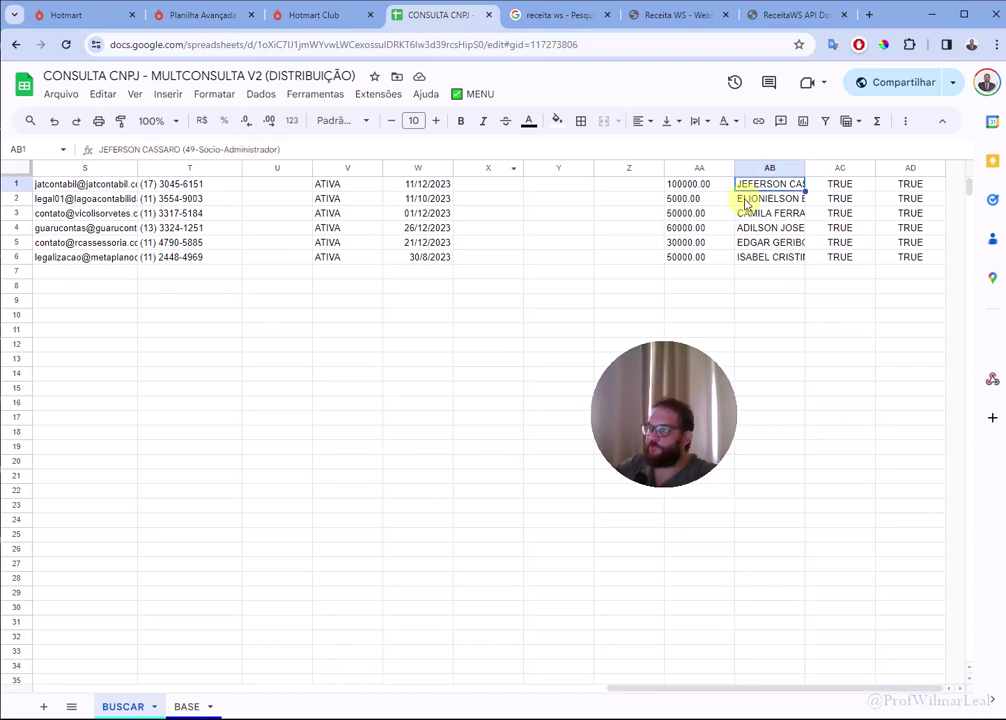
pyautogui.click(770, 230)
pyautogui.click(770, 257)
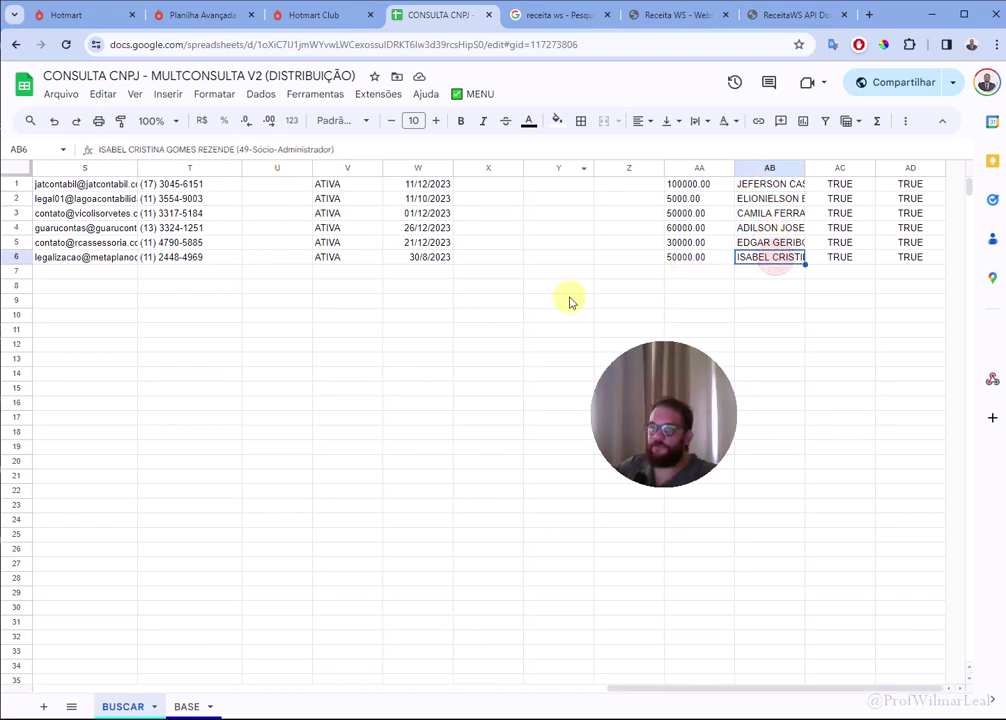
pyautogui.click(765, 243)
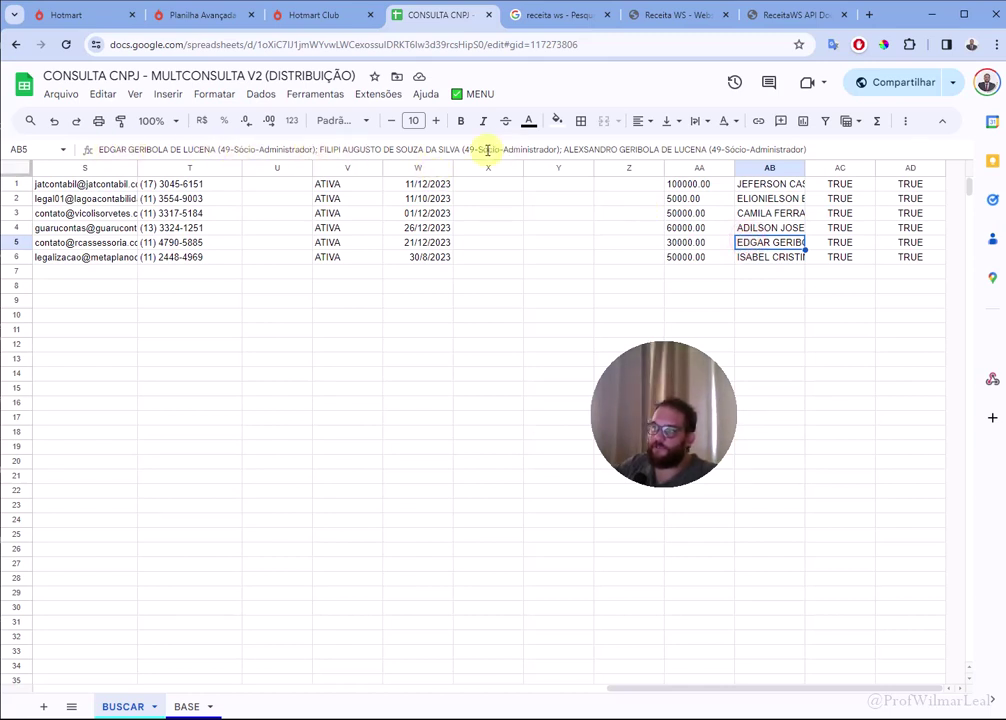
pyautogui.moveTo(828, 150); pyautogui.dragTo(112, 133)
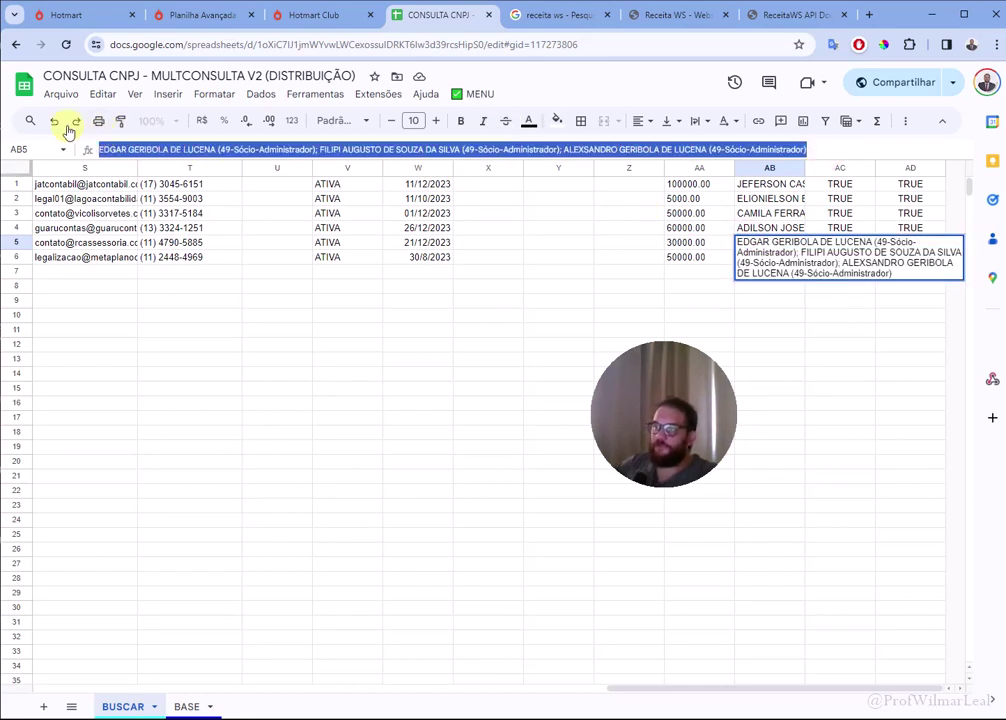
pyautogui.press('Escape')
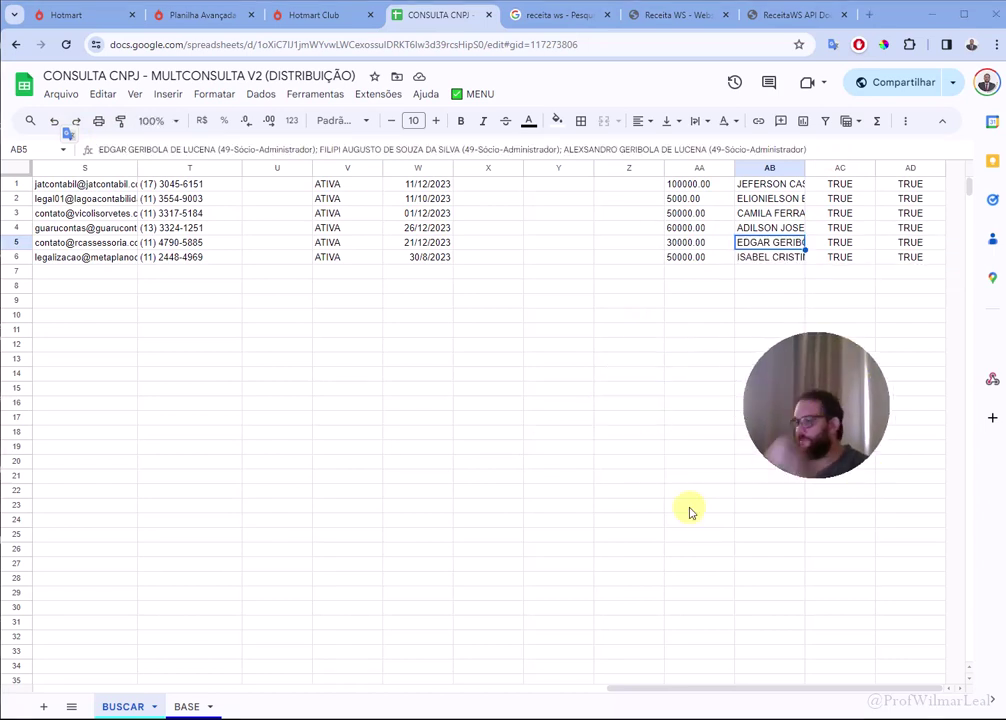
pyautogui.click(345, 690)
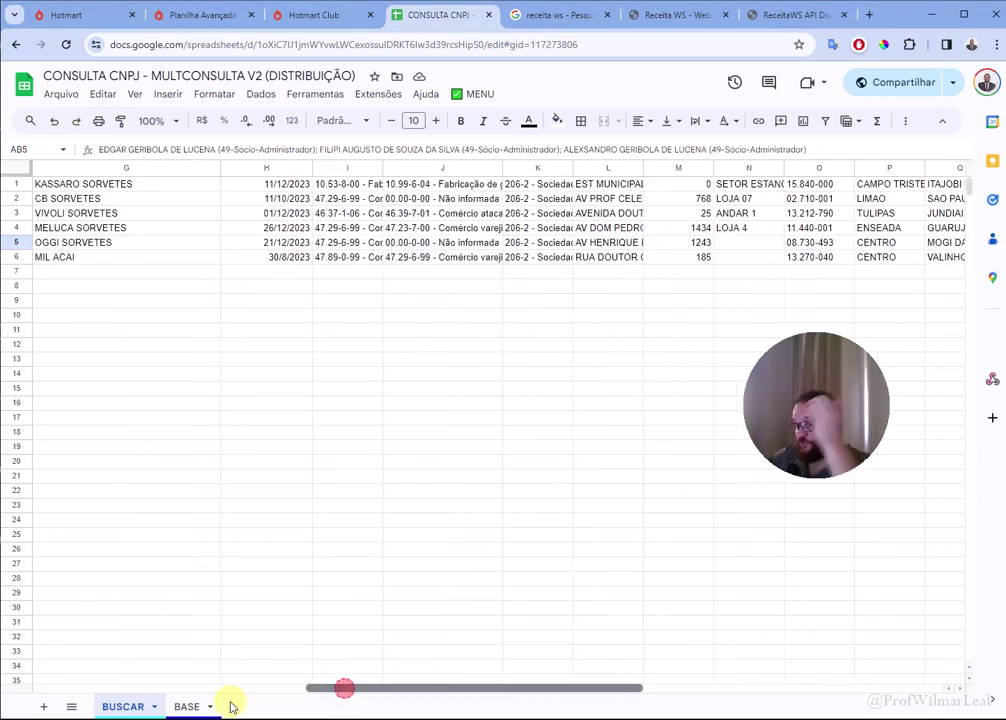
pyautogui.moveTo(345, 690); pyautogui.dragTo(36, 705)
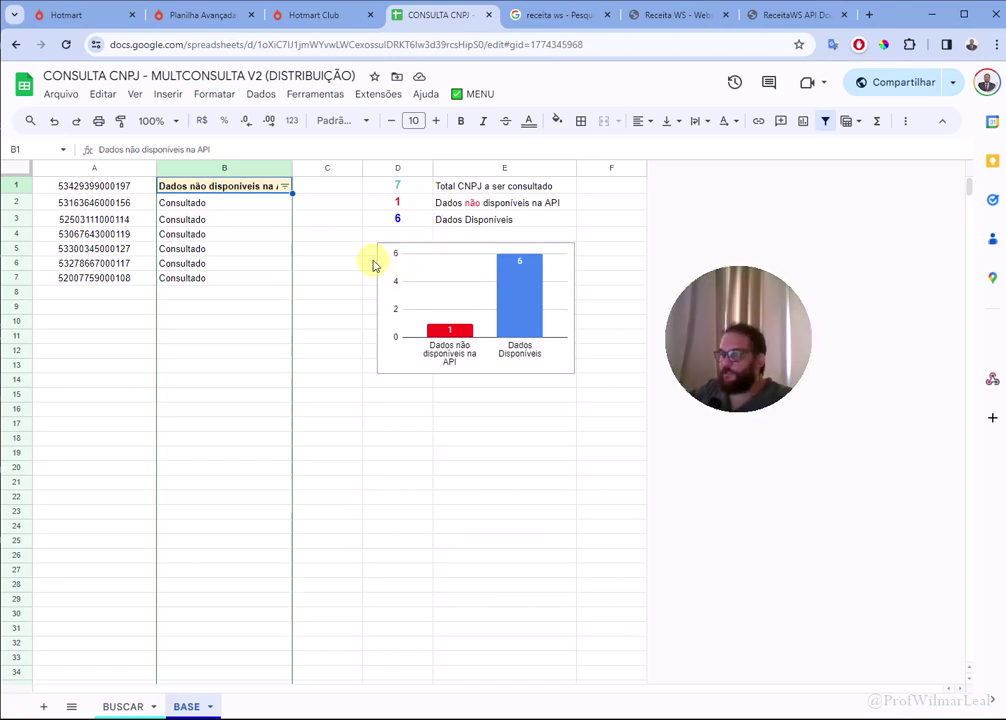
# Deselect the status column header on the BASE sheet.
pyautogui.click(430, 427)
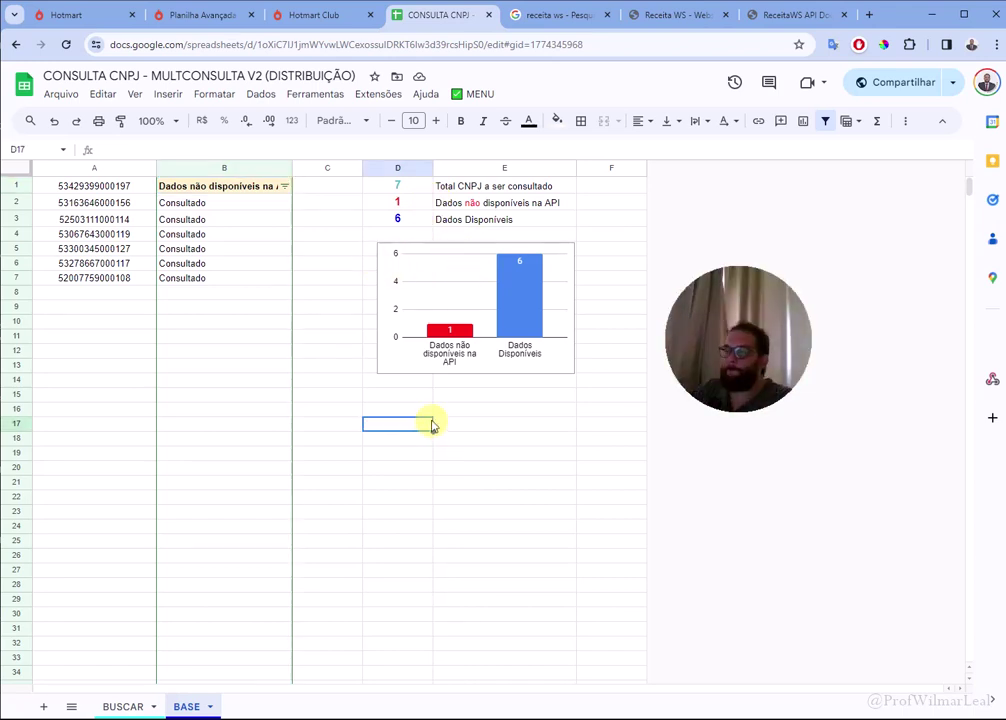